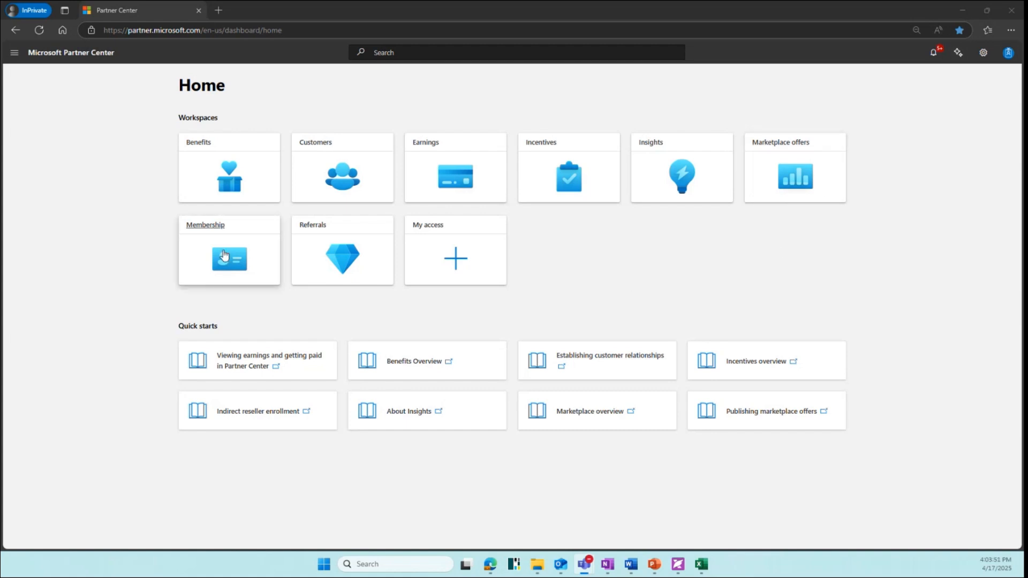
Open the Modern Work SMB score details from the Solutions Partner overview in the Membership workspace and examine the performance, skilling and customer success metrics
click(216, 227)
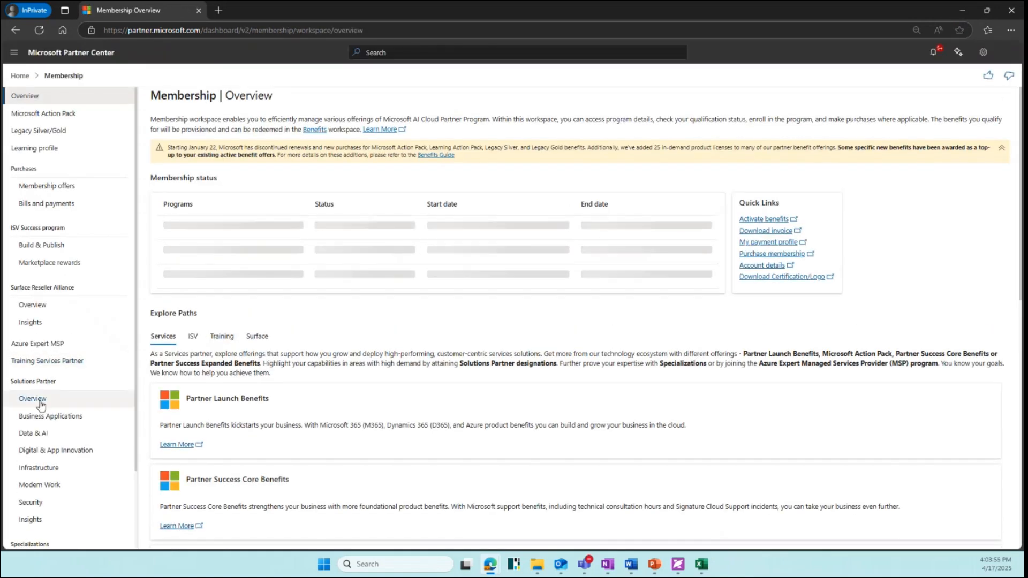
click(40, 404)
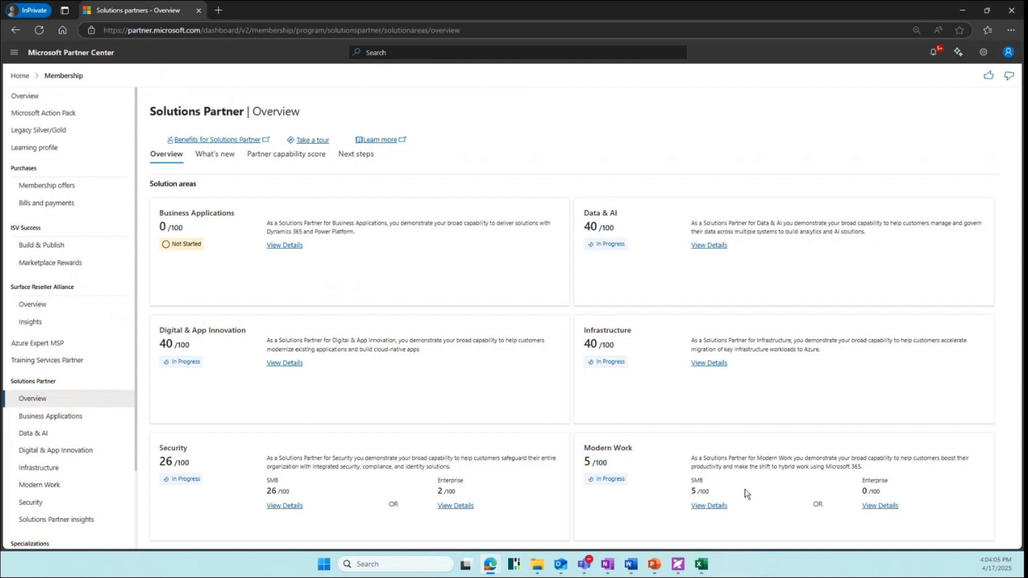
click(709, 506)
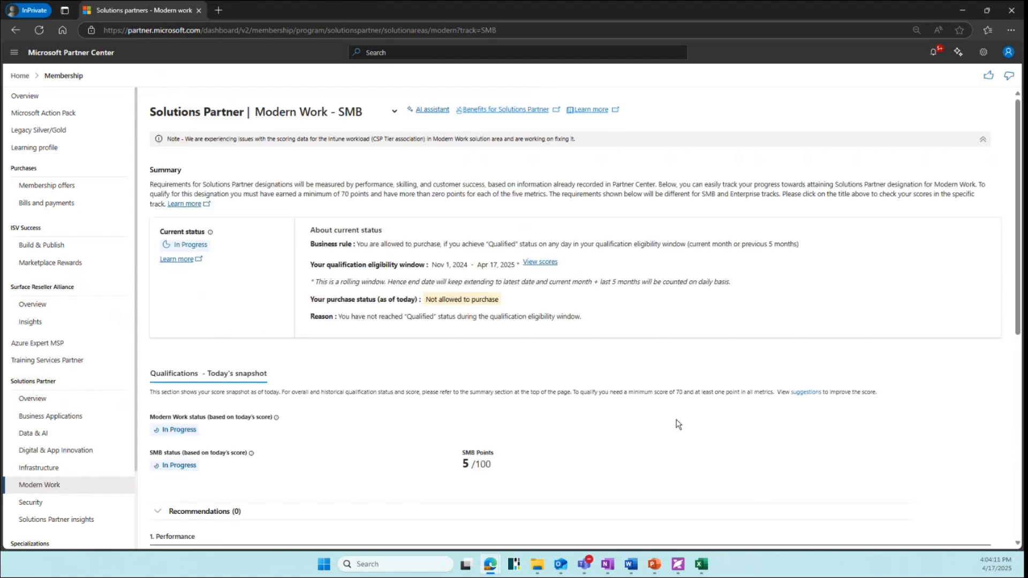
scroll(678, 423, down, 5)
scroll(677, 424, down, 2)
scroll(677, 423, down, 1)
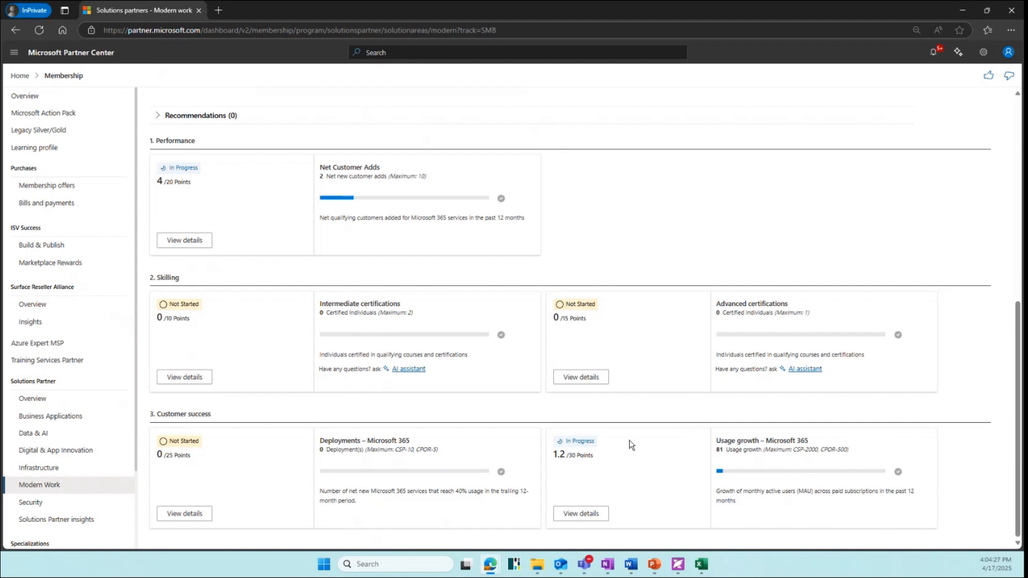
Download the Net Customer Adds report from the performance metric's details and close the details
click(188, 240)
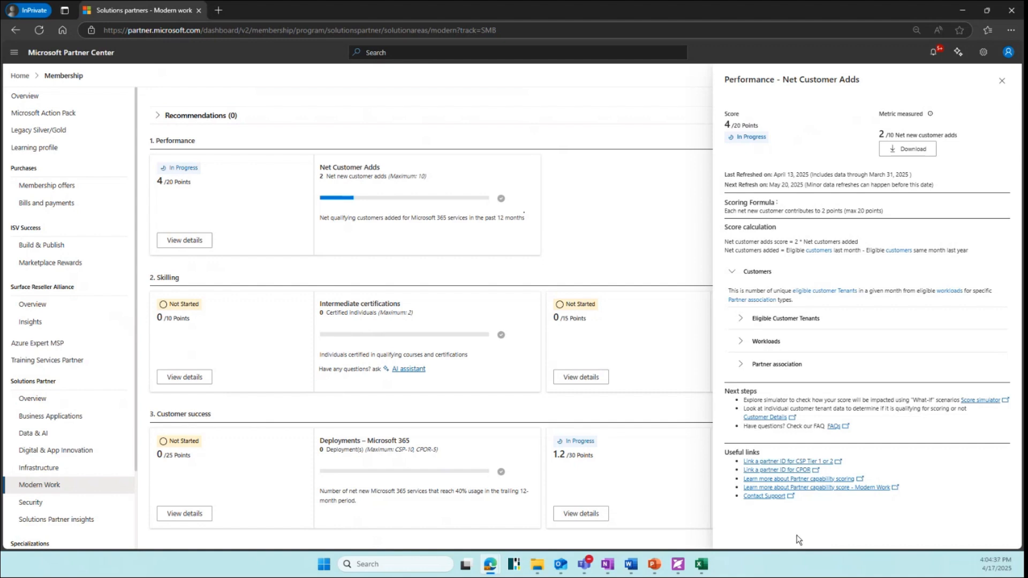
click(914, 151)
click(1002, 80)
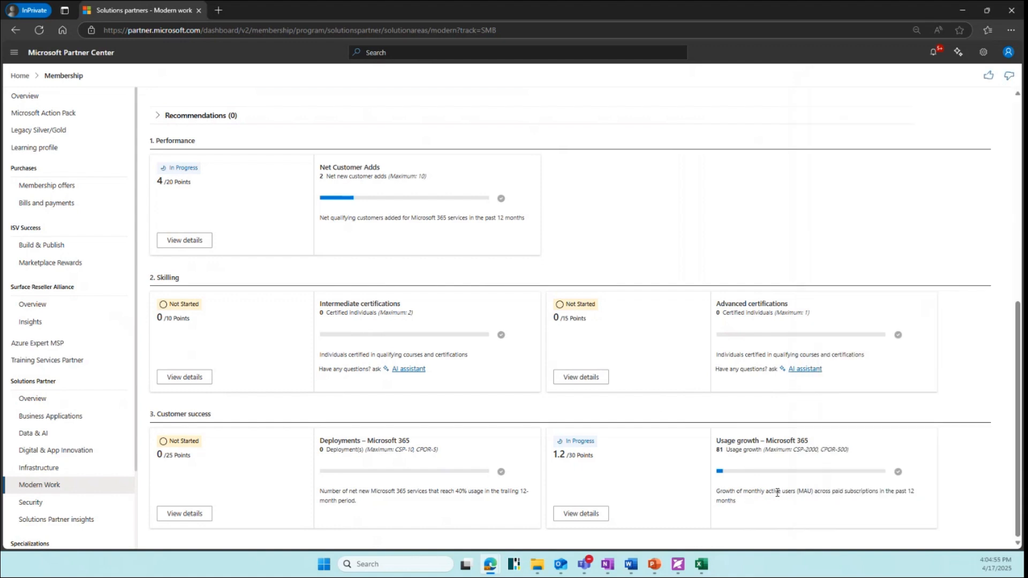
Switch to Excel and bring up the workbook "Demo report MW SMB net customer adds"
mouse_move(701, 568)
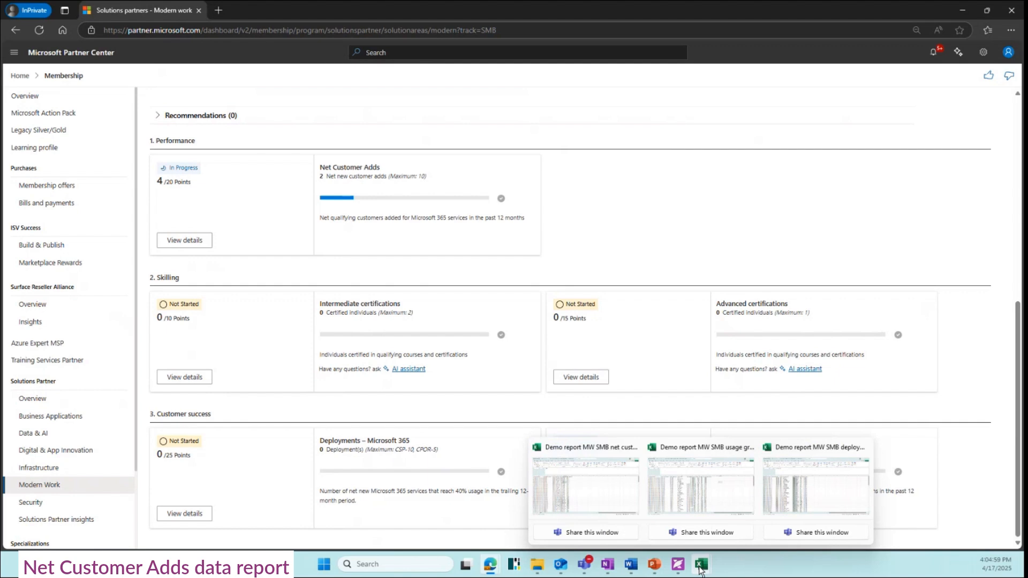
click(564, 505)
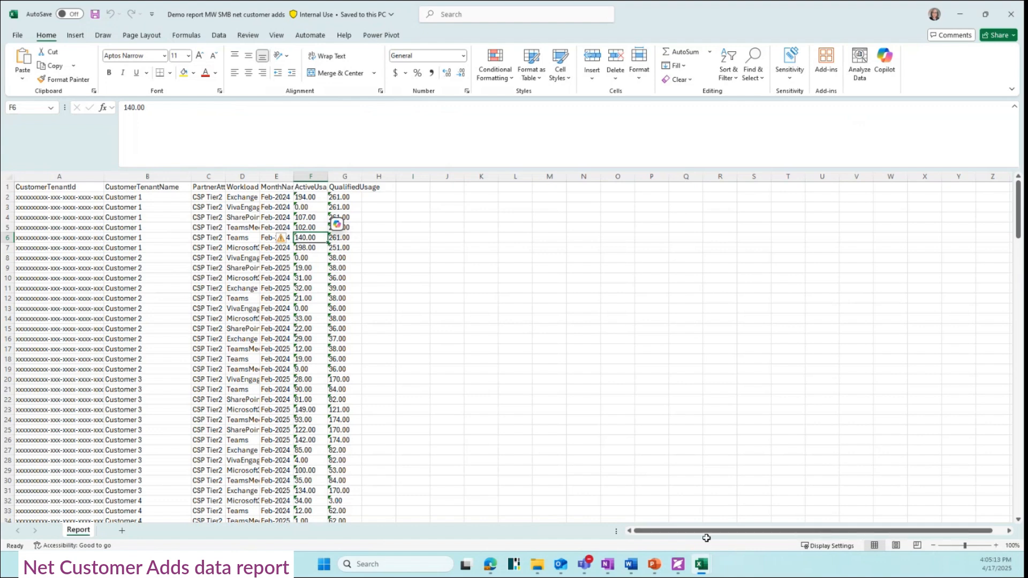
mouse_move(701, 564)
click(480, 458)
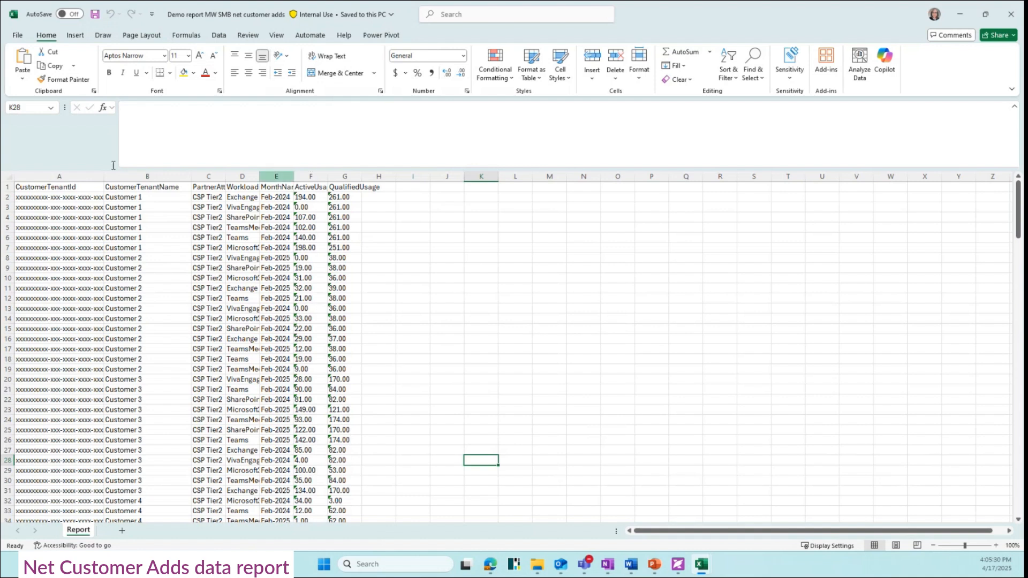
Convert the ActiveUsage column from text to numbers with Text to Columns, keeping the Delimited data type
click(306, 179)
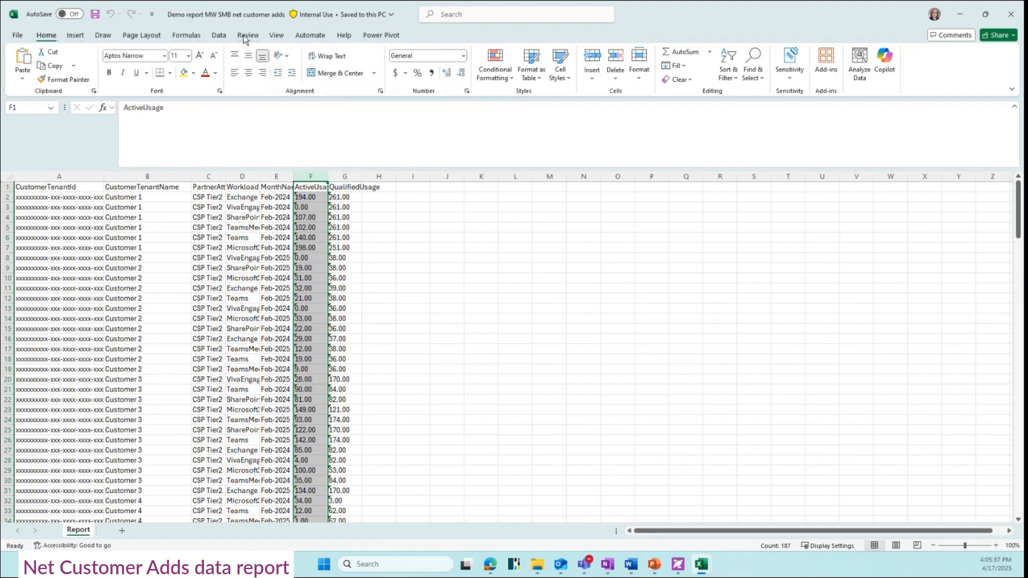
click(220, 36)
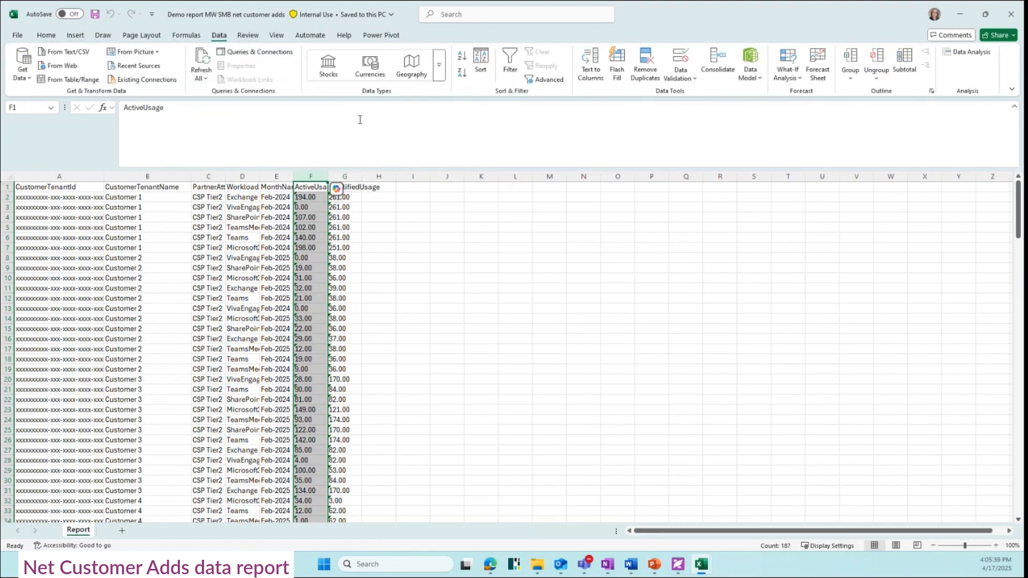
click(591, 73)
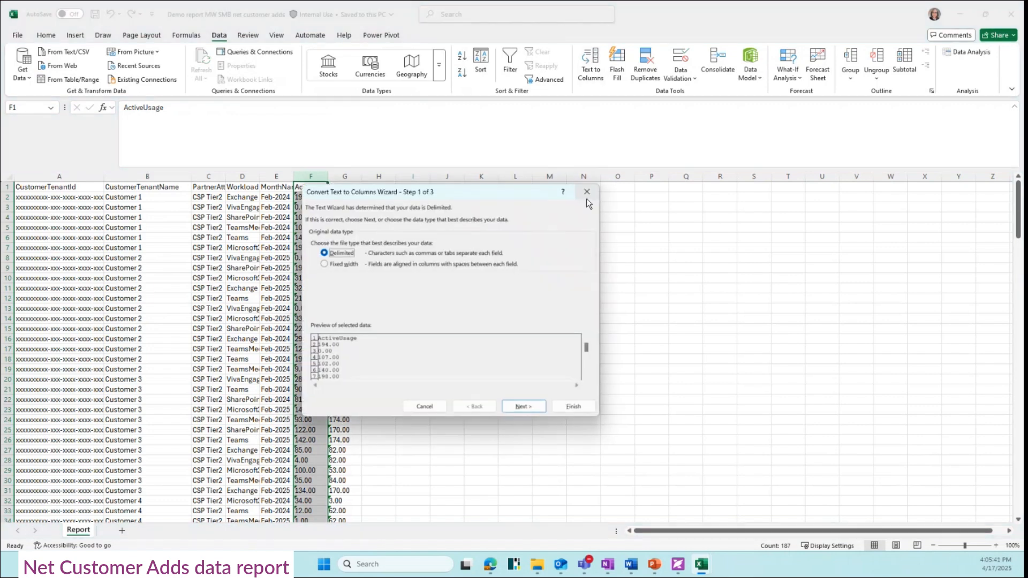
click(582, 407)
Convert the QualifiedUsage column from text to numbers with Text to Columns, keeping the Delimited data type
click(344, 176)
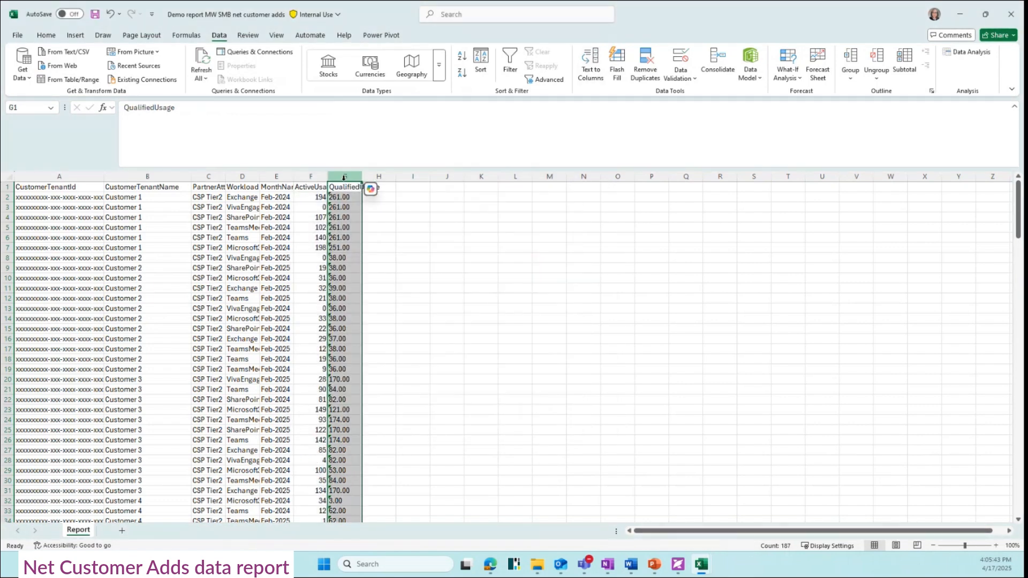
click(591, 67)
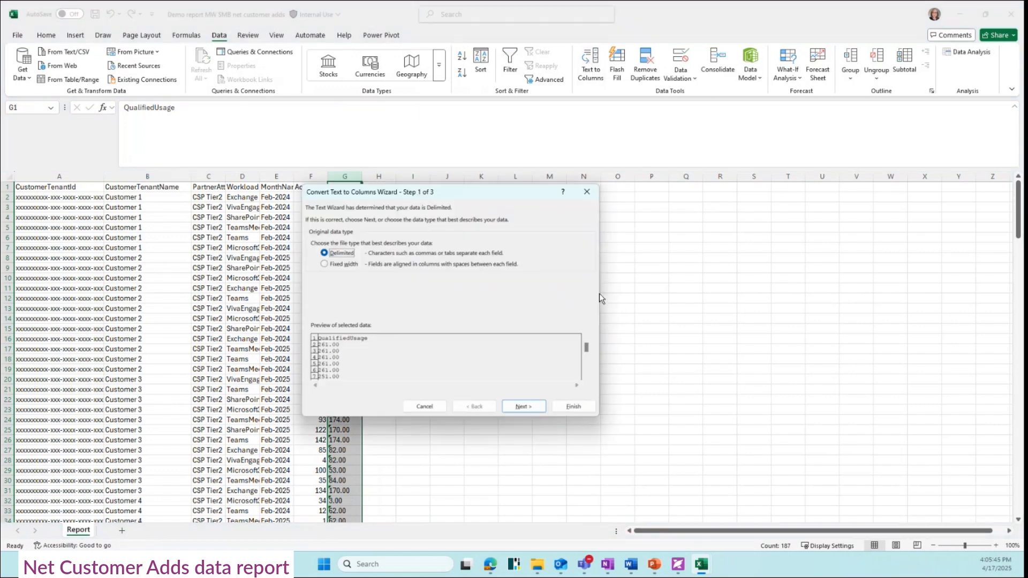
click(573, 407)
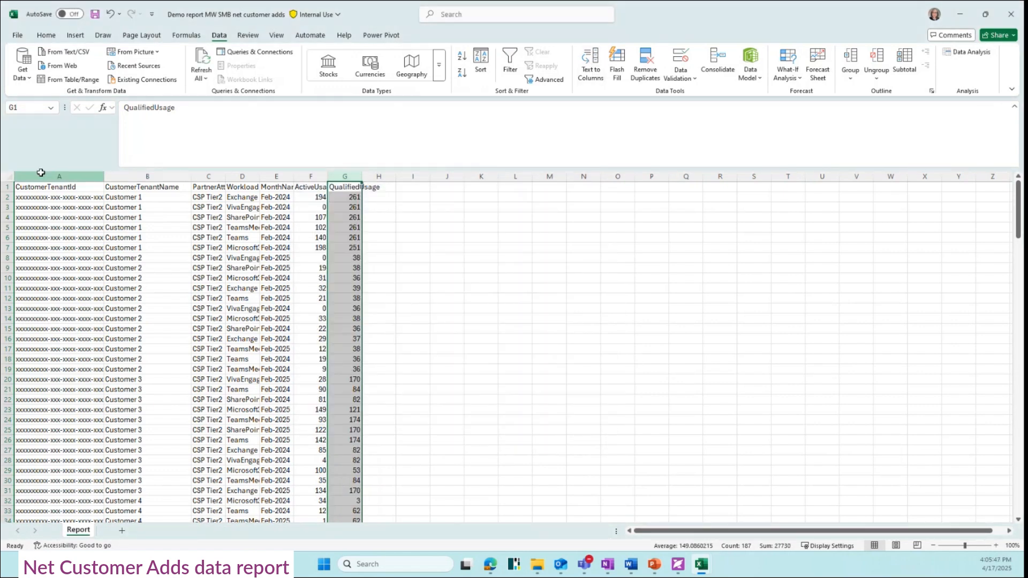
Set up a custom sort of the report columns with CustomerTenantName as the first level, A to Z
click(95, 177)
drag(94, 178, 386, 177)
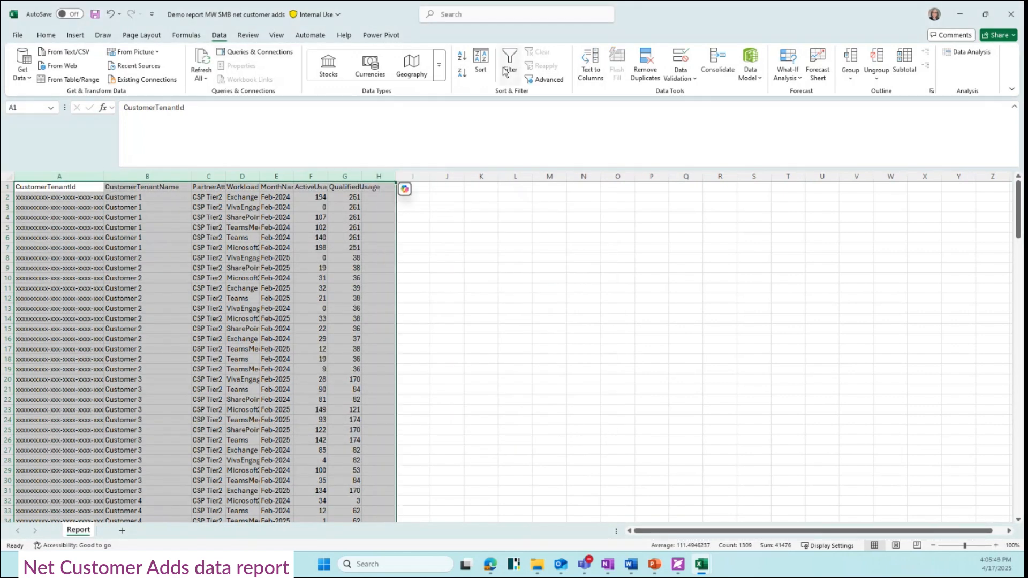
click(481, 65)
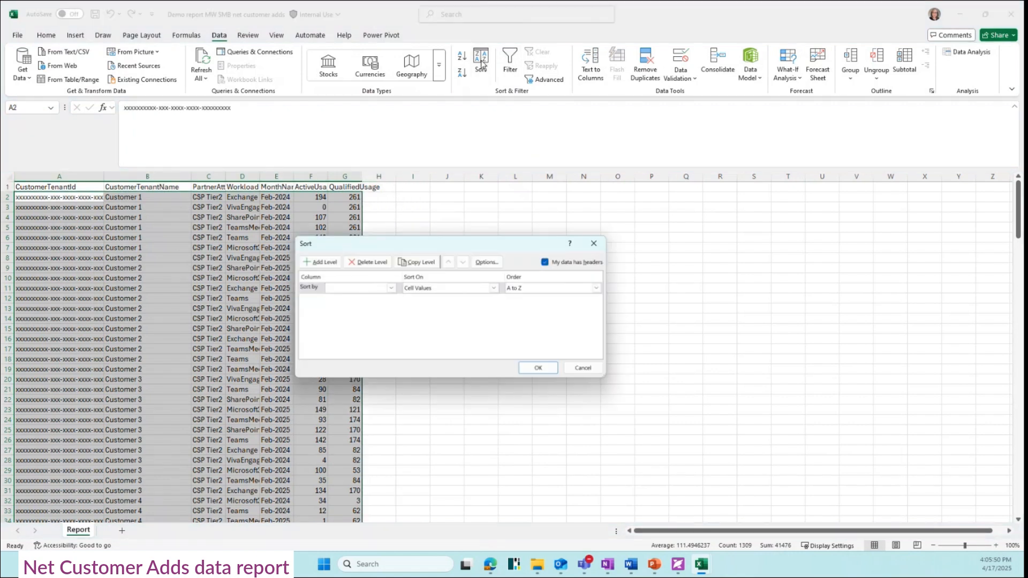
click(392, 289)
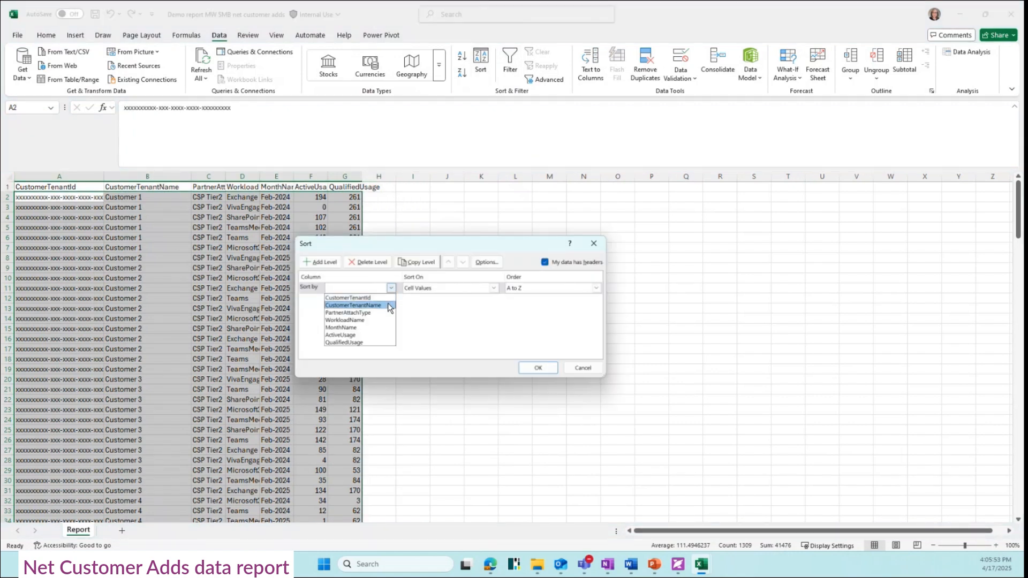
click(387, 304)
Add MonthName and WorkloadName as second and third sort levels, both A to Z, and apply the sort
click(319, 263)
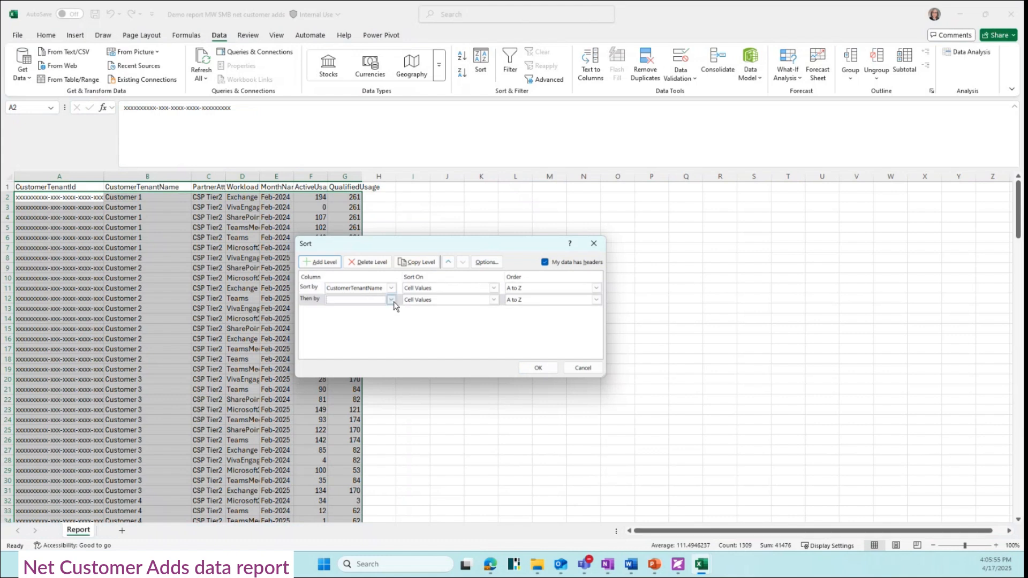
click(391, 300)
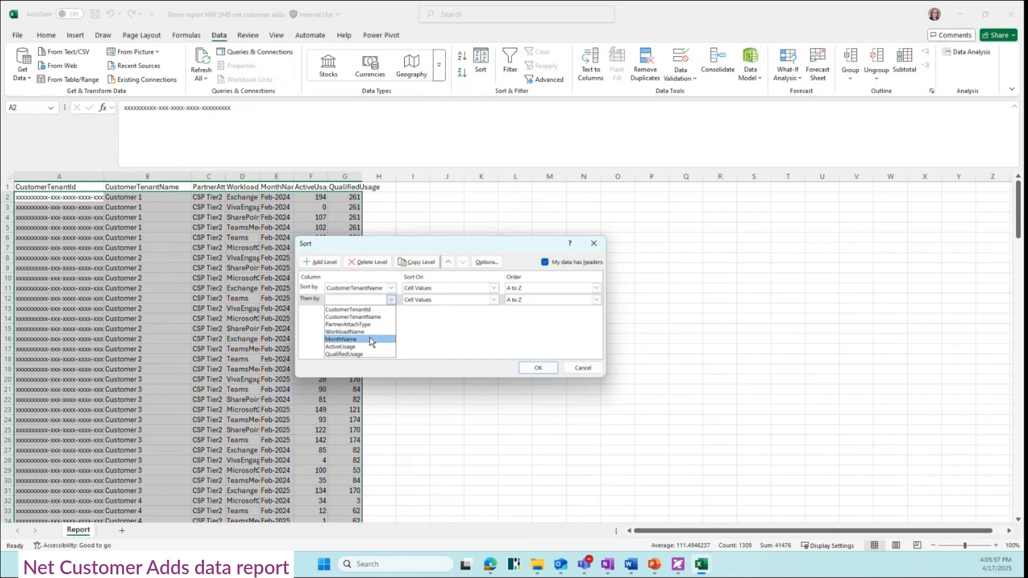
click(369, 339)
click(320, 262)
click(392, 312)
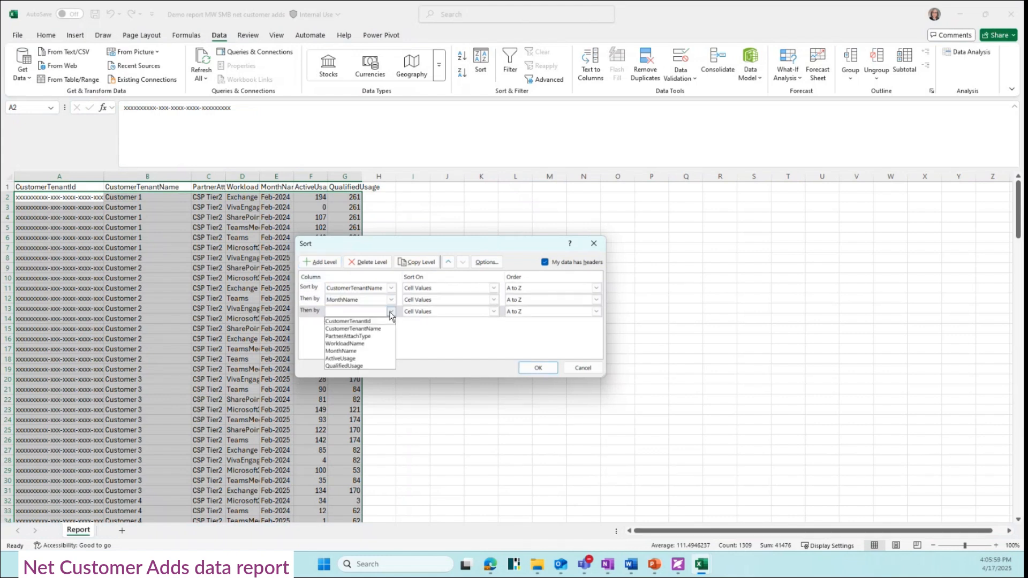
click(370, 343)
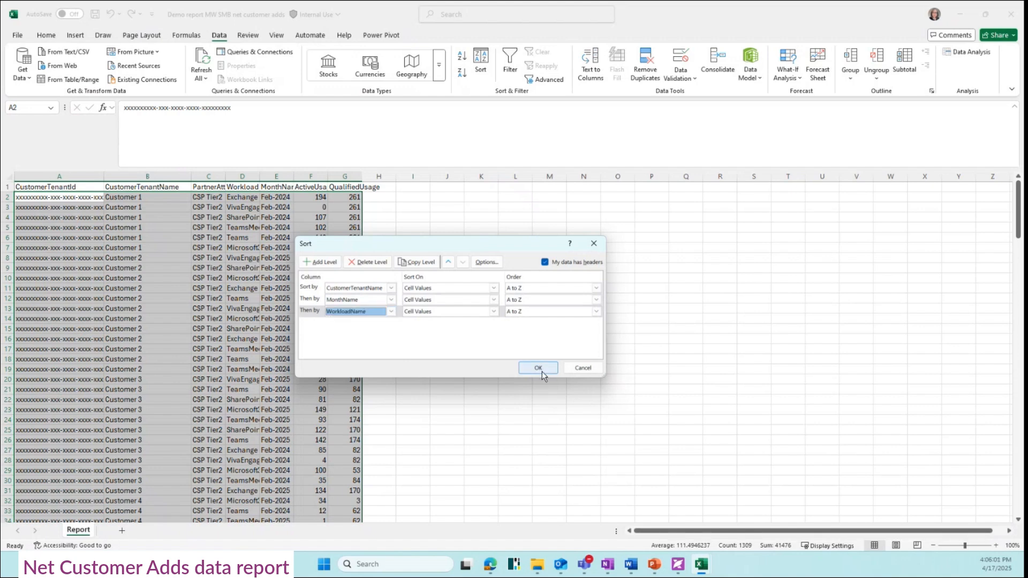
click(539, 369)
click(408, 336)
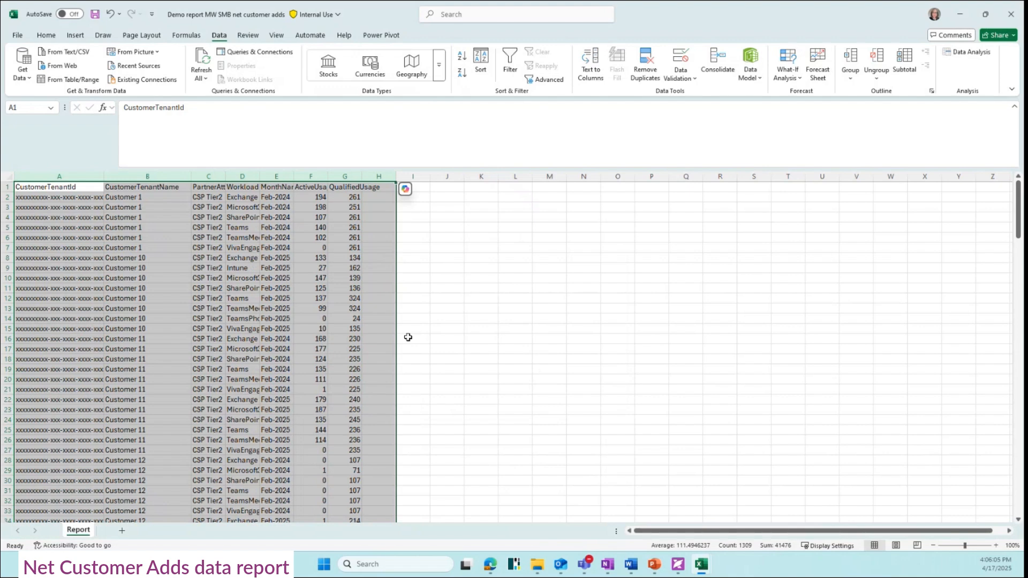
Widen the WorkloadName and PartnerAttachType columns so their full contents fit
click(408, 337)
drag(259, 177, 337, 176)
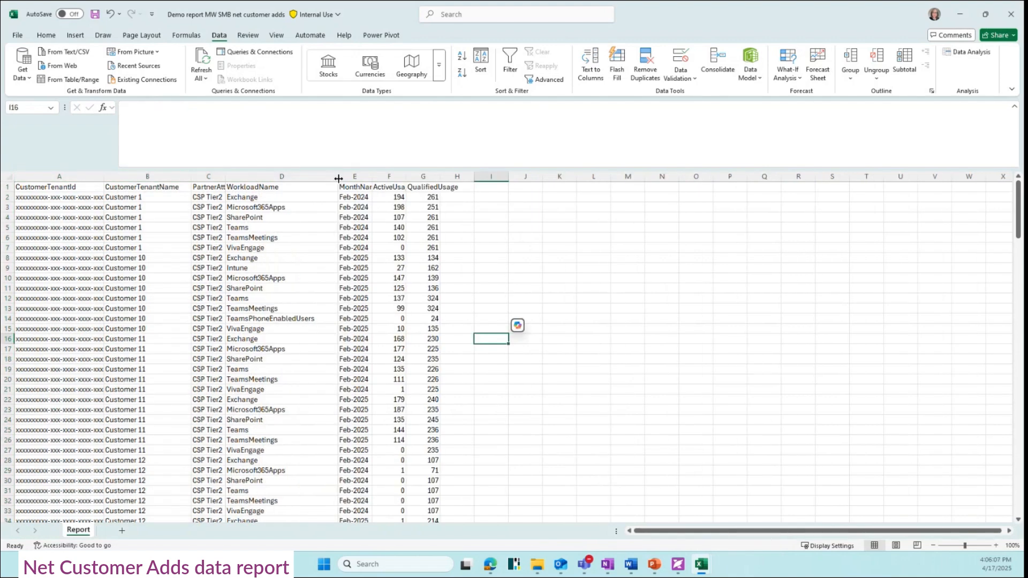
drag(225, 177, 257, 177)
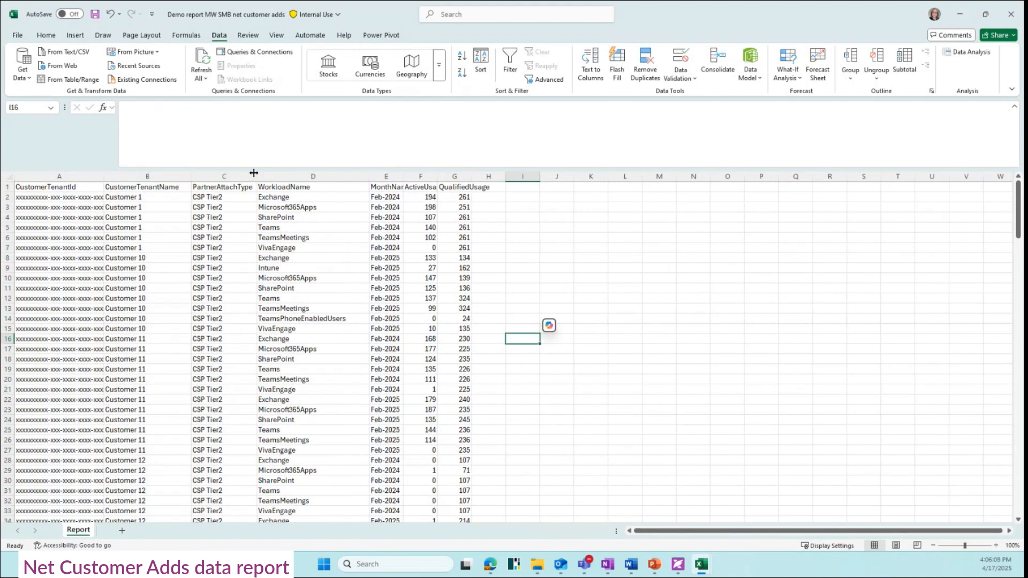
Examine the tenant ID, tenant name, partner attach type and workload columns across the report's rows
key(ctrl+Home)
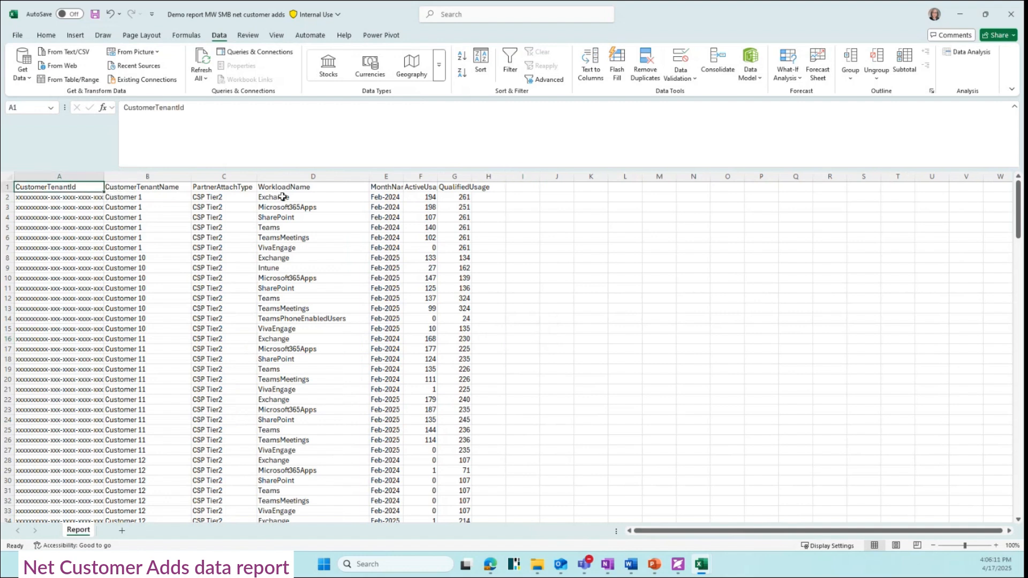
key(Right)
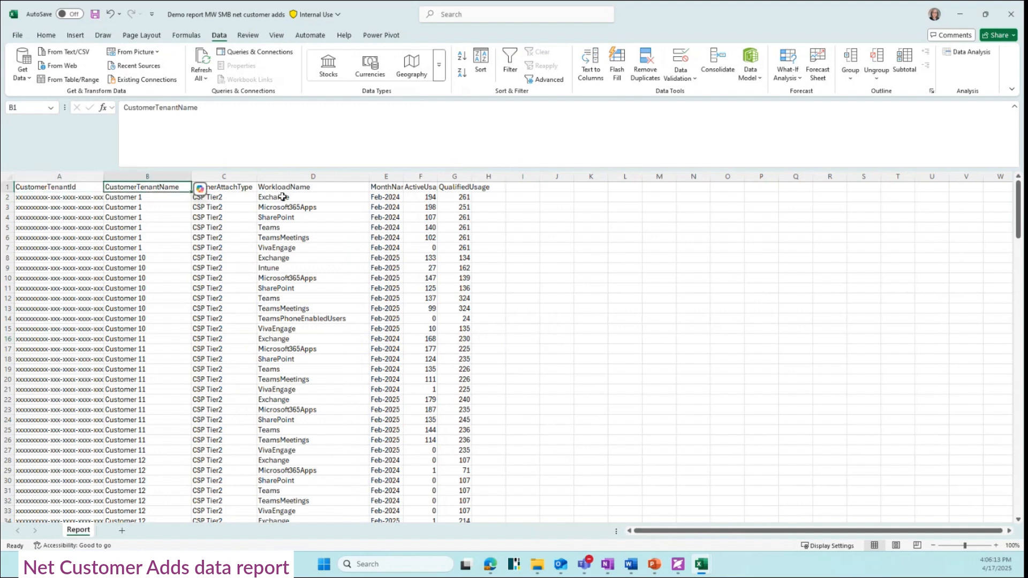
key(Right)
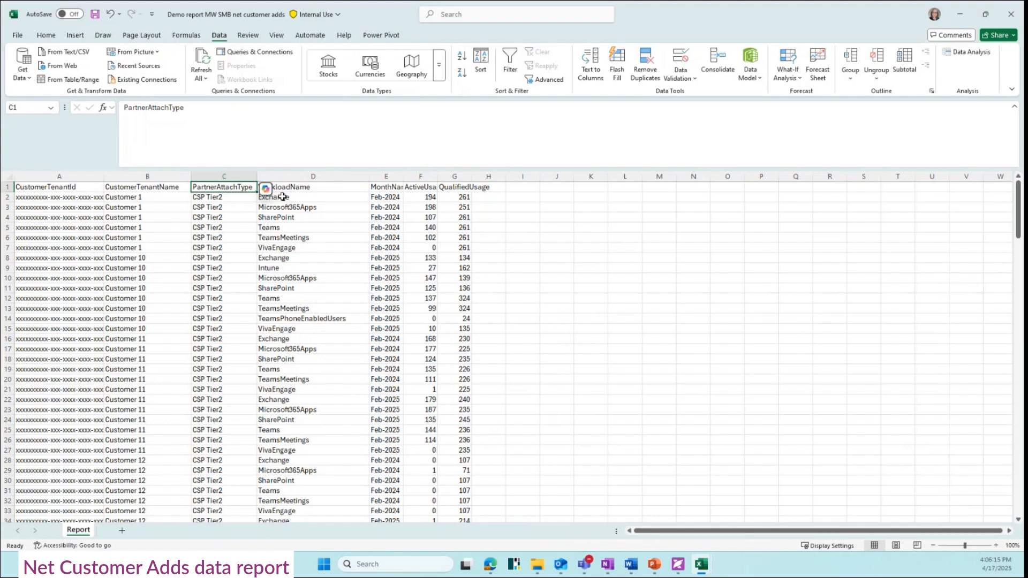
scroll(239, 263, down, 20)
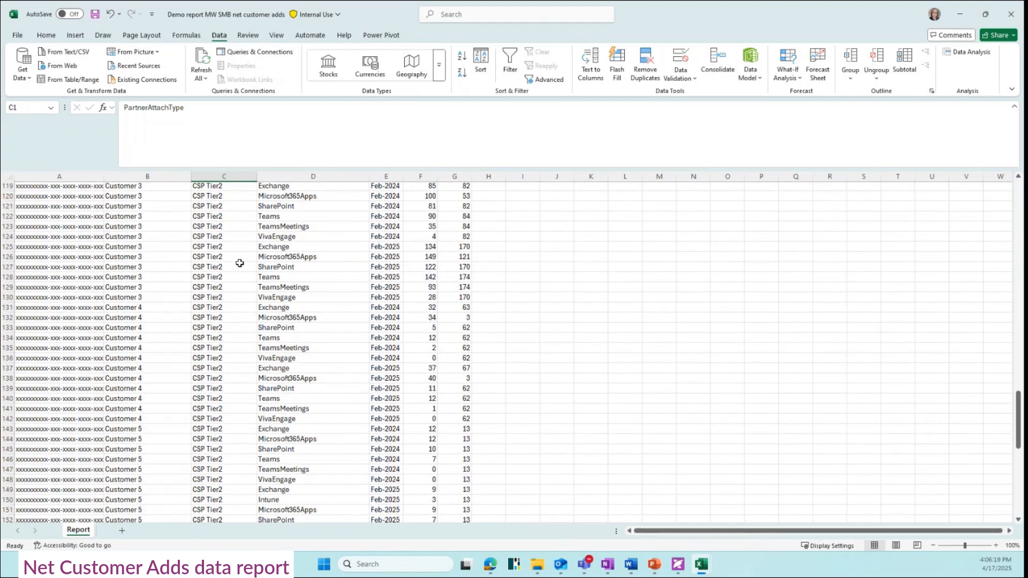
scroll(239, 263, up, 20)
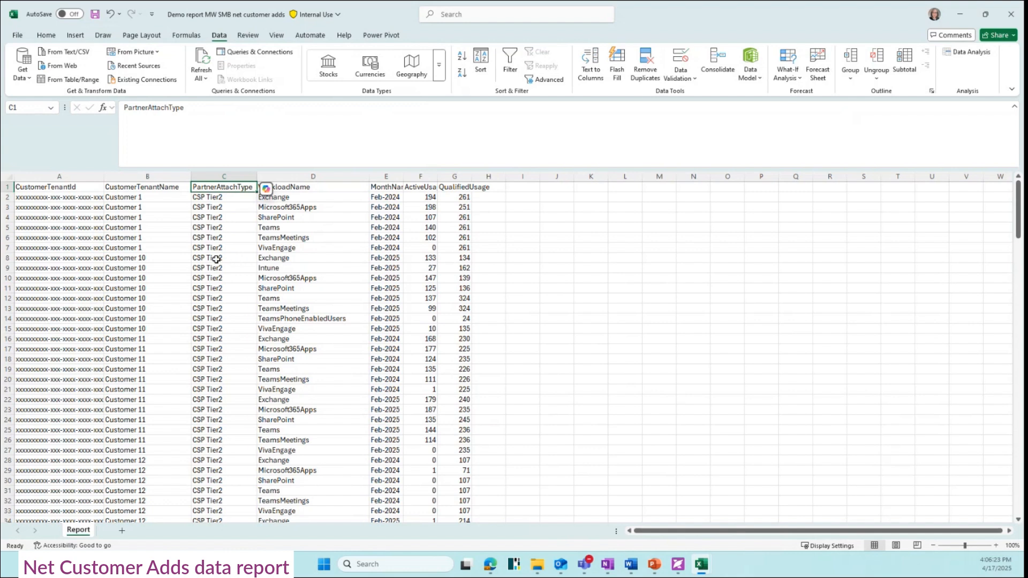
click(322, 187)
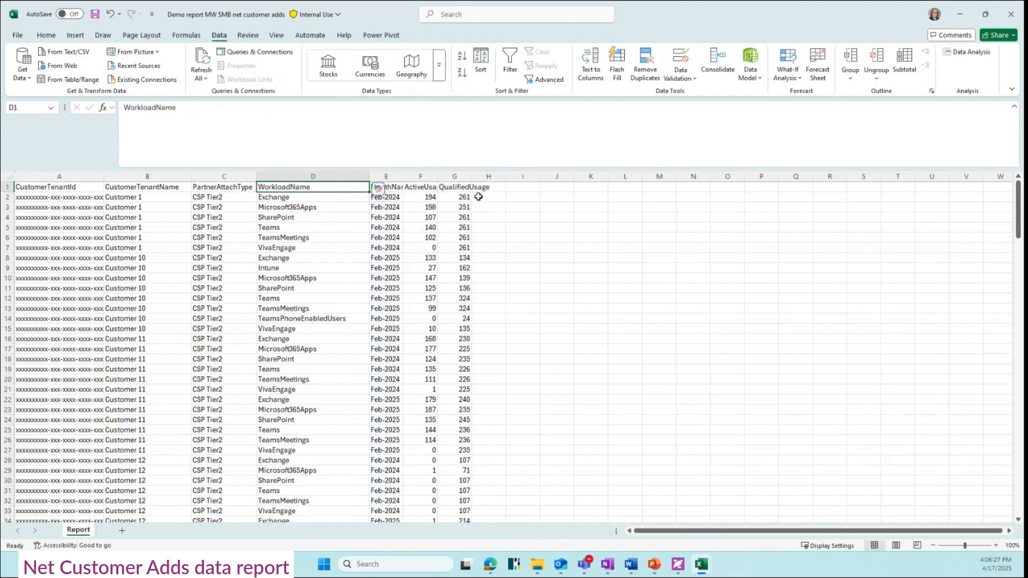
click(510, 197)
AutoFit the MonthName and ActiveUsage columns to the width of their contents
click(386, 188)
double_click(403, 177)
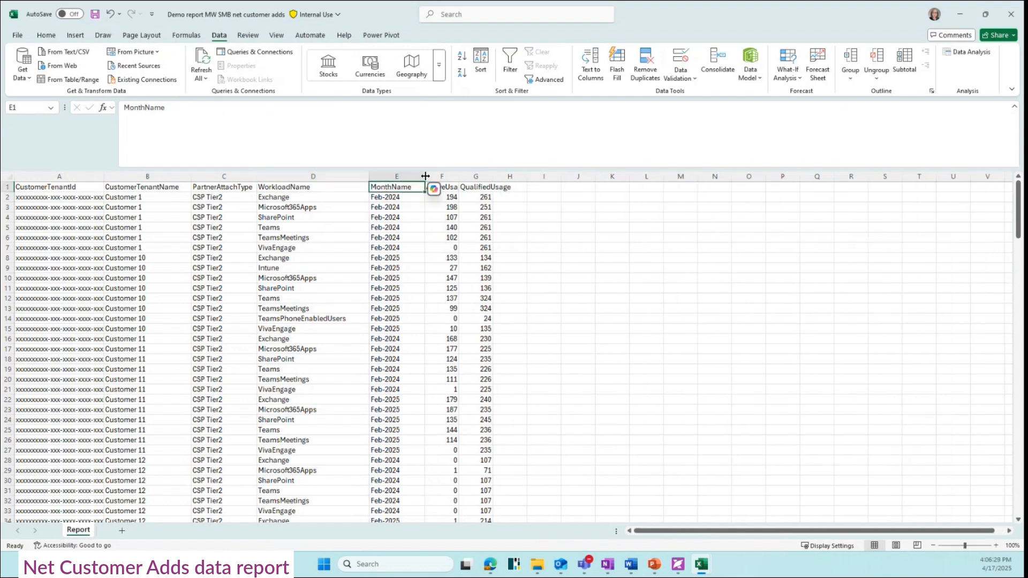
click(453, 187)
double_click(458, 176)
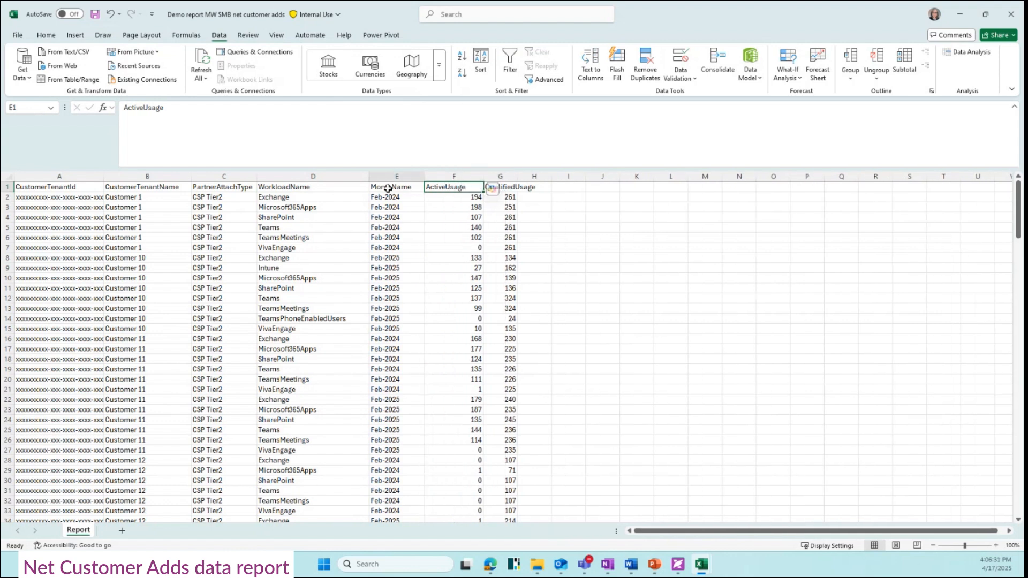
Examine the MonthName column down the rows to see which months the report compares
click(416, 188)
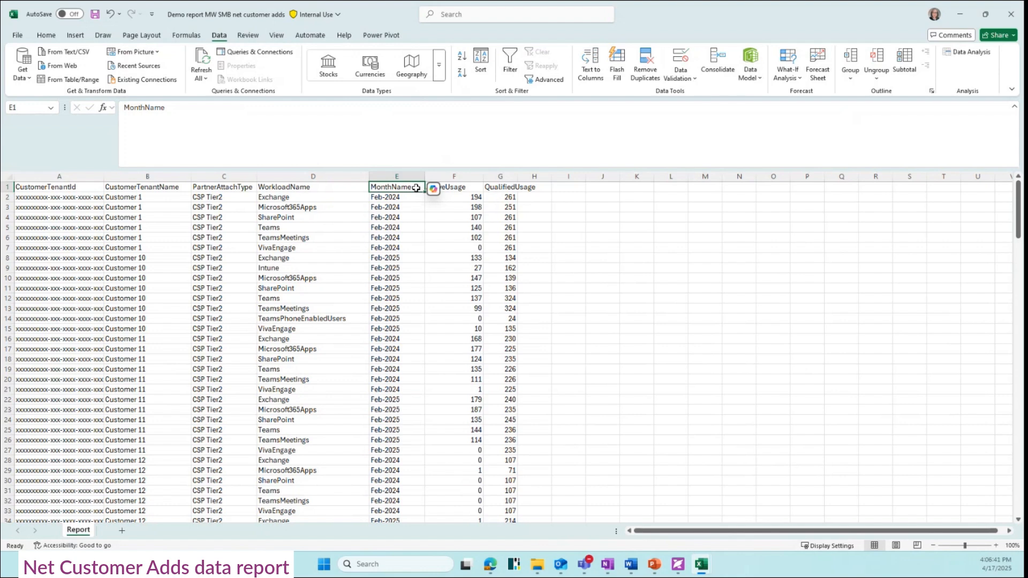
scroll(401, 458, down, 8)
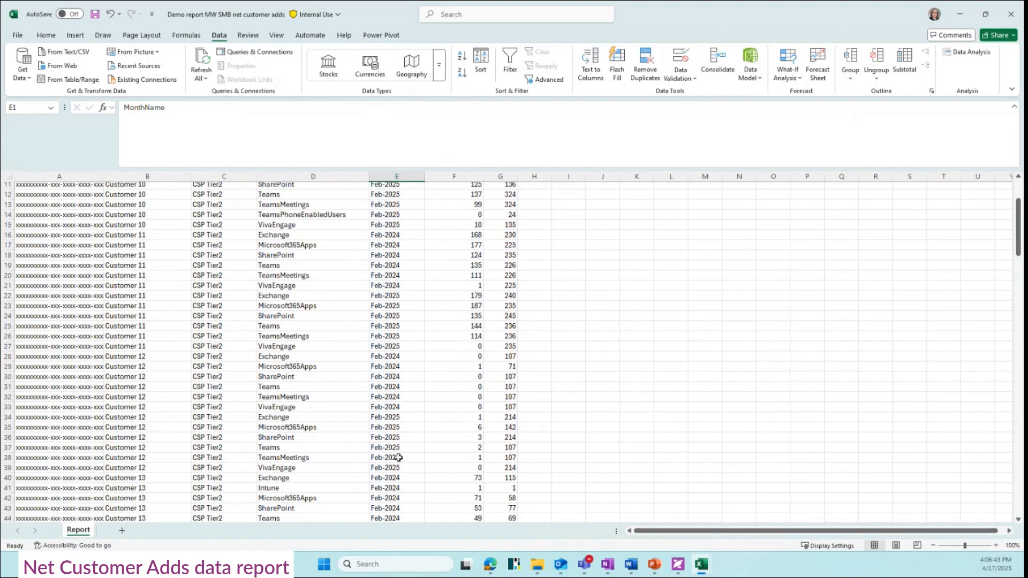
click(399, 461)
click(402, 446)
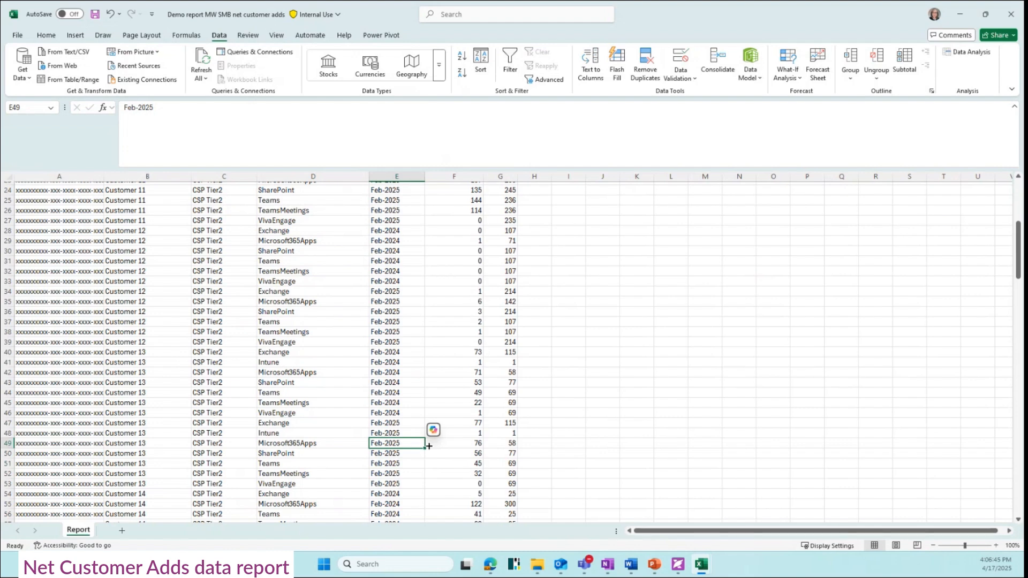
scroll(426, 445, up, 8)
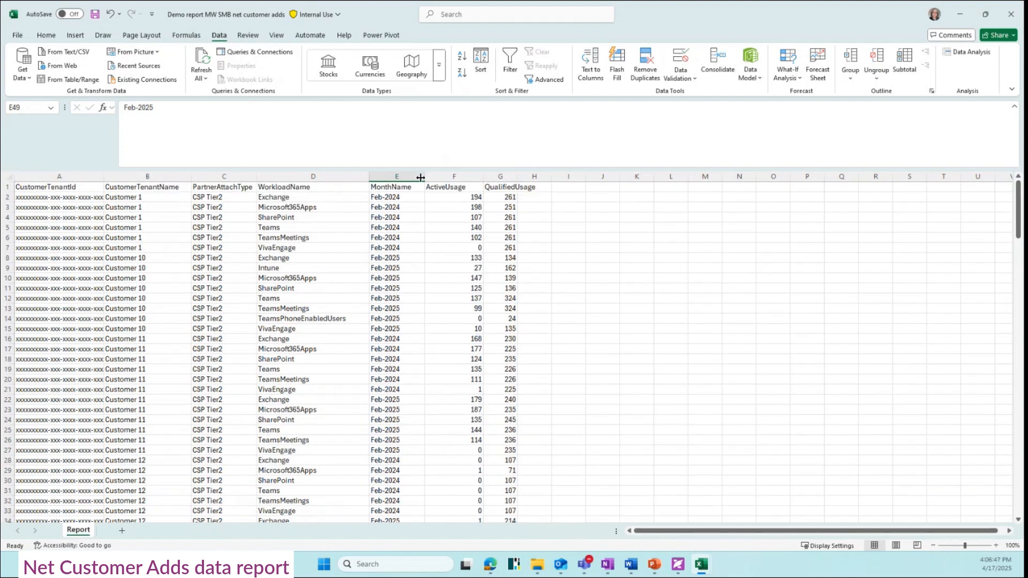
click(411, 196)
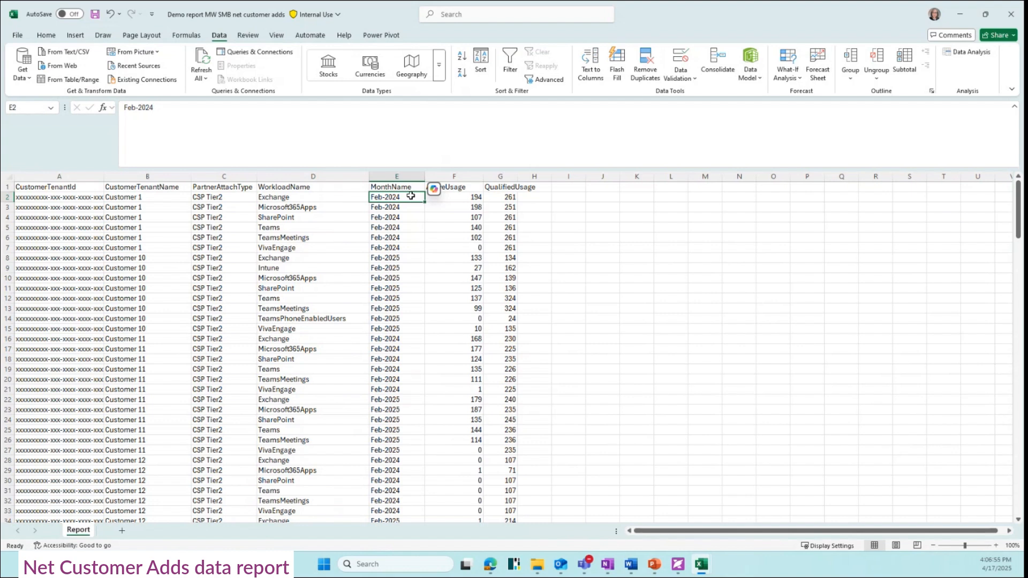
Narrow the ActiveUsage column and widen the QualifiedUsage column so both headers fit their full text
click(474, 184)
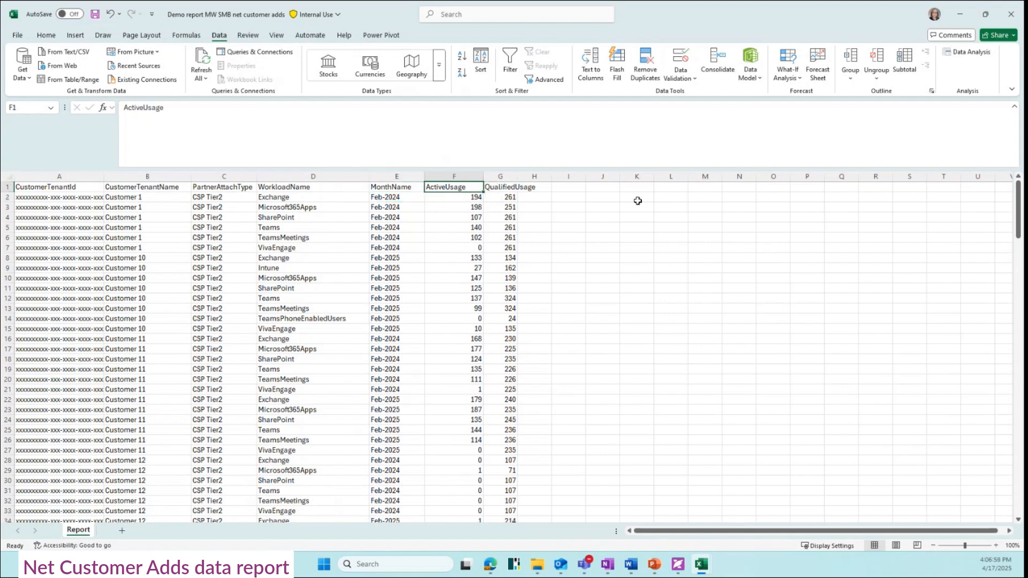
drag(484, 176, 474, 176)
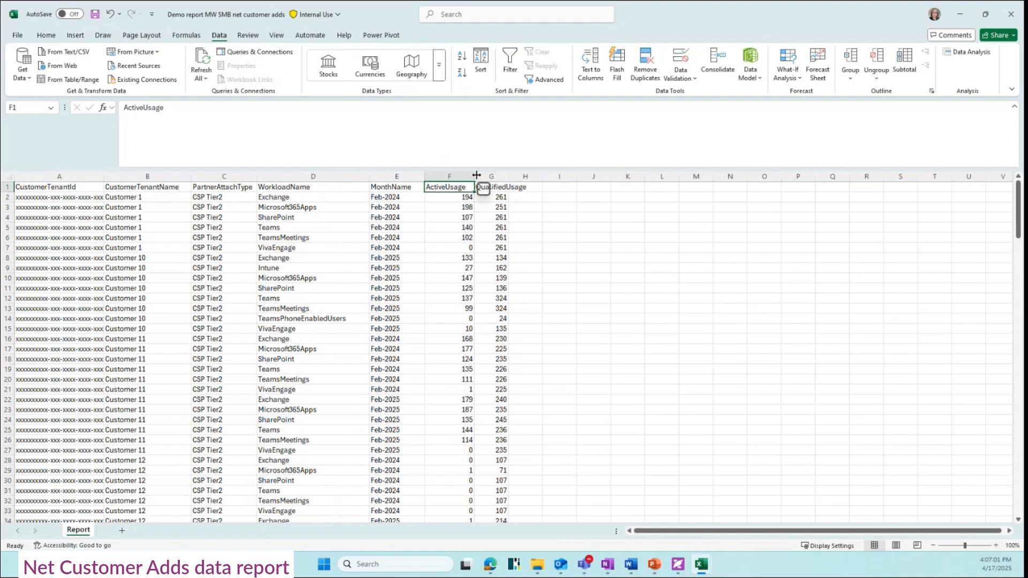
click(449, 196)
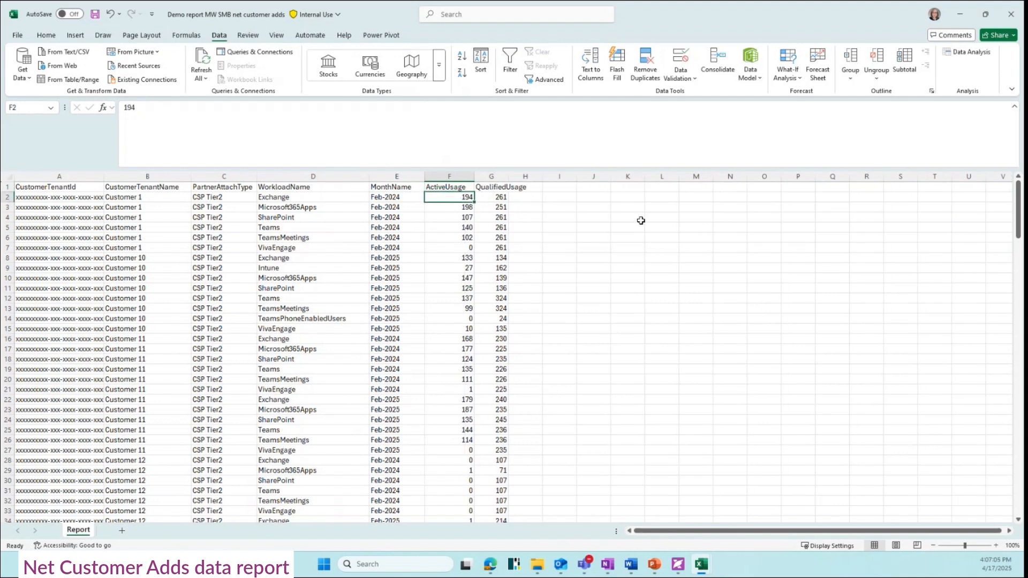
click(491, 176)
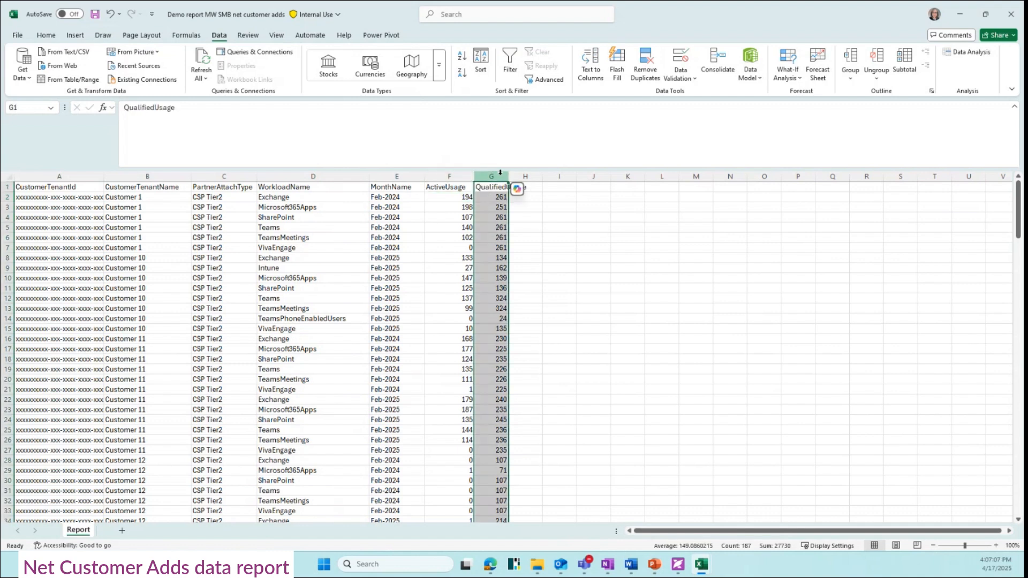
drag(509, 177, 533, 176)
click(510, 199)
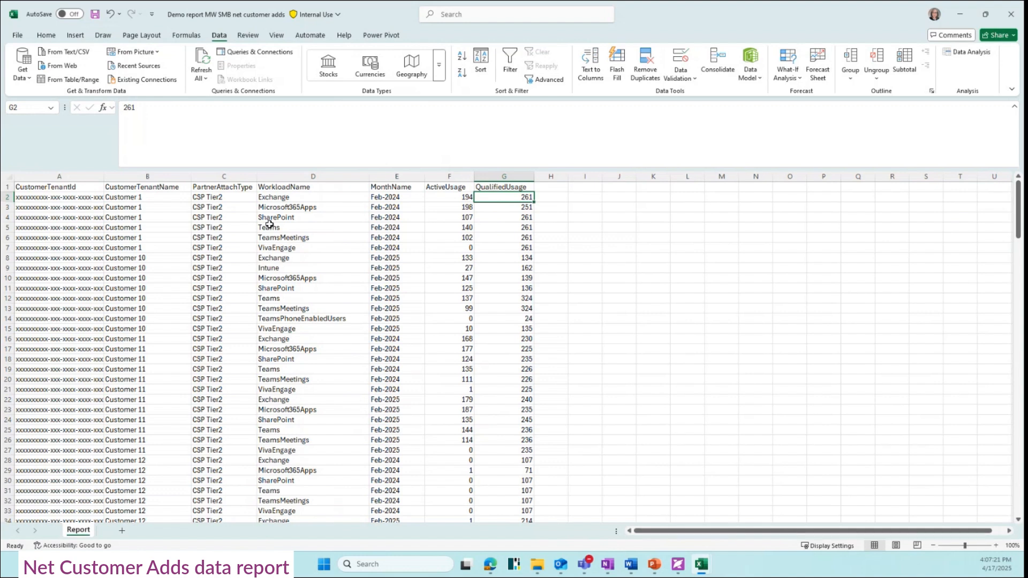
Examine the Customer 1 rows across workload and month to see in which period the customer is reported
click(147, 196)
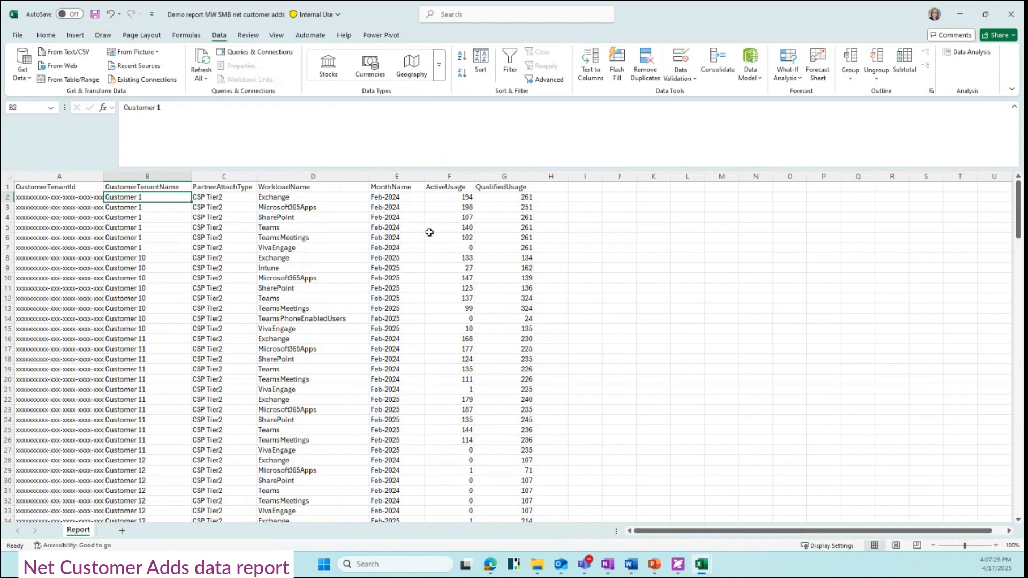
key(Down)
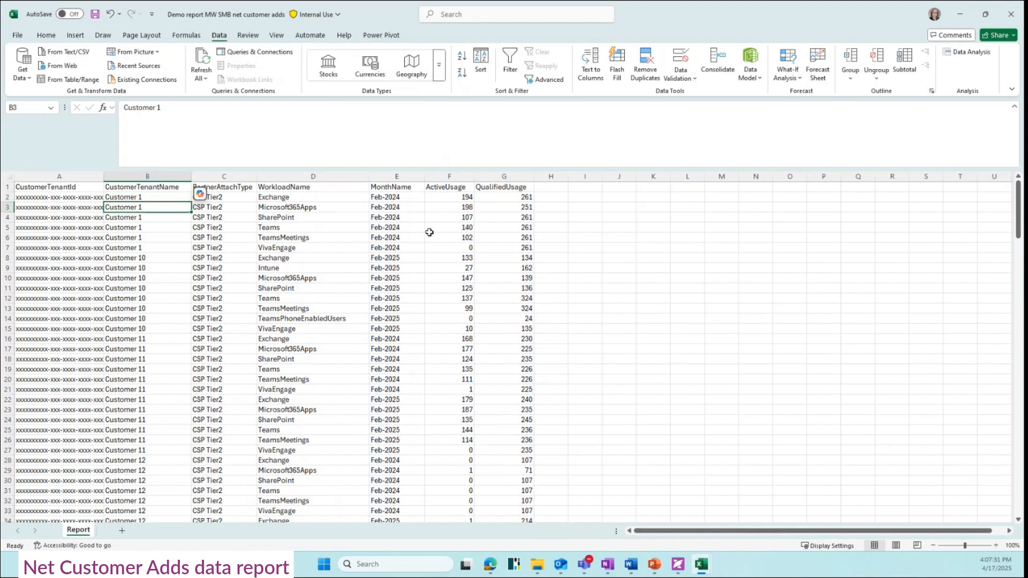
key(Right)
key(Right)
key(Right)
key(Down)
key(Down)
key(Down)
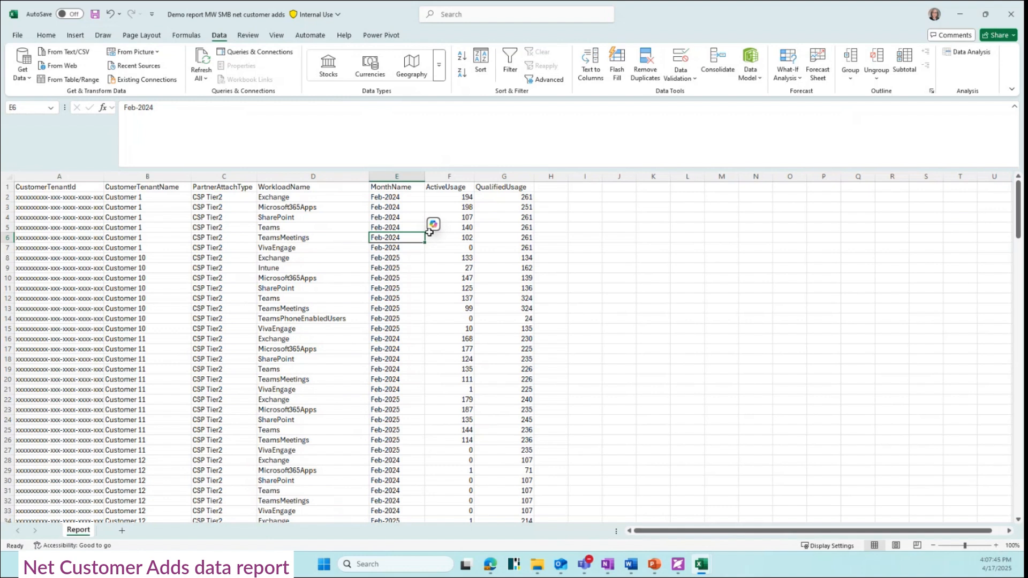
Examine the row blocks of Customer 10 and Customer 11, comparing which months each customer is reported for
click(162, 257)
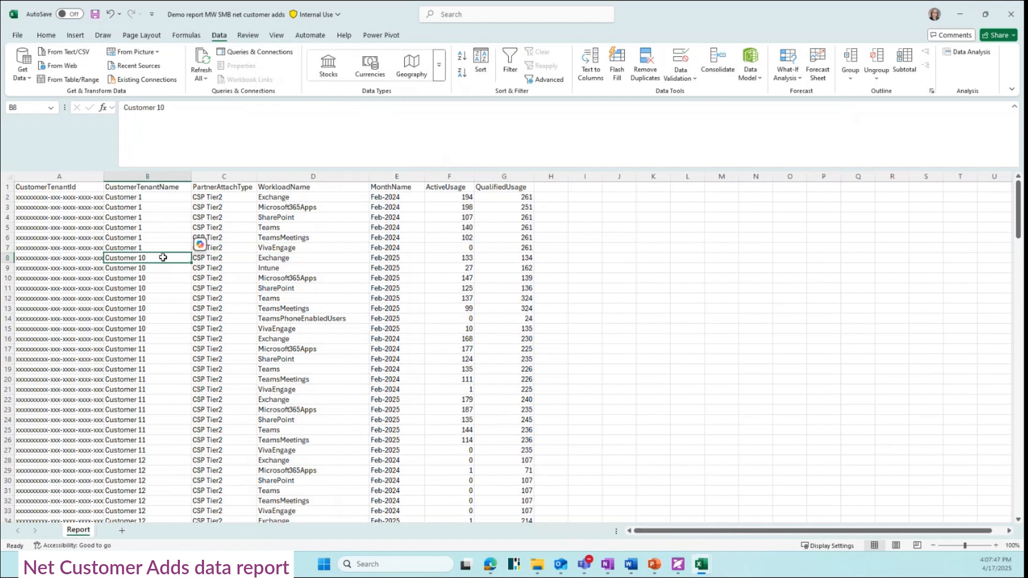
key(Down)
key(Right)
key(Right)
key(Right)
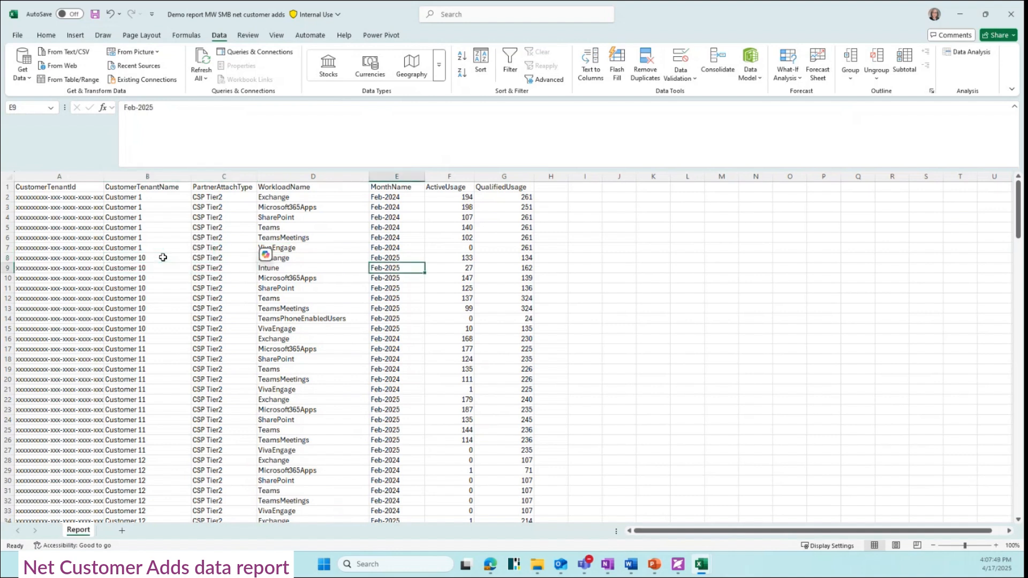
drag(7, 257, 4, 331)
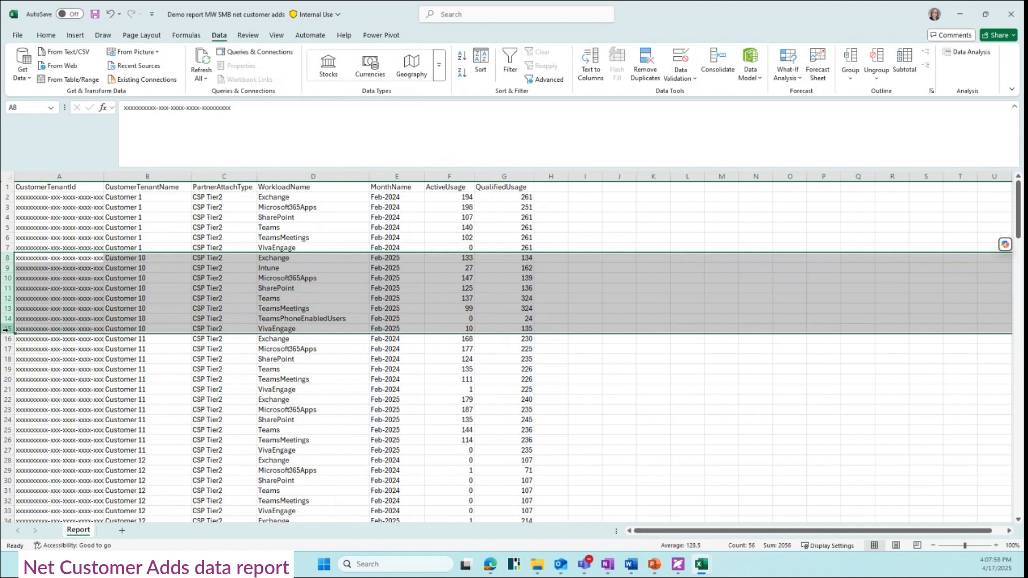
click(120, 343)
click(4, 339)
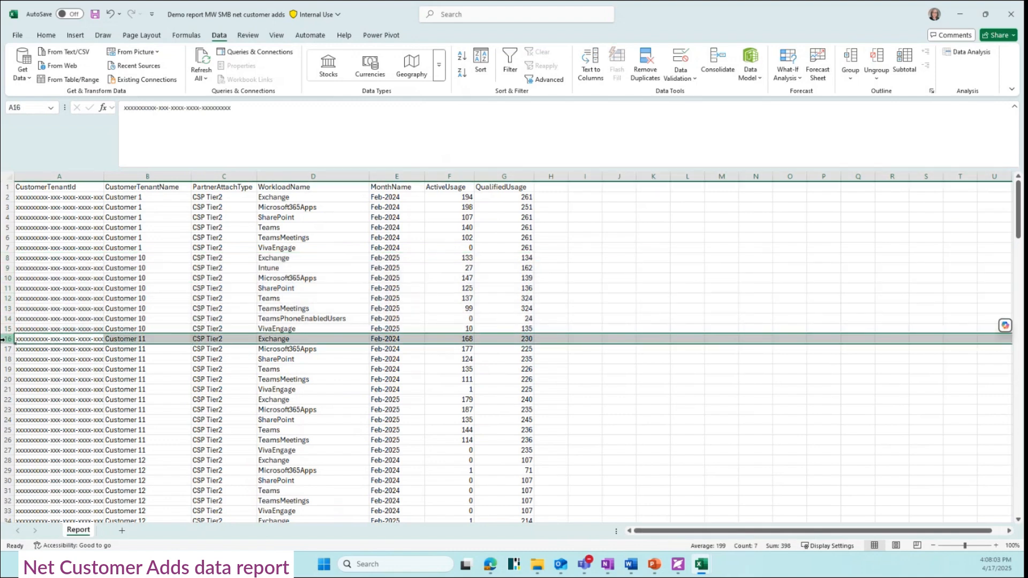
drag(4, 344, 3, 454)
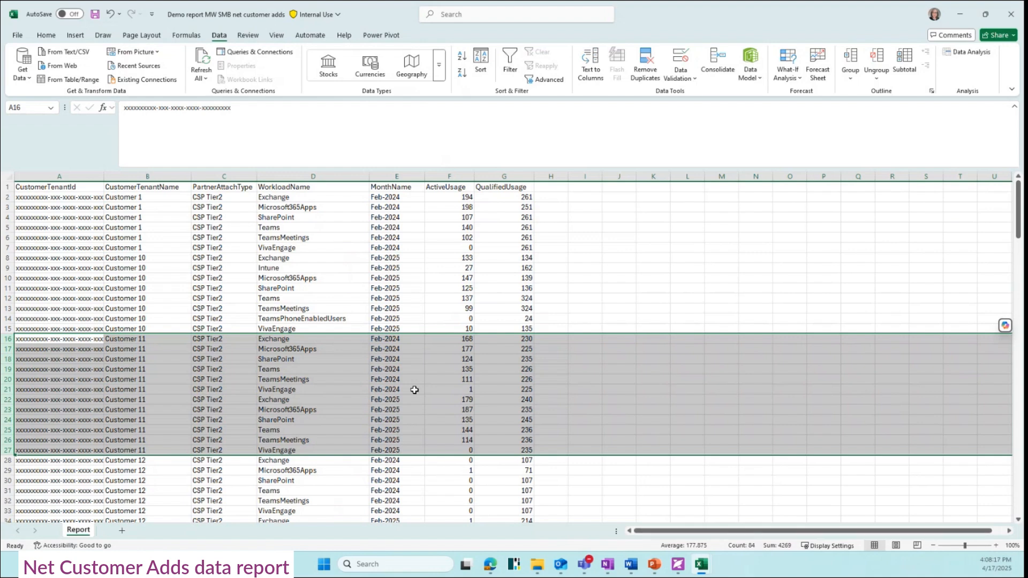
Create a PivotTable from the Report sheet range A1:G187 on a new worksheet
click(336, 378)
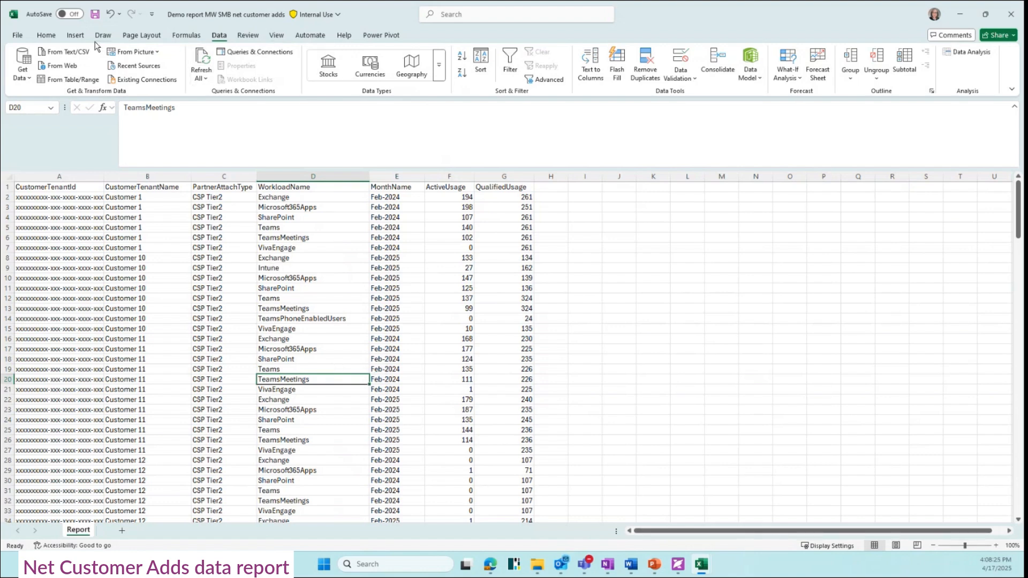
click(79, 38)
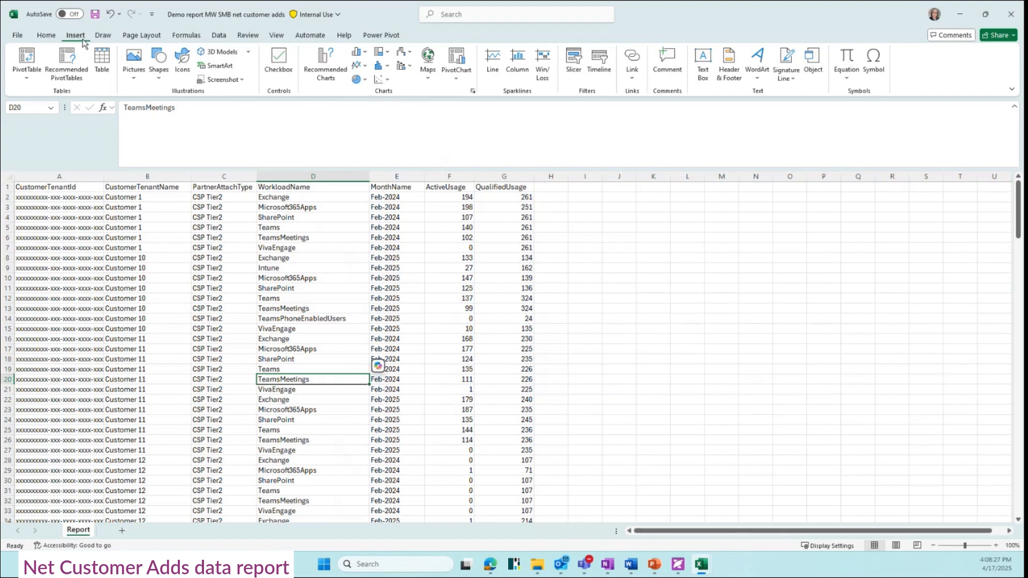
click(25, 74)
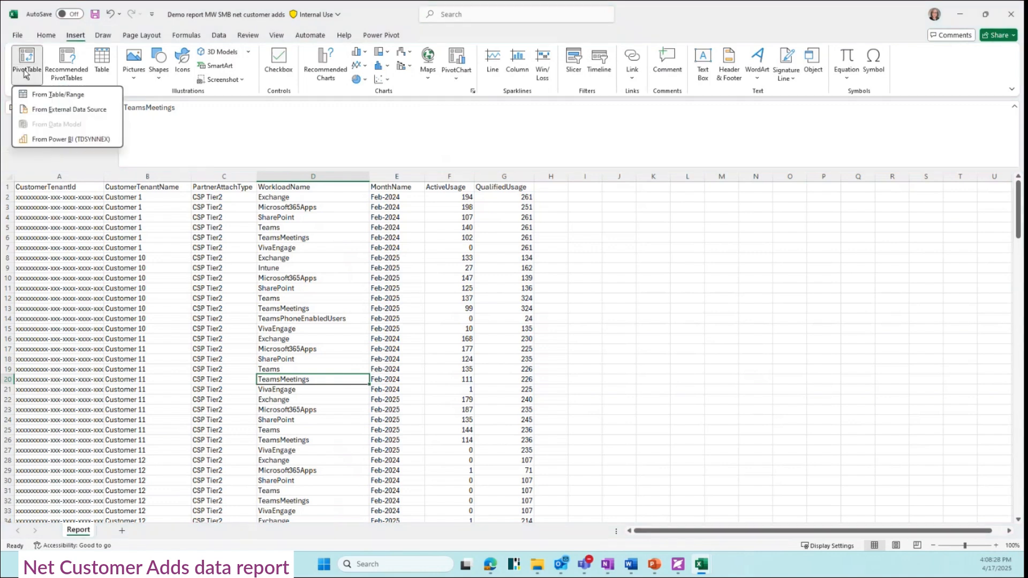
click(54, 96)
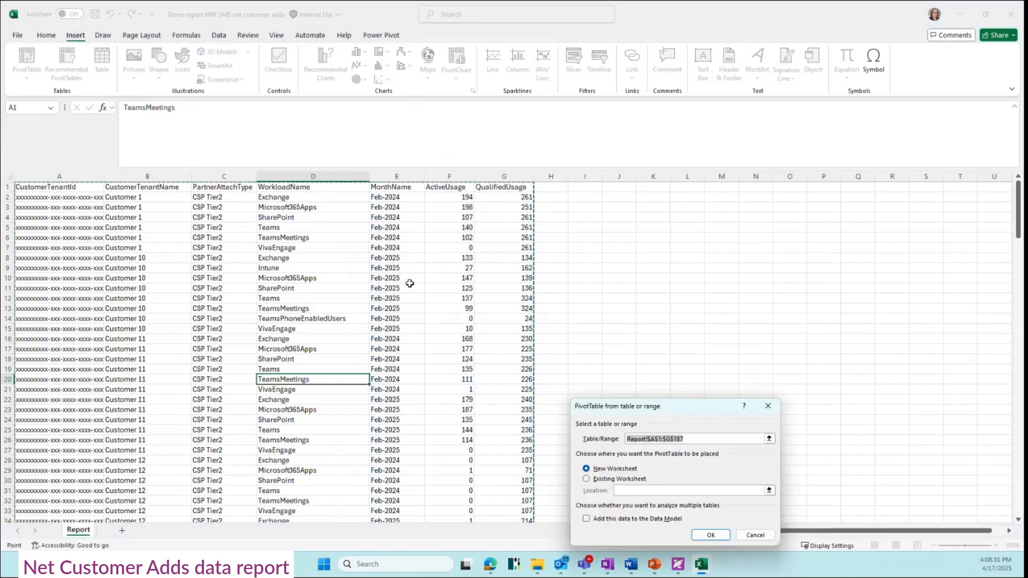
click(711, 536)
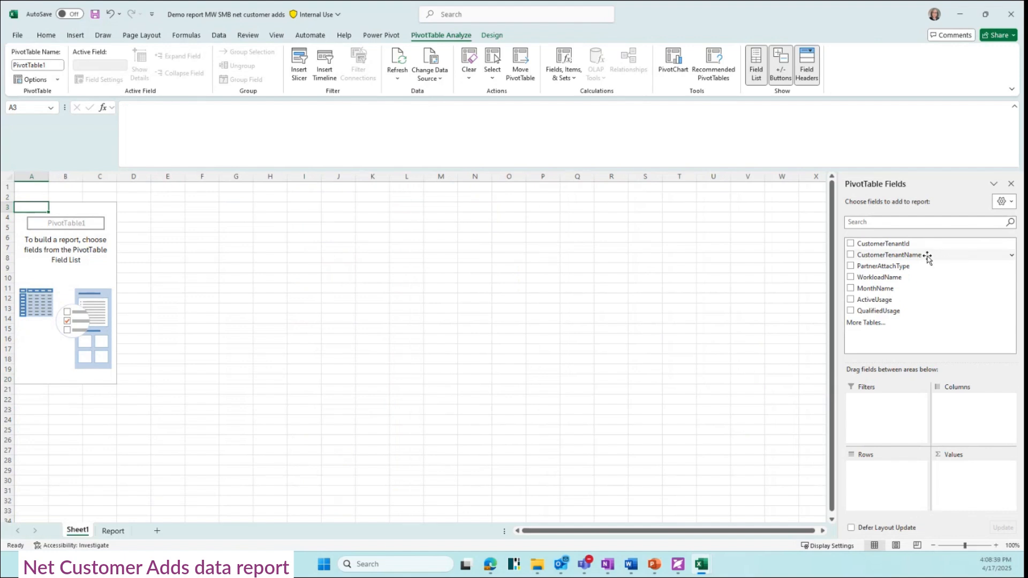
Build the PivotTable with CustomerTenantName as rows, MonthName as columns and the sum of QualifiedUsage as values
drag(928, 258, 900, 477)
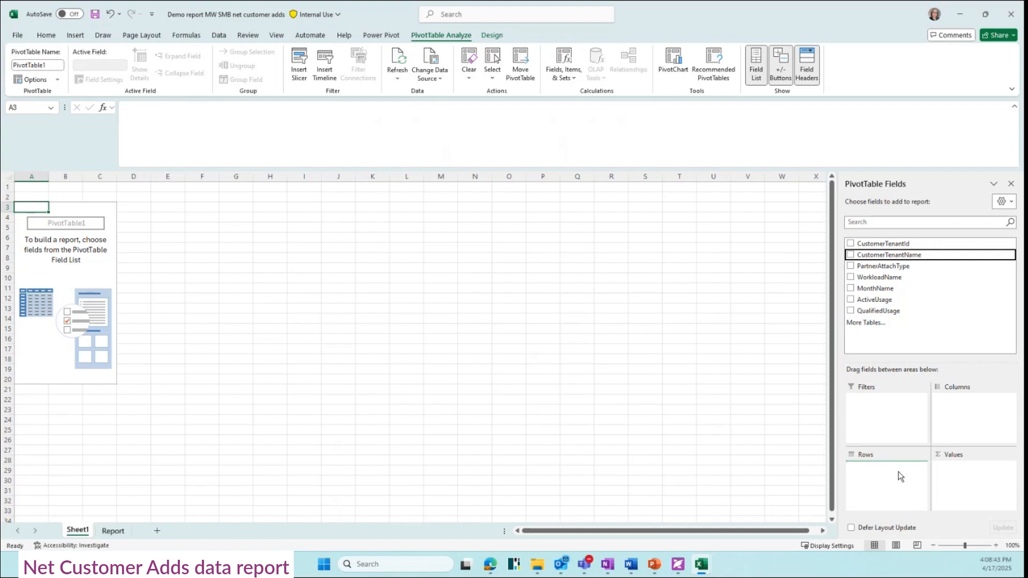
drag(897, 292, 972, 419)
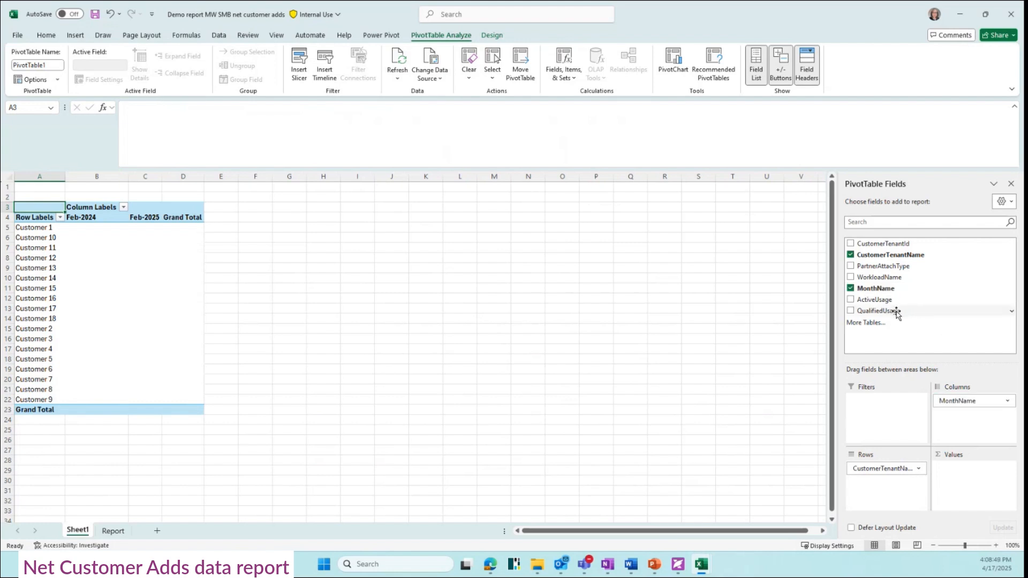
drag(899, 313, 994, 475)
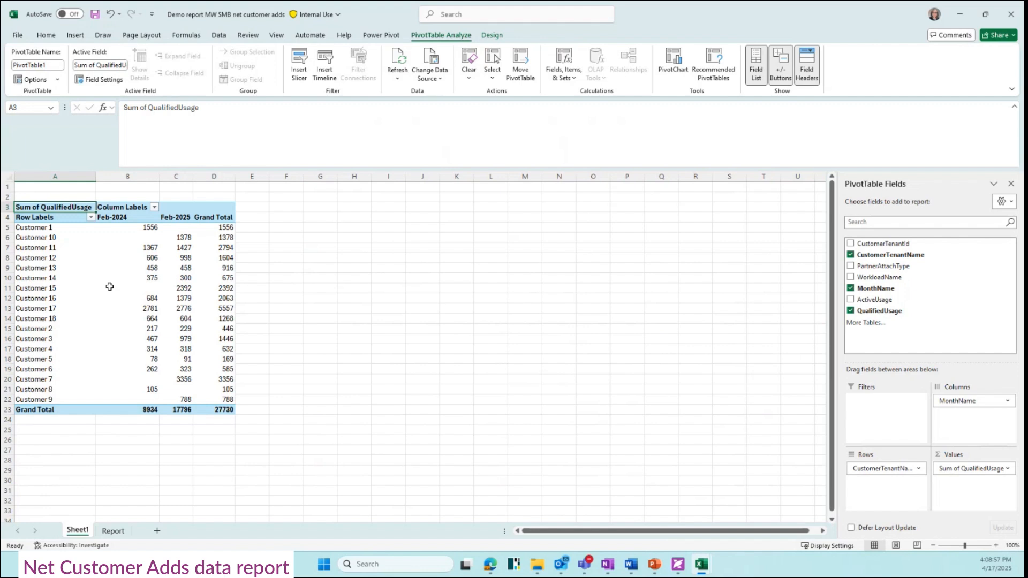
Count the customers with Feb-2024 values in the PivotTable and enter 14 in cell B25 below that column
mouse_move(200, 302)
mouse_move(128, 226)
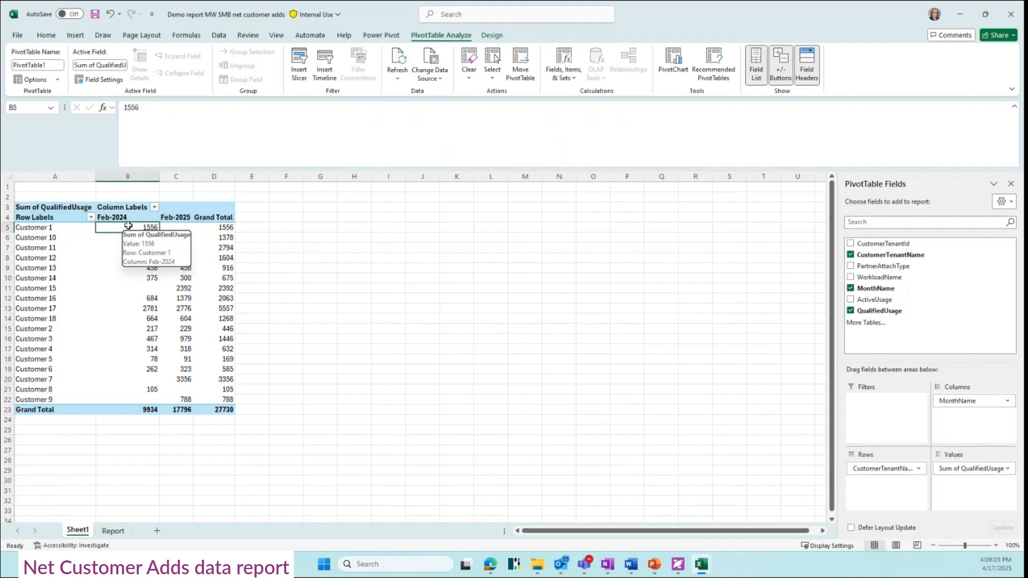
drag(128, 225, 128, 399)
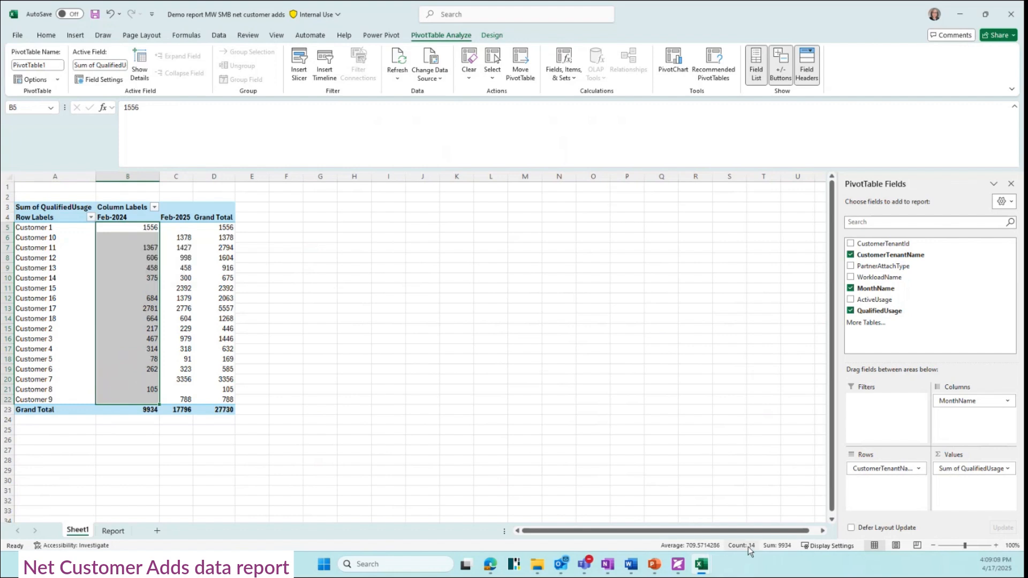
click(135, 429)
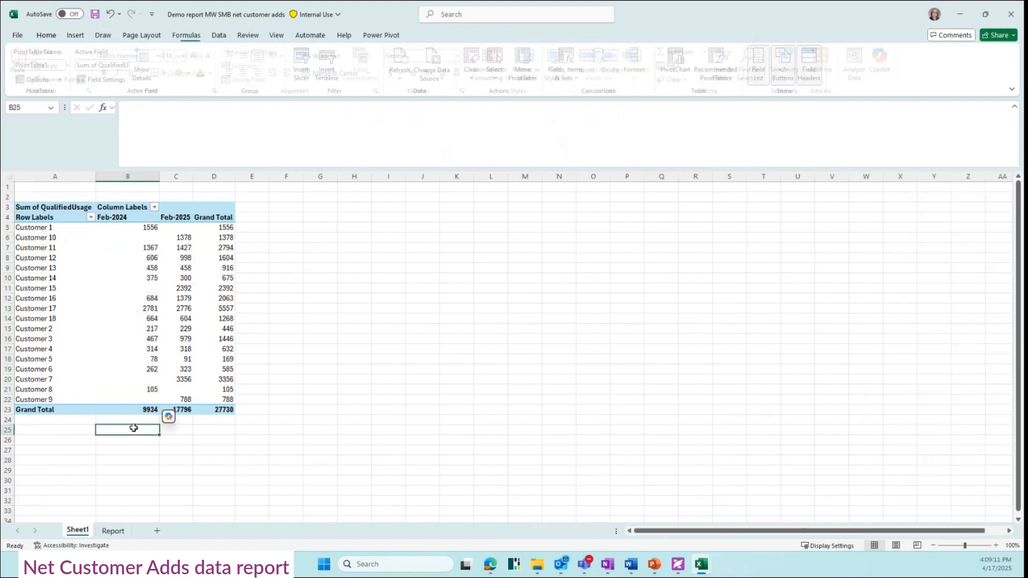
text(14)
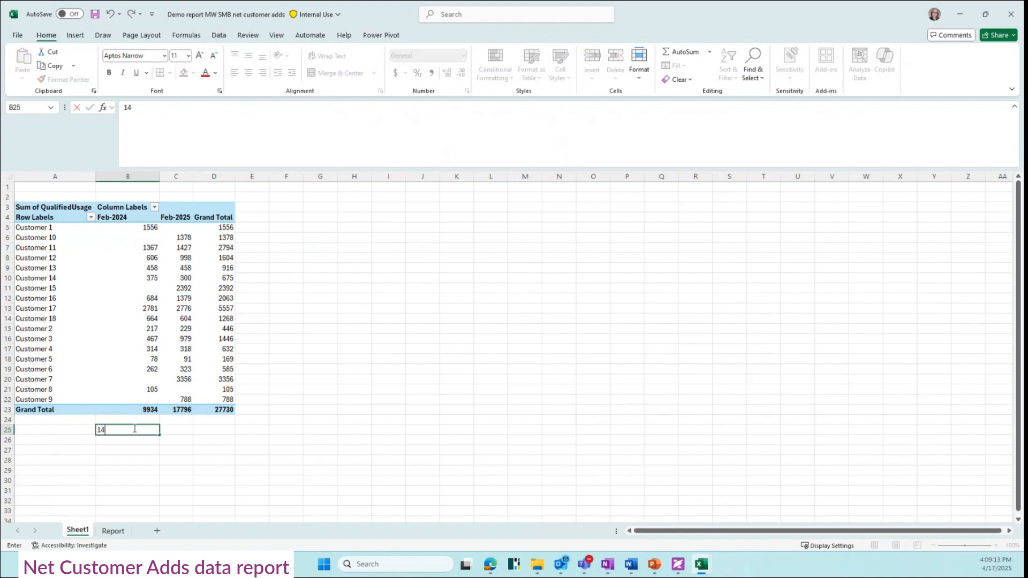
click(201, 427)
Count the customers with Feb-2025 values, enter 16 in cell C25, and widen column C slightly
drag(179, 227, 183, 398)
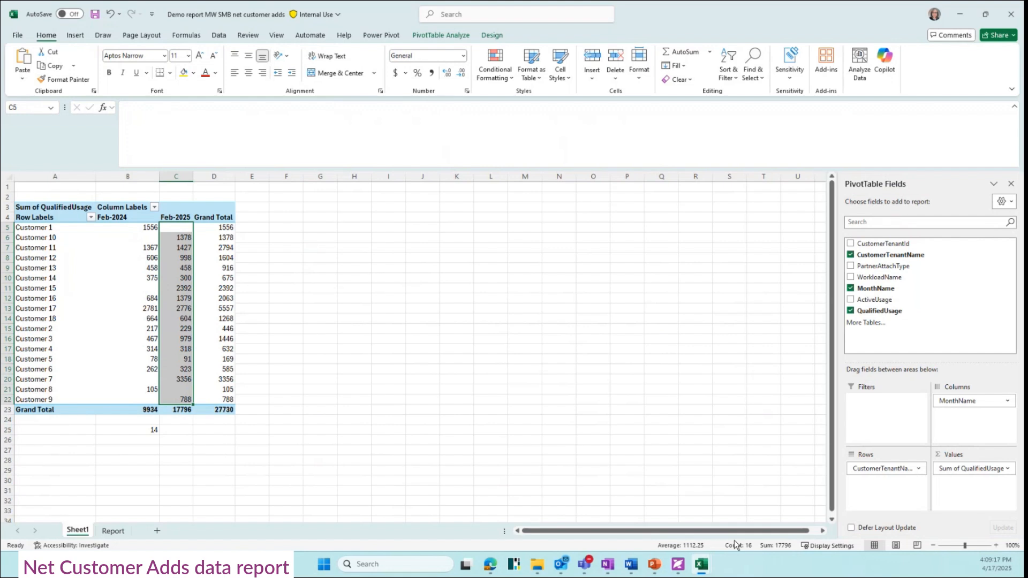
click(190, 430)
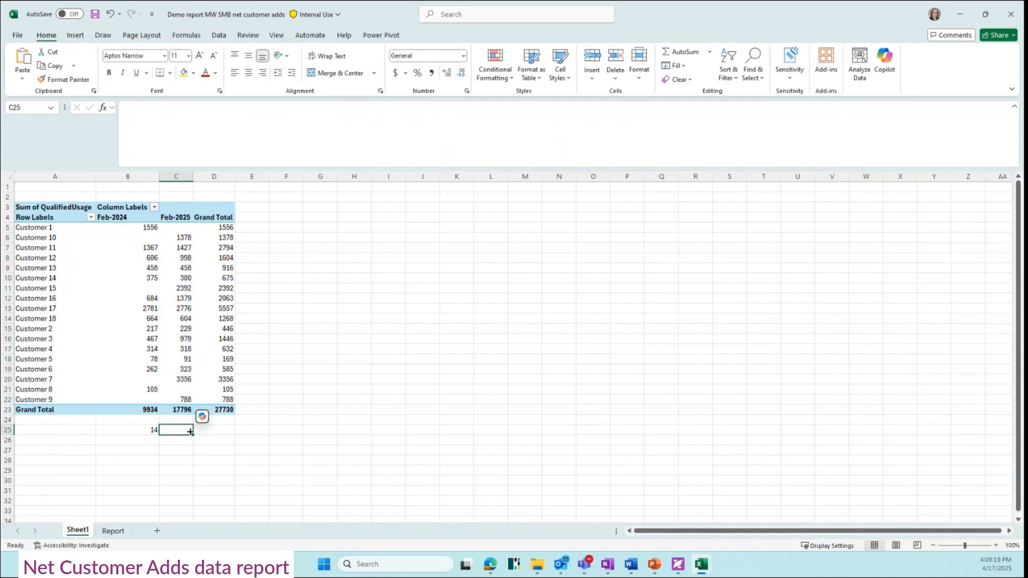
text(16)
key(Tab)
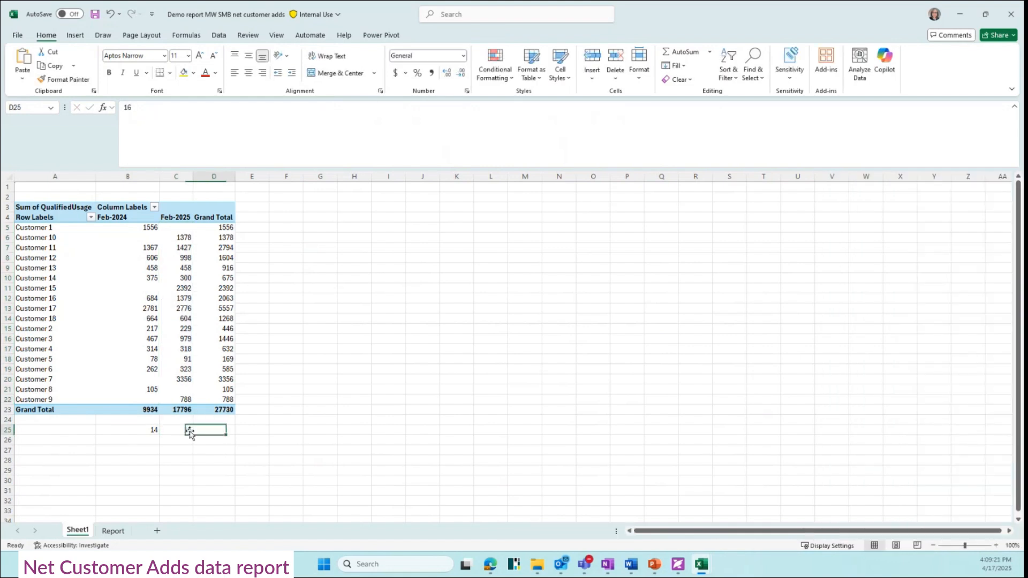
drag(193, 176, 208, 177)
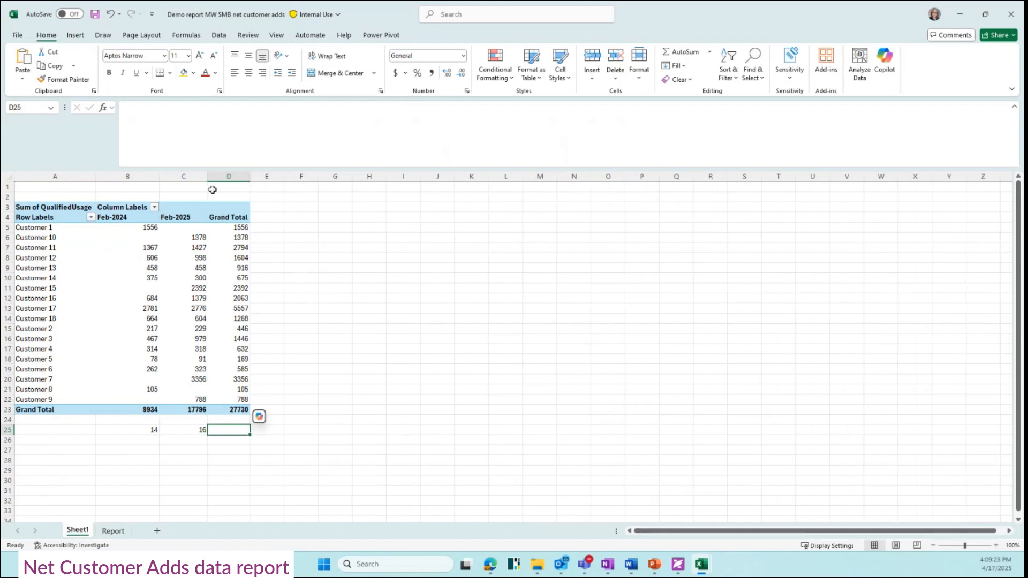
click(133, 431)
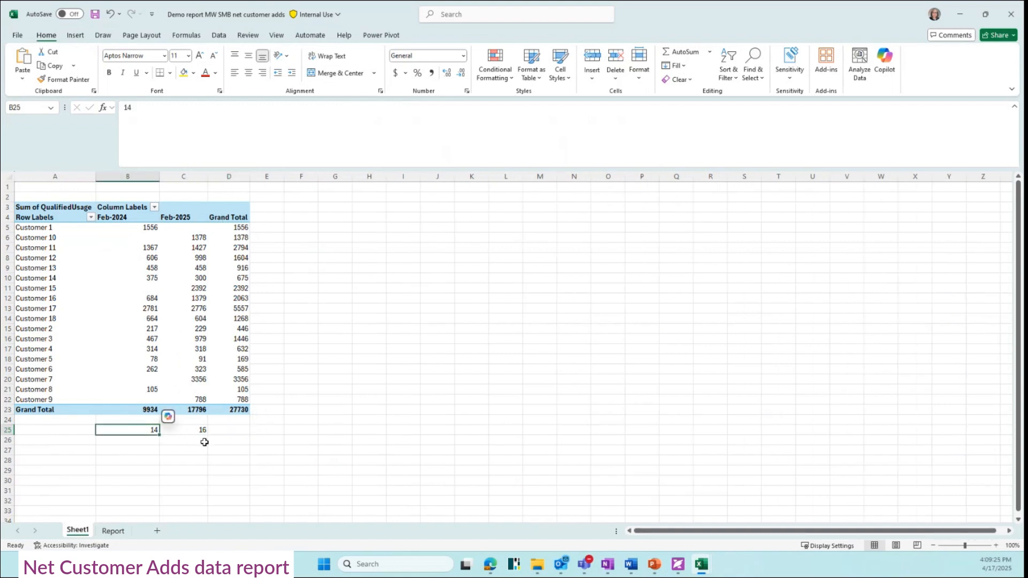
Calculate the customer difference between Feb-2025 and Feb-2024 in cell D25 with the formula =C25-B25
click(188, 432)
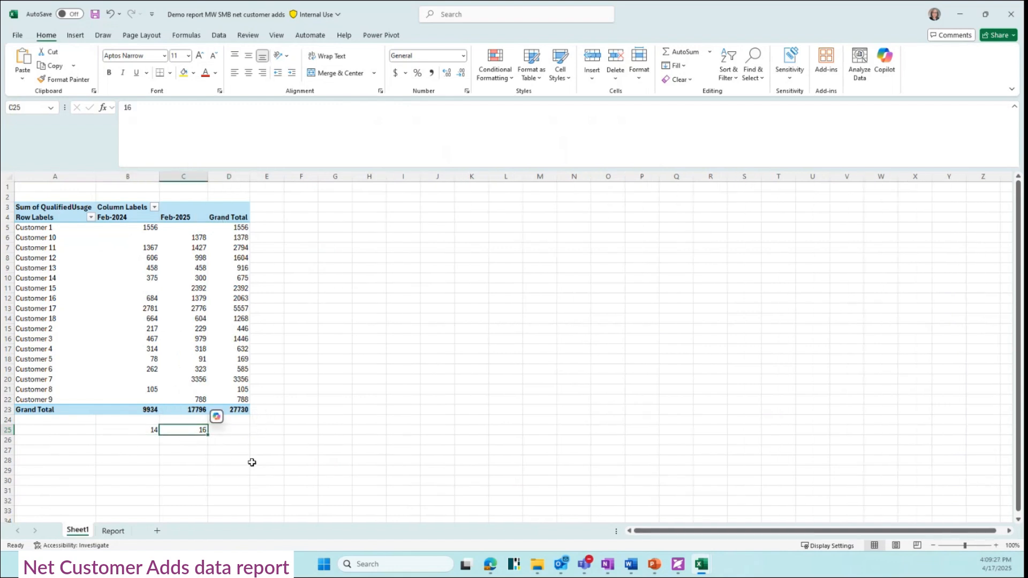
click(239, 430)
text(=)
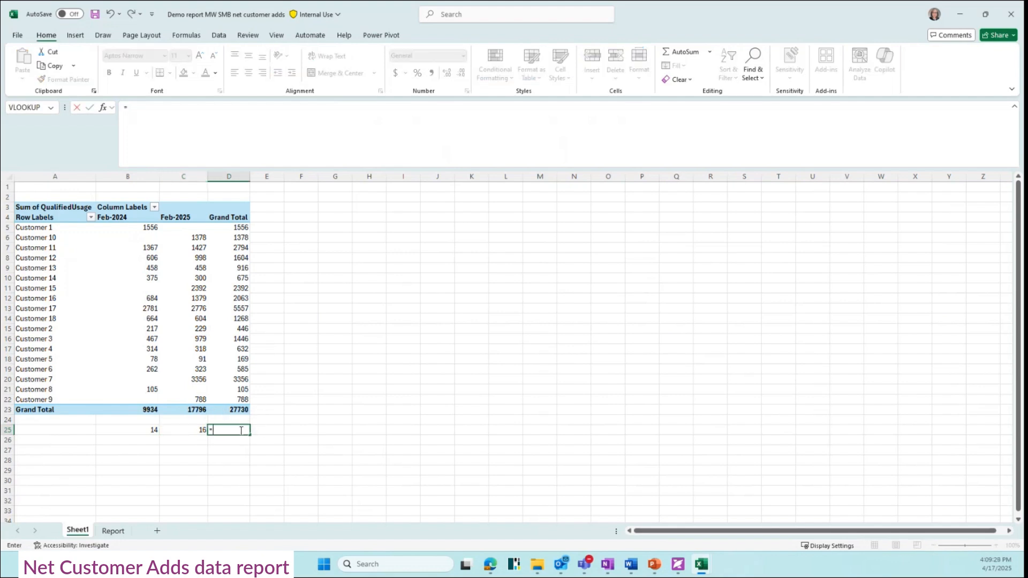
click(200, 430)
text(-)
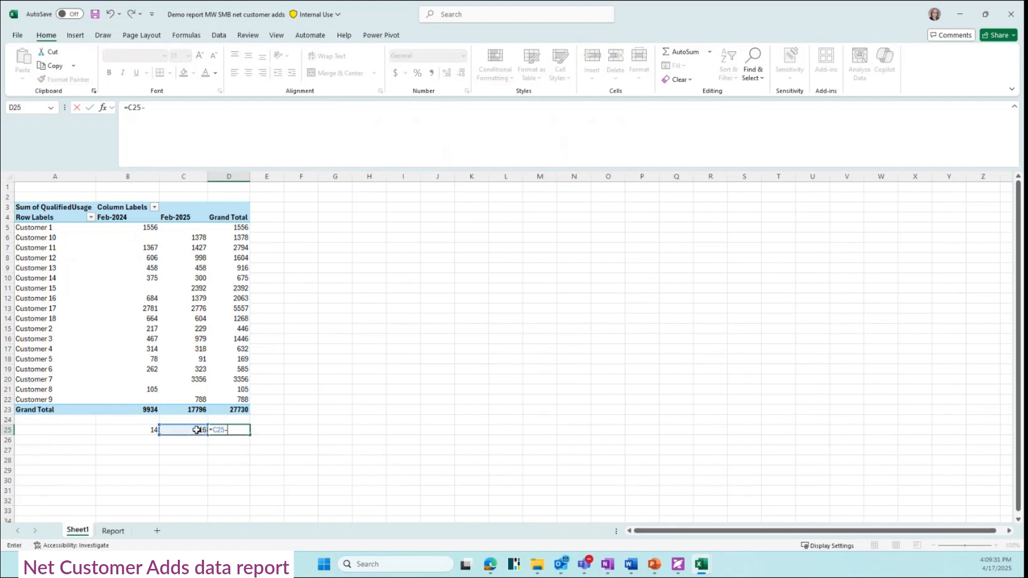
click(150, 429)
key(Return)
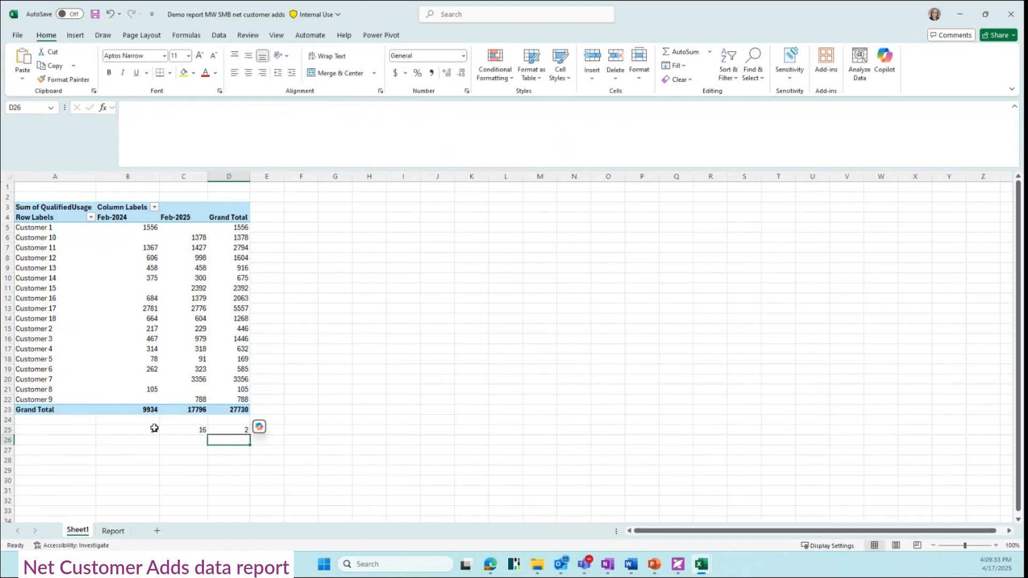
Label the difference by entering "net new customers" in cell E25
click(239, 432)
click(298, 431)
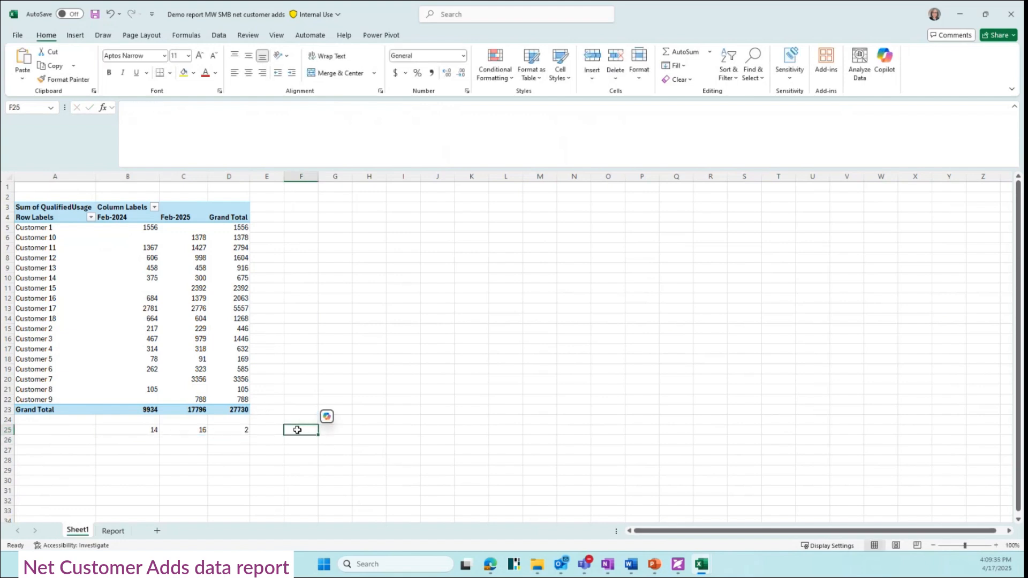
click(266, 431)
text(net)
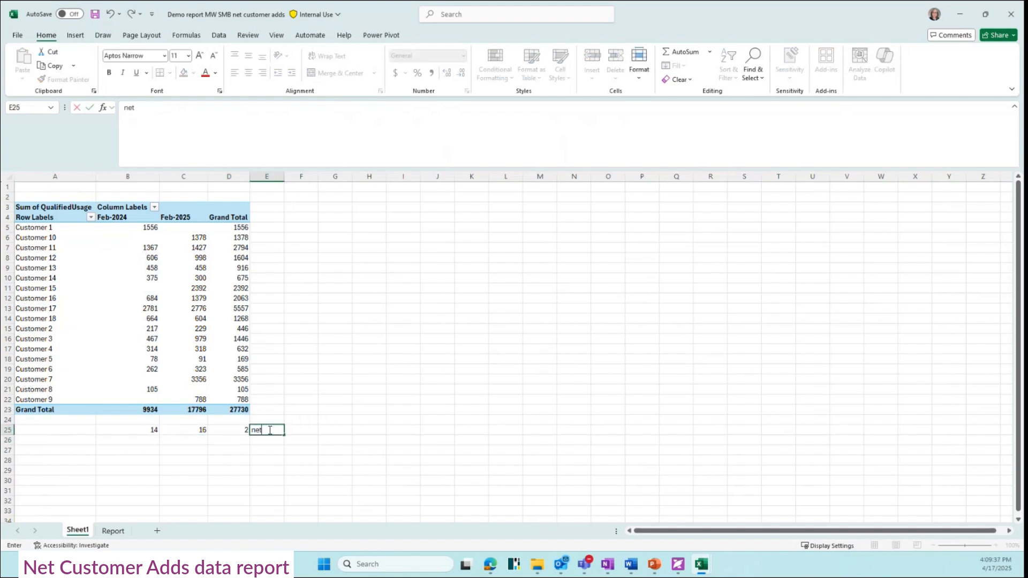
text( new)
text( a)
text(customers)
key(Return)
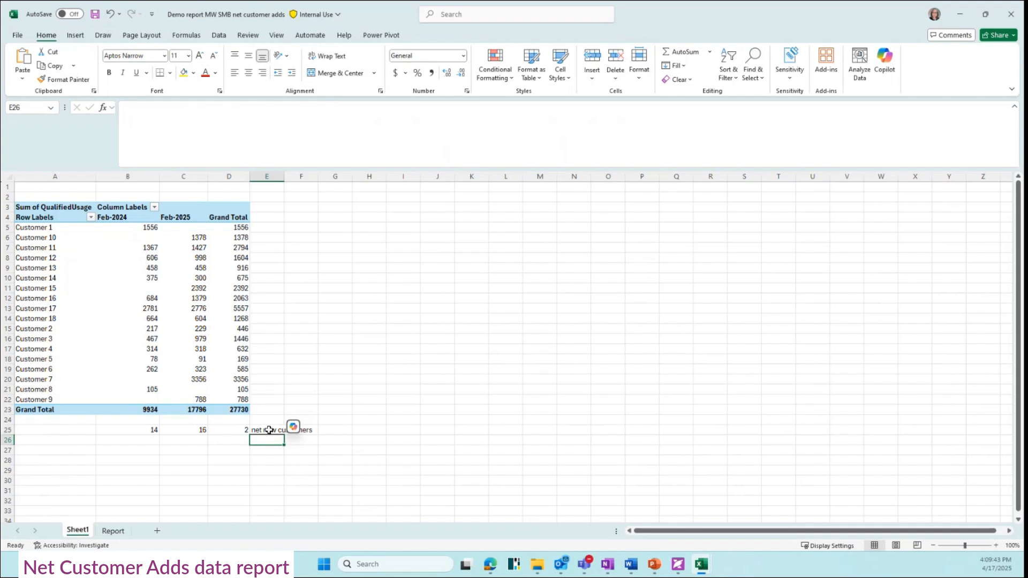
Enter the label "points" in cell E26 and calculate the points in D26 with the formula =D25*2
text(points)
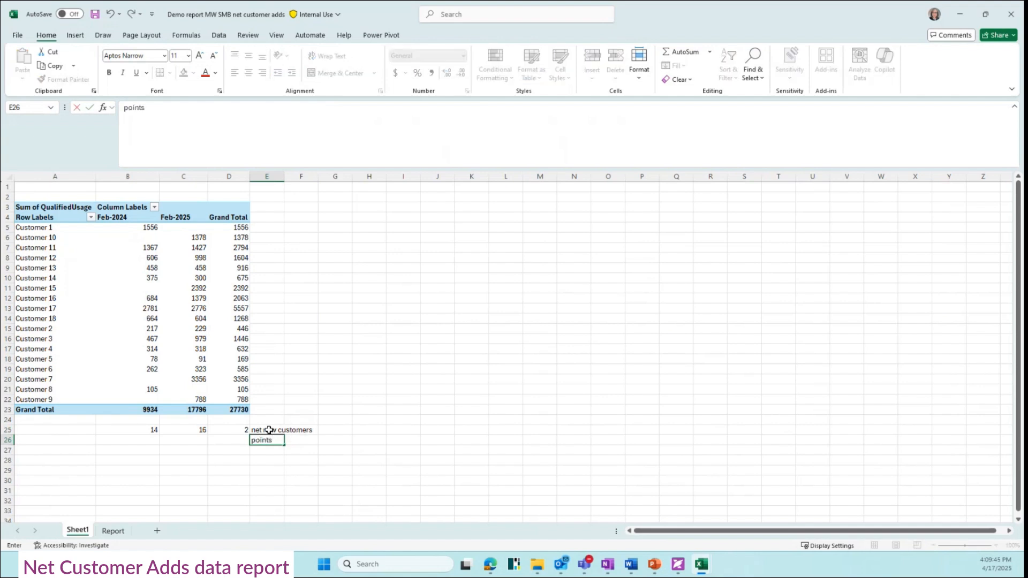
key(Left)
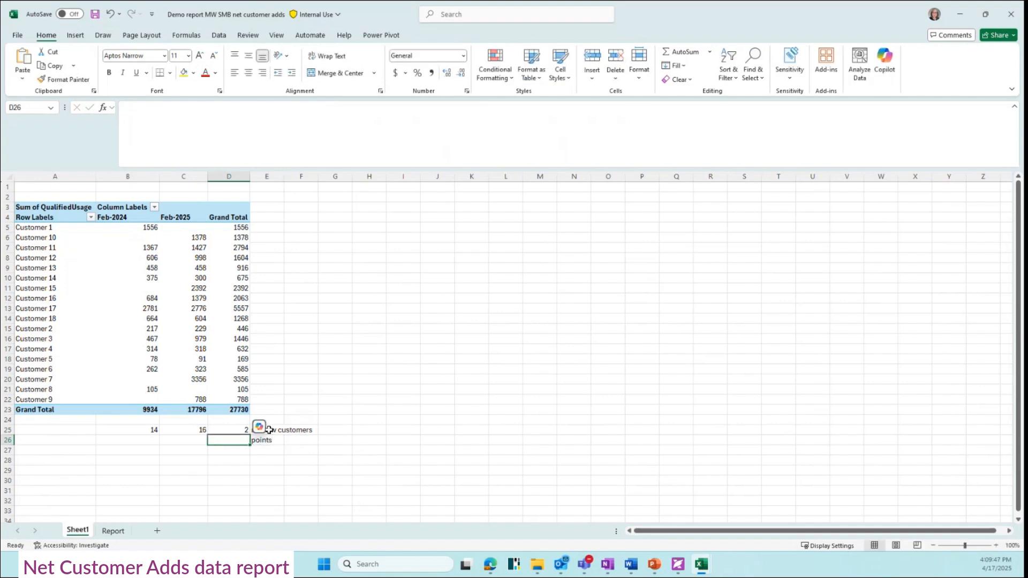
text(=)
click(241, 428)
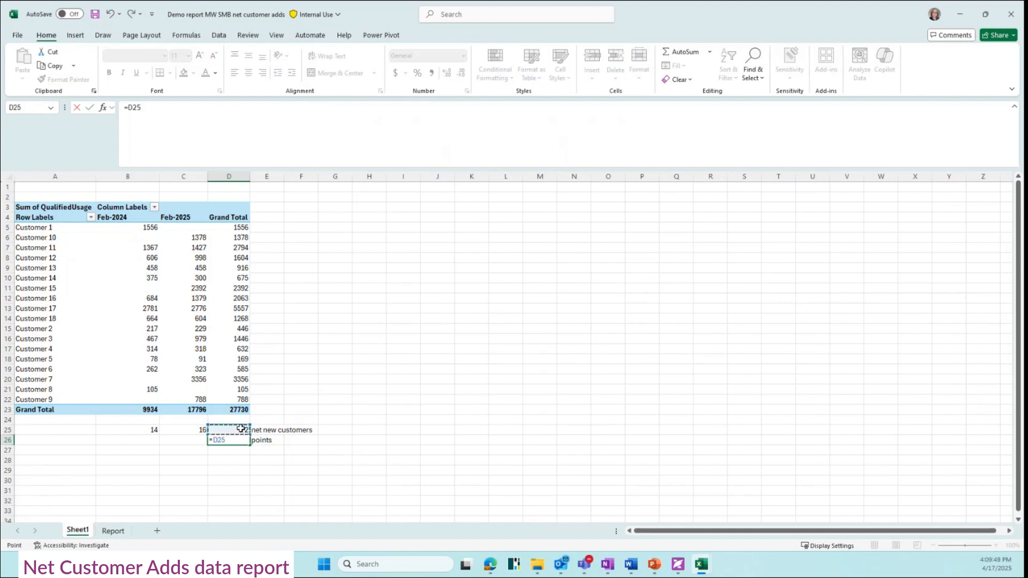
text(*2)
key(Return)
click(301, 491)
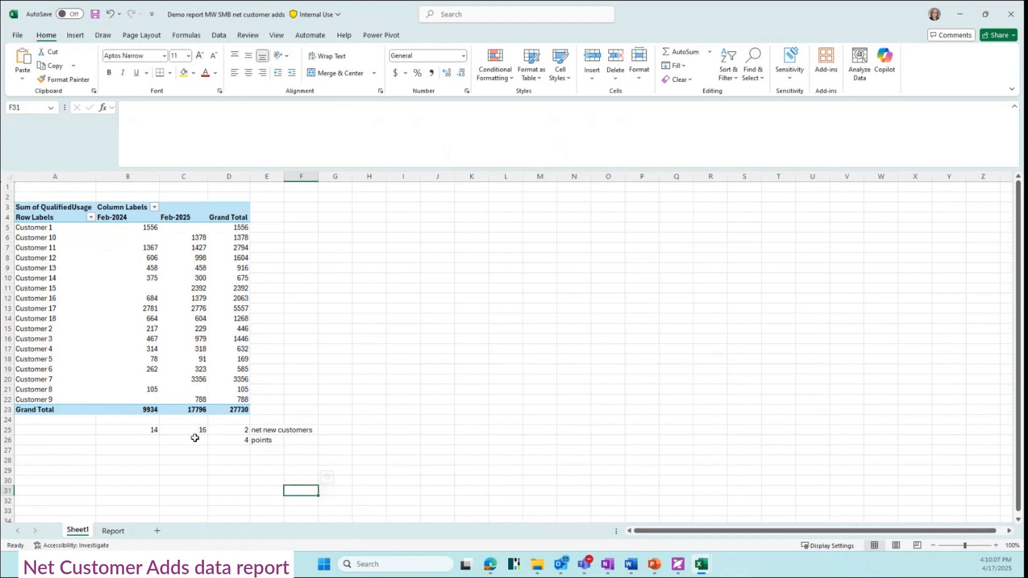
In the Demo report MW SMB deployments workbook, convert the QualifiedUsage column from text to numbers with Text to Columns
click(68, 331)
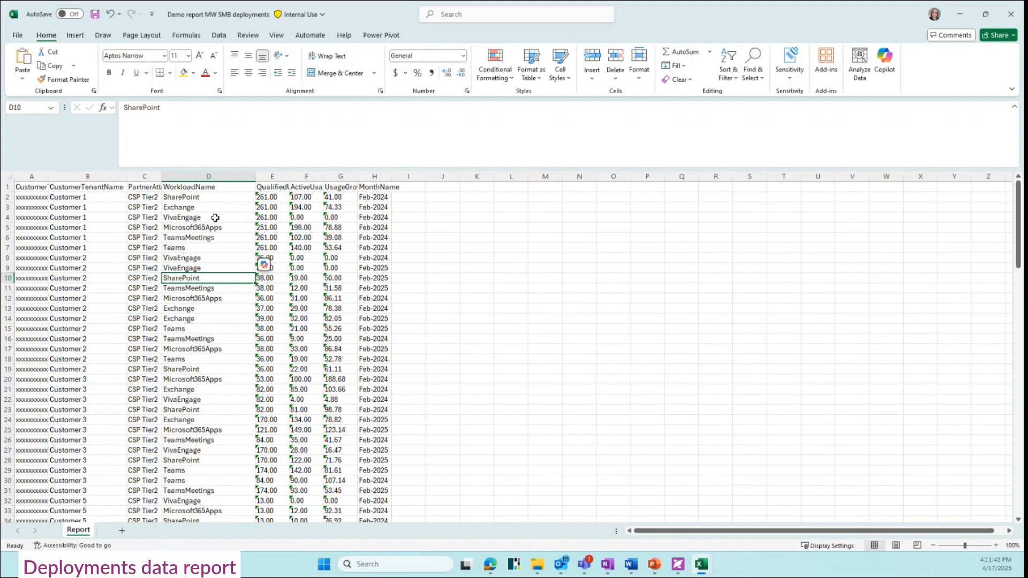
click(264, 177)
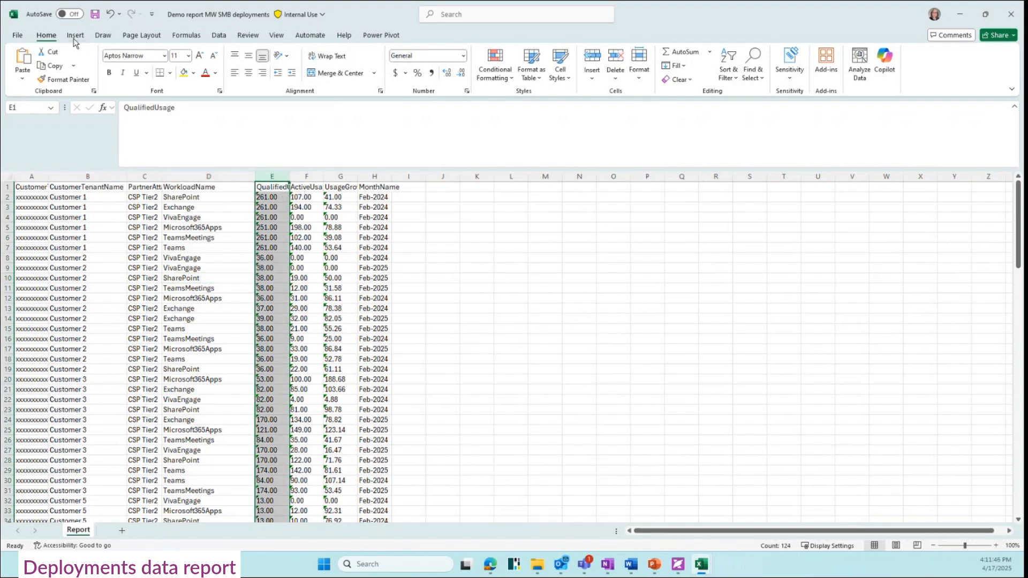
click(217, 35)
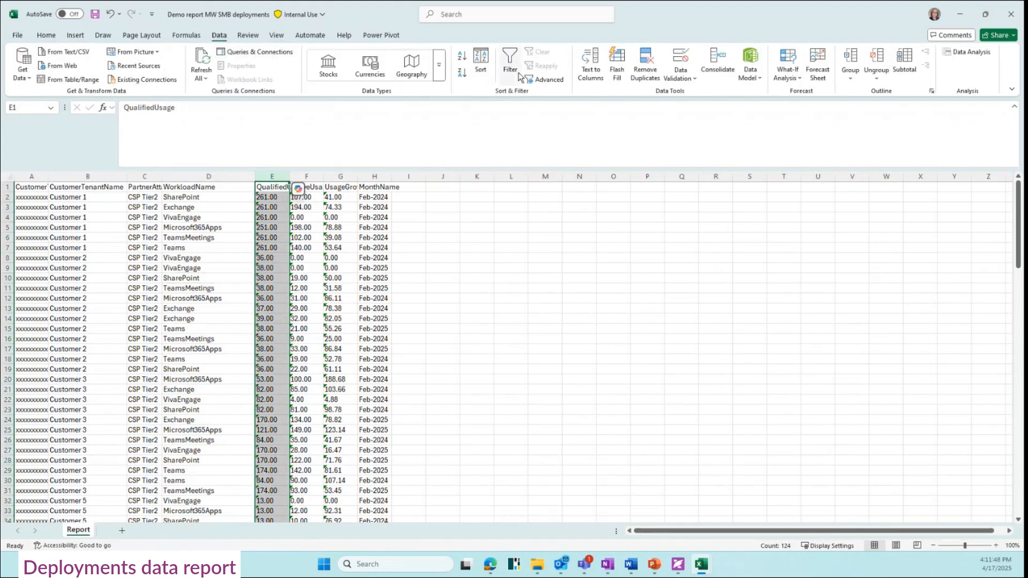
click(591, 67)
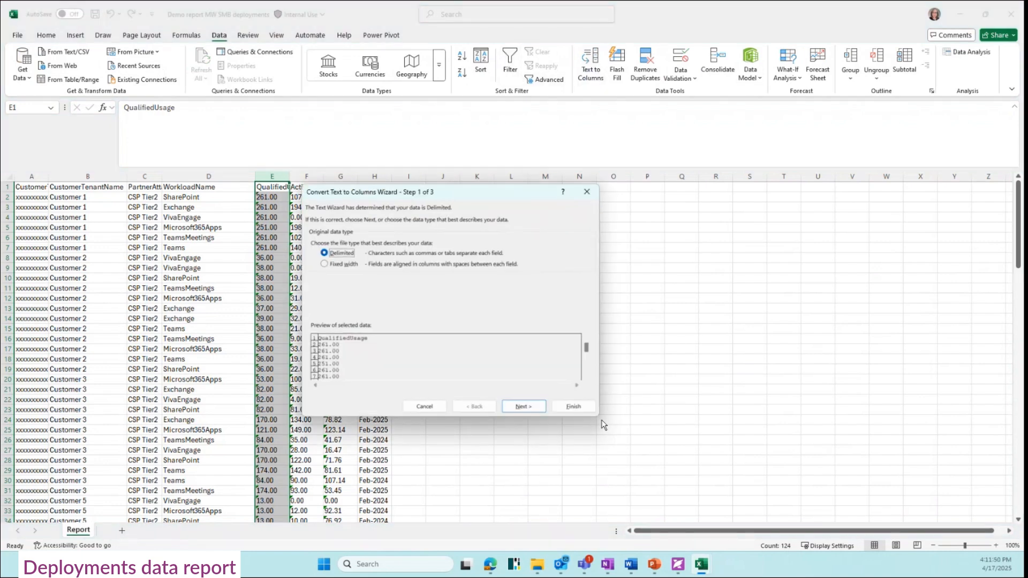
click(574, 406)
Convert the ActiveUsage and UsageGrowthPer columns from text to numbers with Text to Columns
click(306, 177)
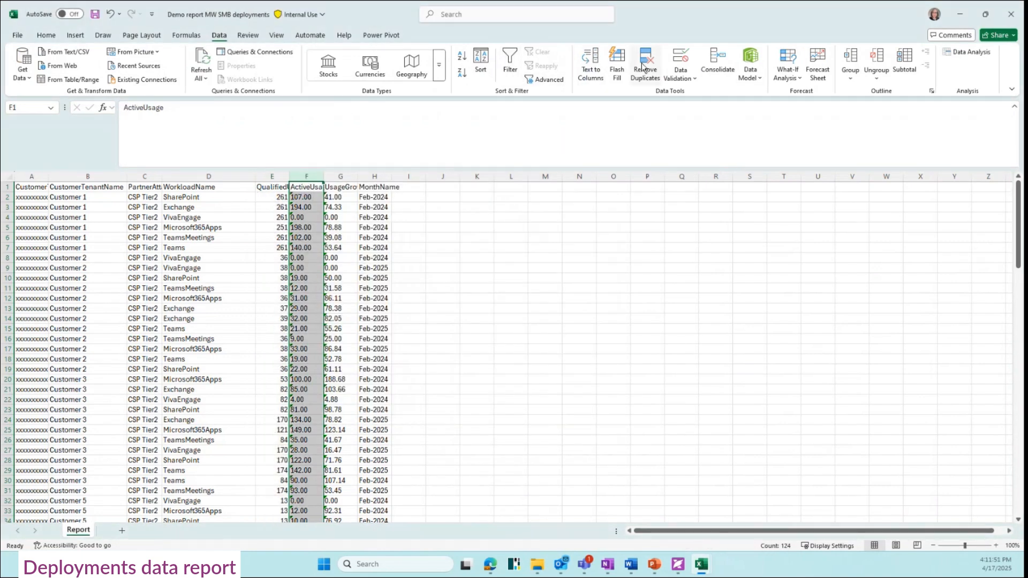
click(590, 68)
click(573, 407)
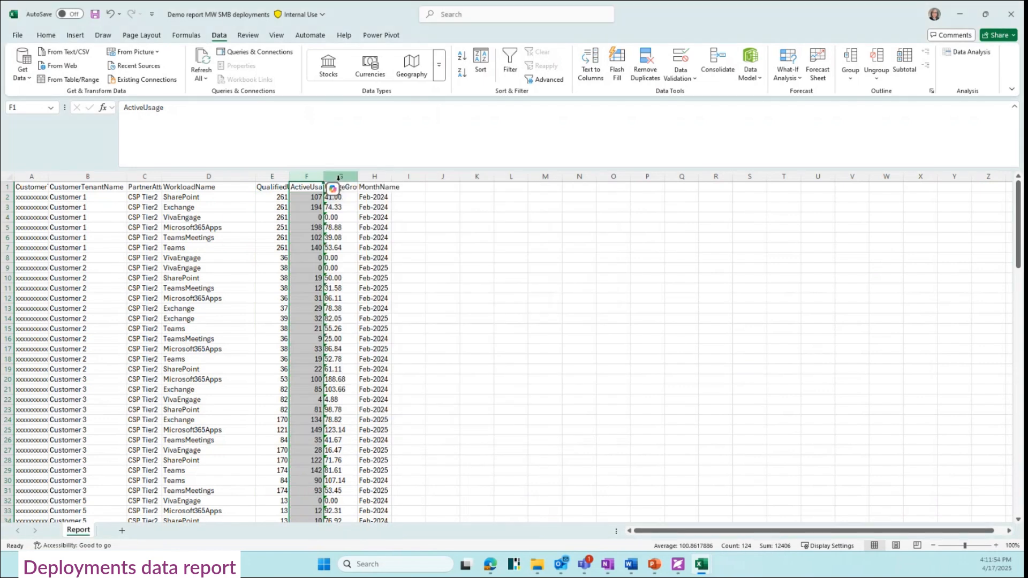
click(341, 176)
click(591, 67)
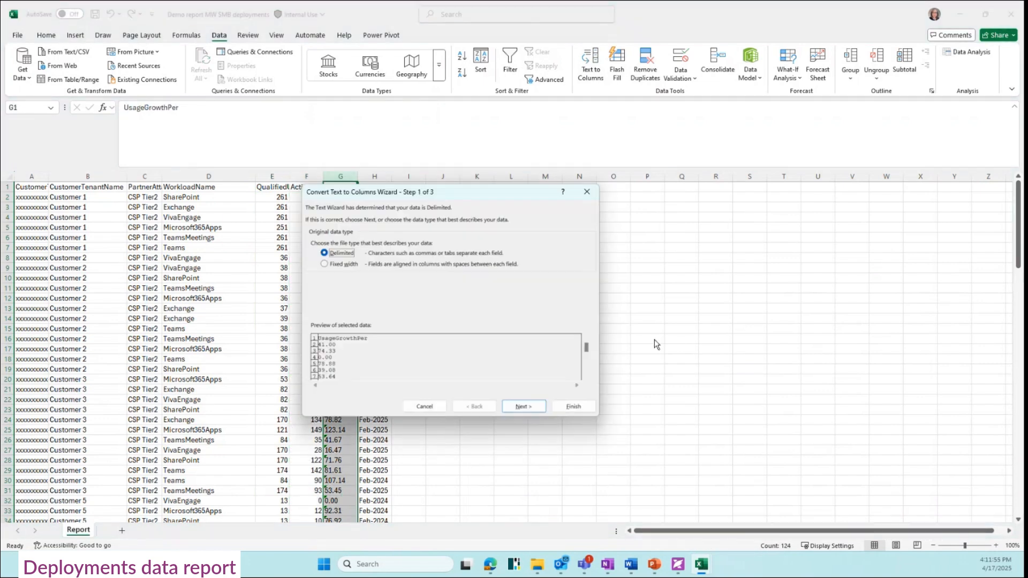
click(574, 407)
click(579, 389)
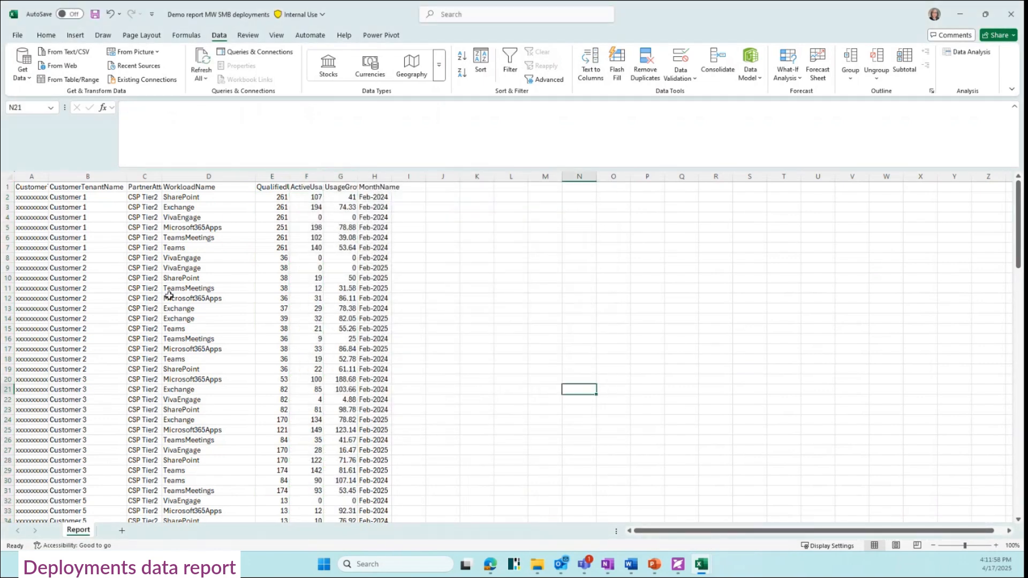
Sort columns A to H by CustomerTenantName, then by MonthName, then by WorkloadName, all from A to Z
drag(31, 177, 364, 182)
click(481, 63)
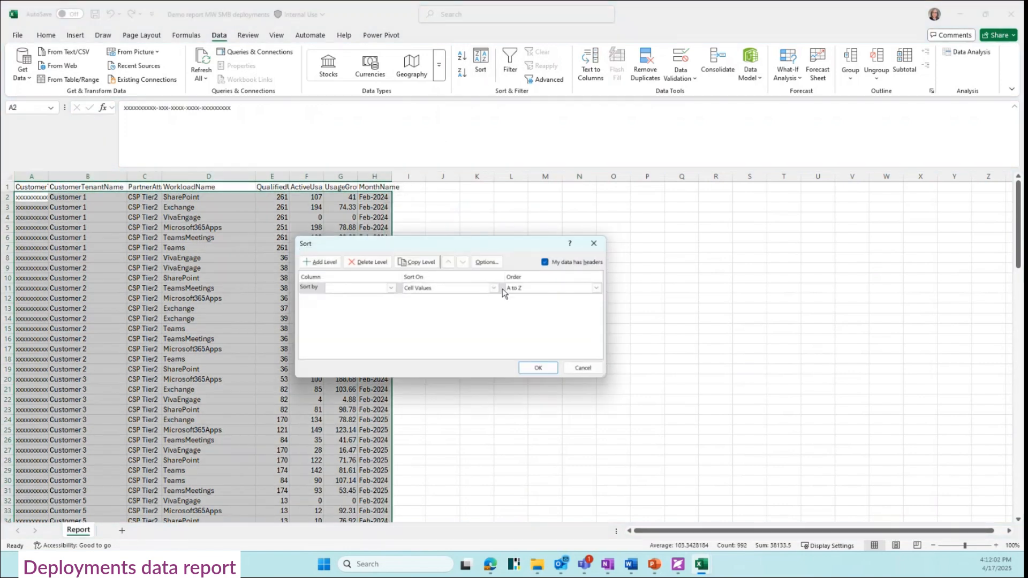
click(374, 294)
click(371, 304)
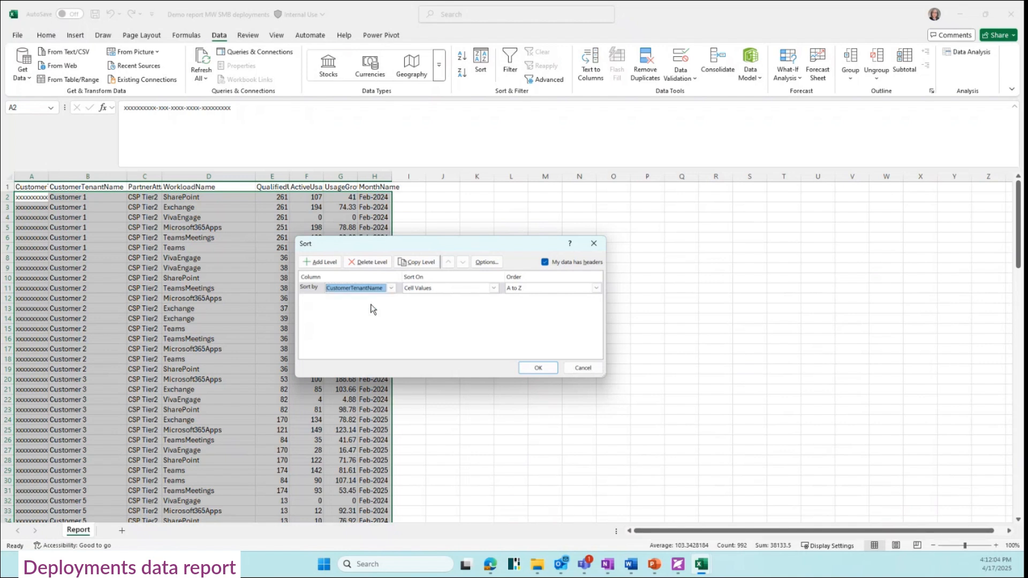
click(323, 262)
click(389, 300)
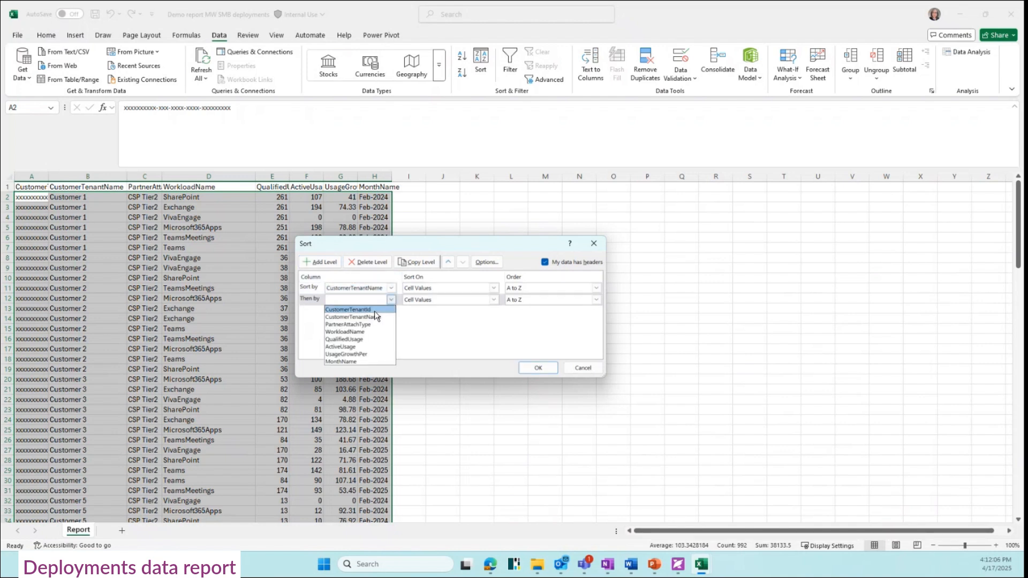
click(361, 359)
click(320, 262)
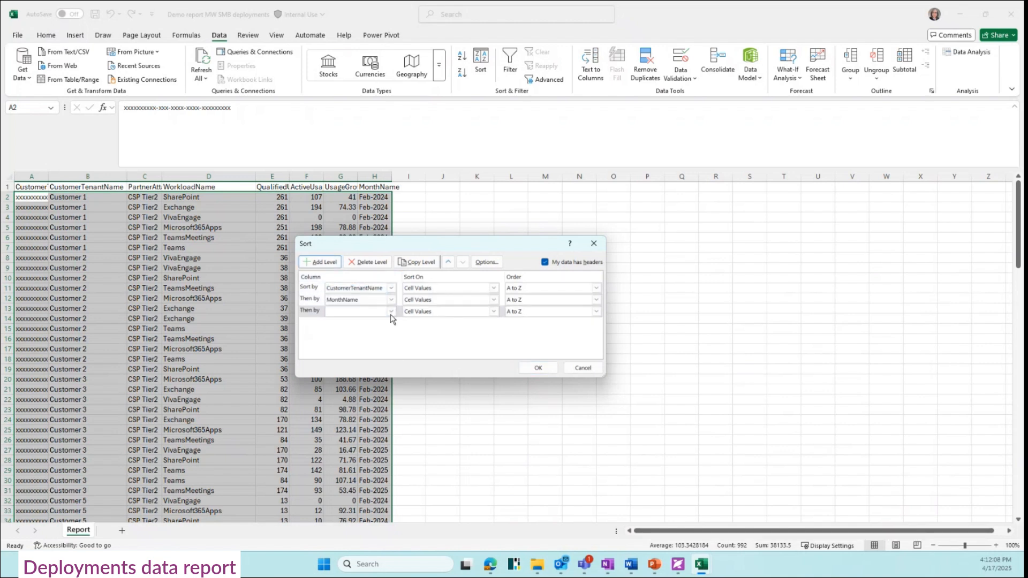
click(391, 313)
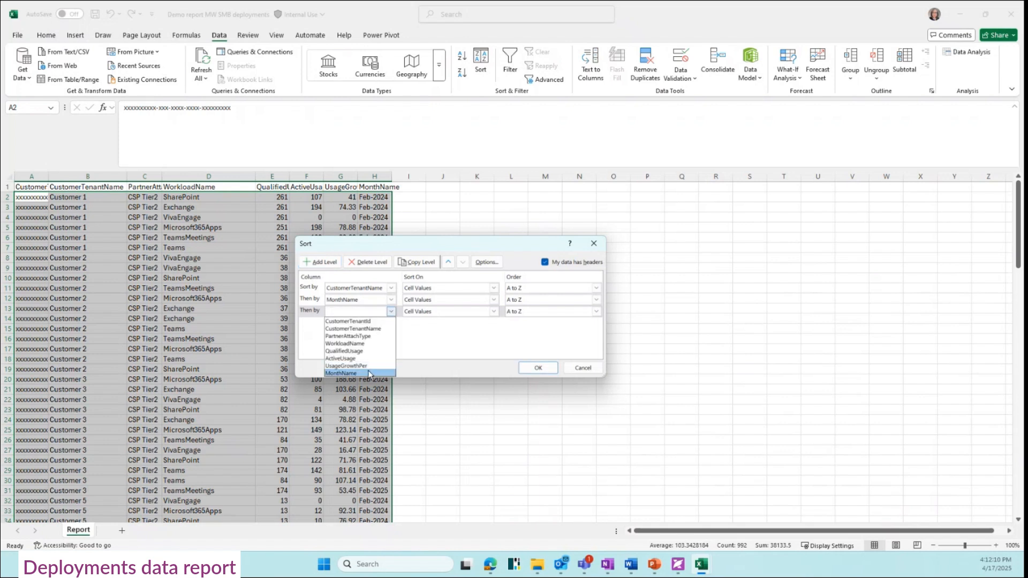
click(351, 344)
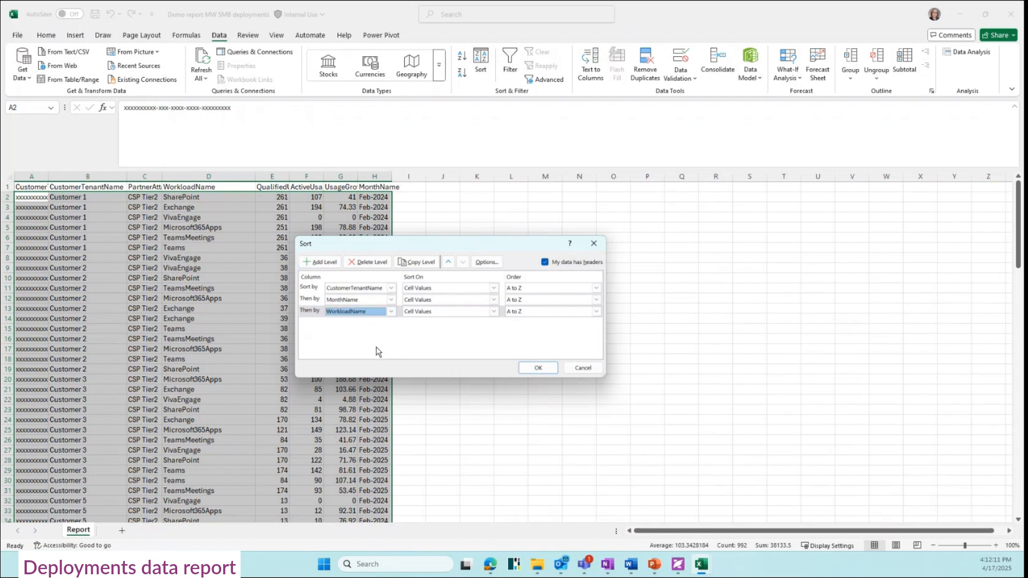
click(538, 368)
click(407, 336)
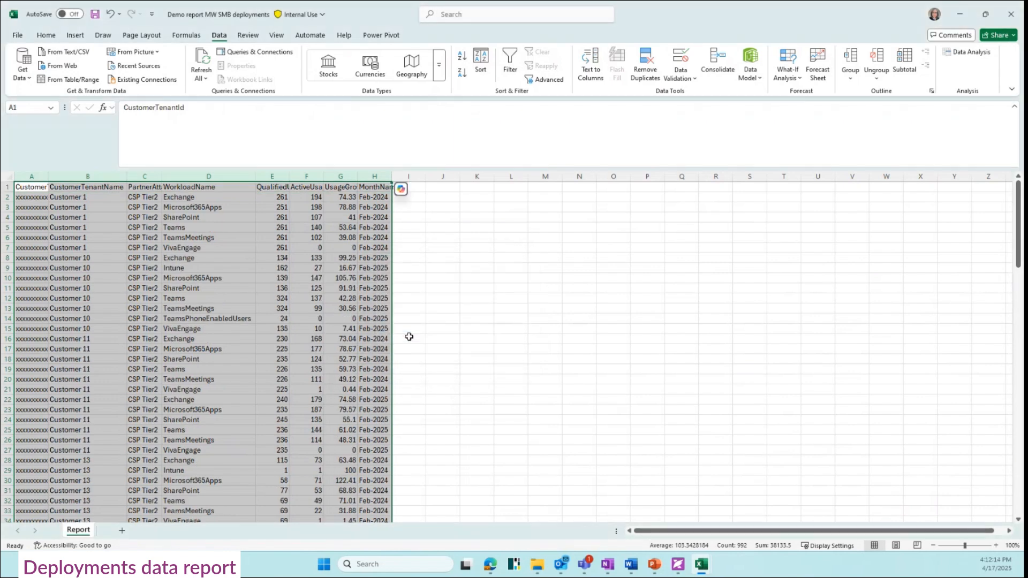
Create a PivotTable from the Report sheet range A1:H124 on a new worksheet
click(208, 297)
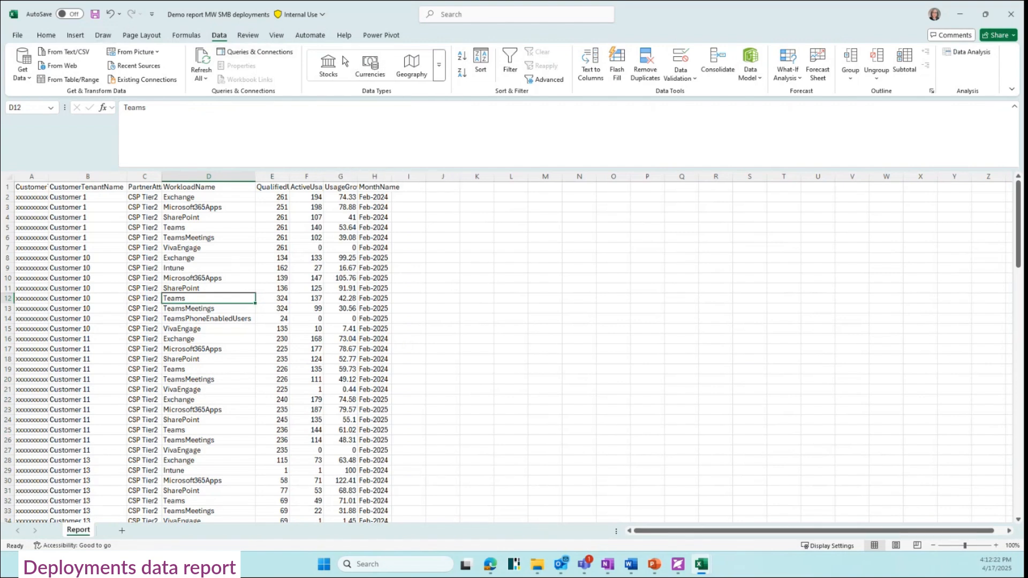
click(80, 36)
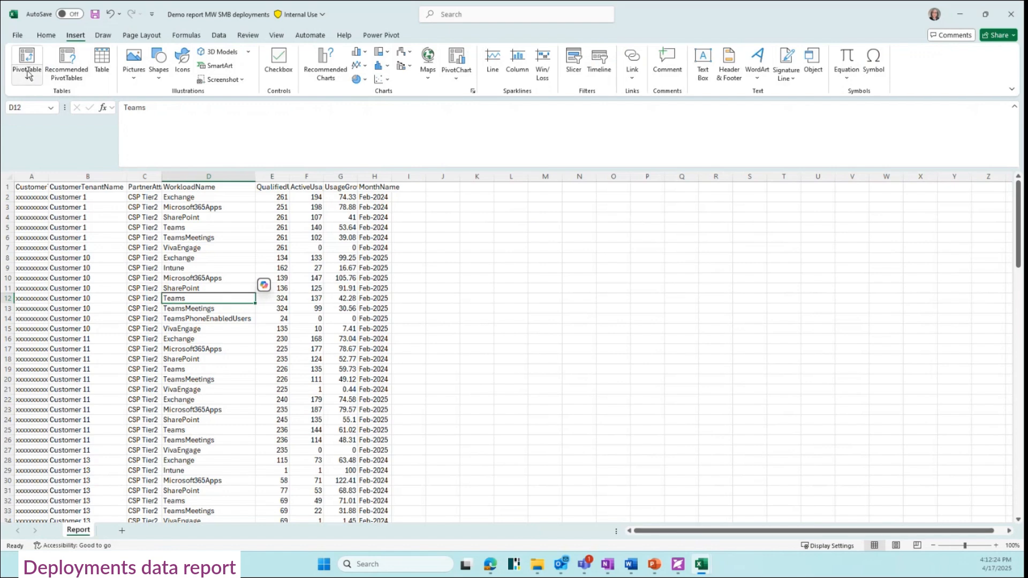
click(29, 74)
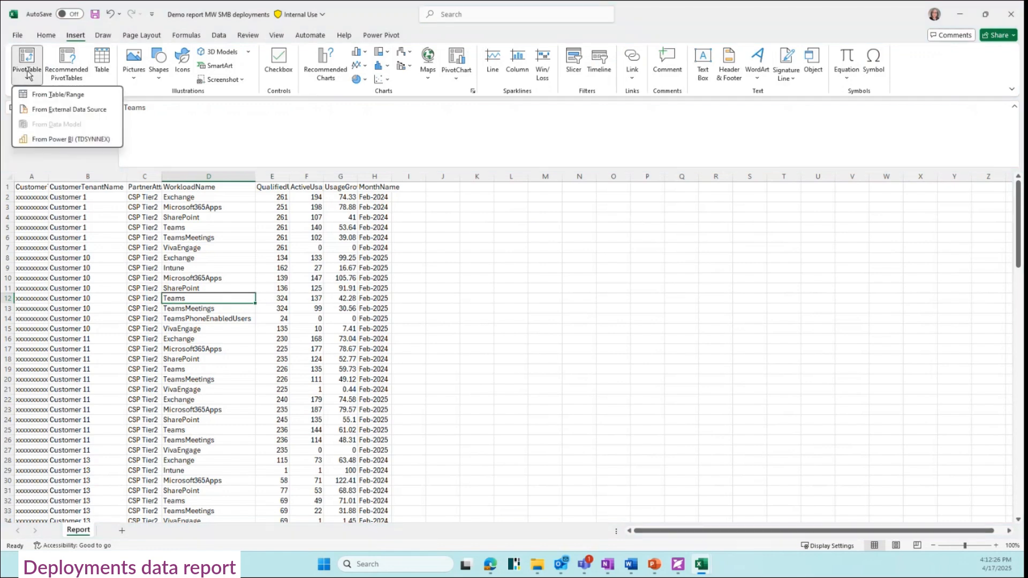
click(53, 94)
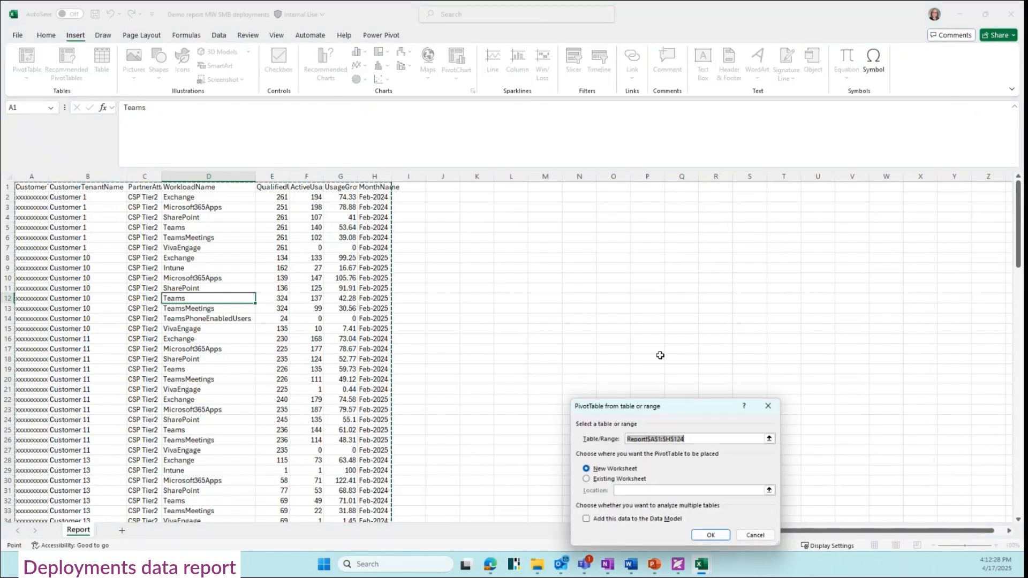
click(722, 534)
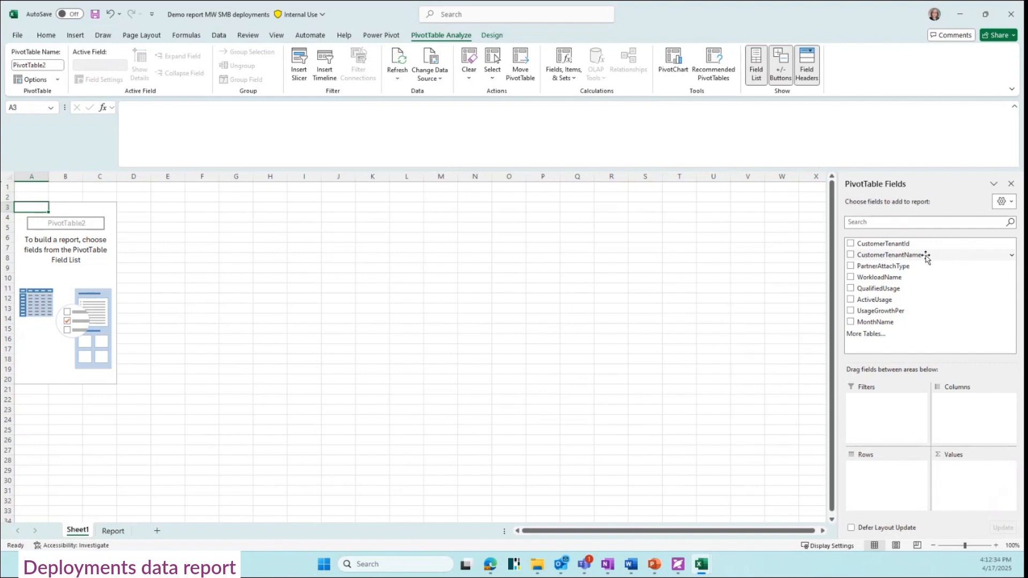
Build the PivotTable with CustomerTenantName as rows, MonthName as columns and the sum of UsageGrowthPer as values
drag(926, 257, 903, 470)
drag(904, 322, 967, 409)
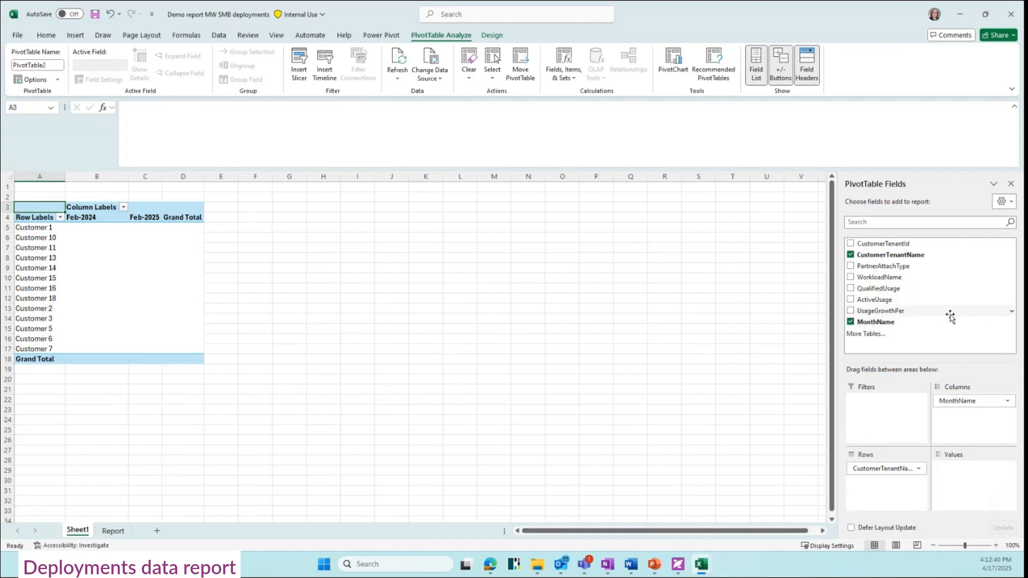
drag(913, 315, 987, 480)
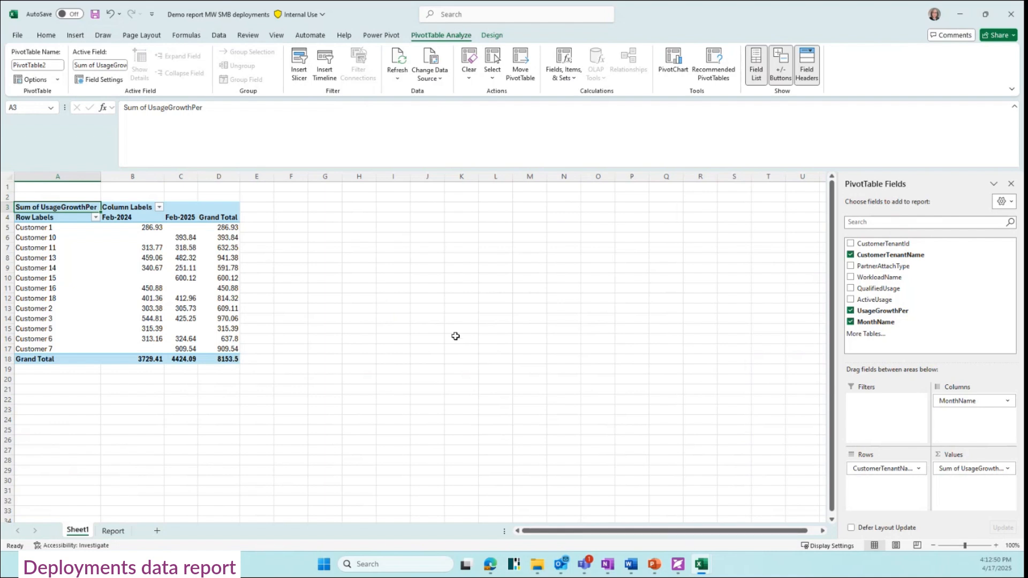
Count the customers in the Feb-2024 and Feb-2025 pivot columns and enter 10 in B20 and 10 in C20
drag(141, 228, 143, 354)
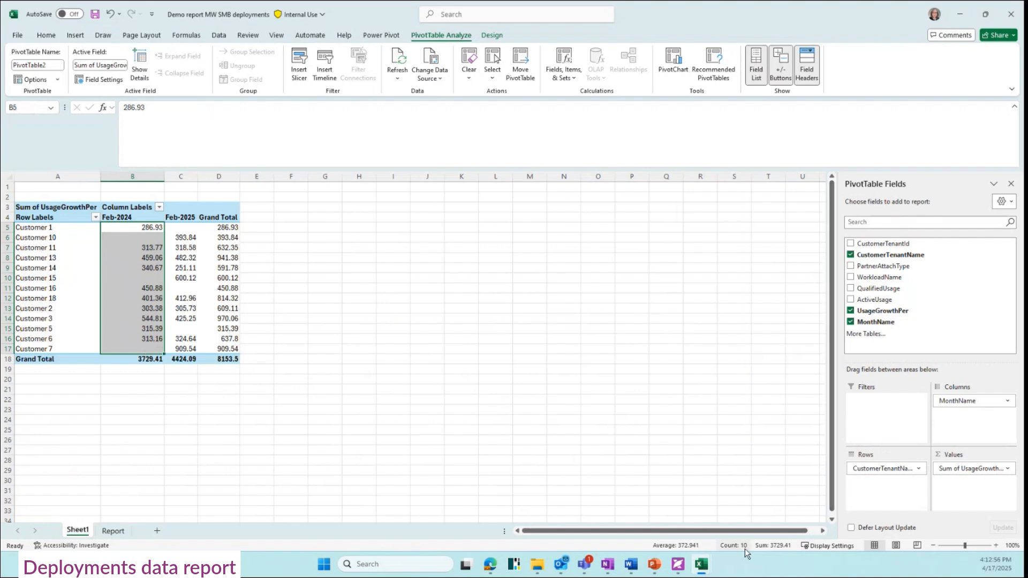
click(139, 380)
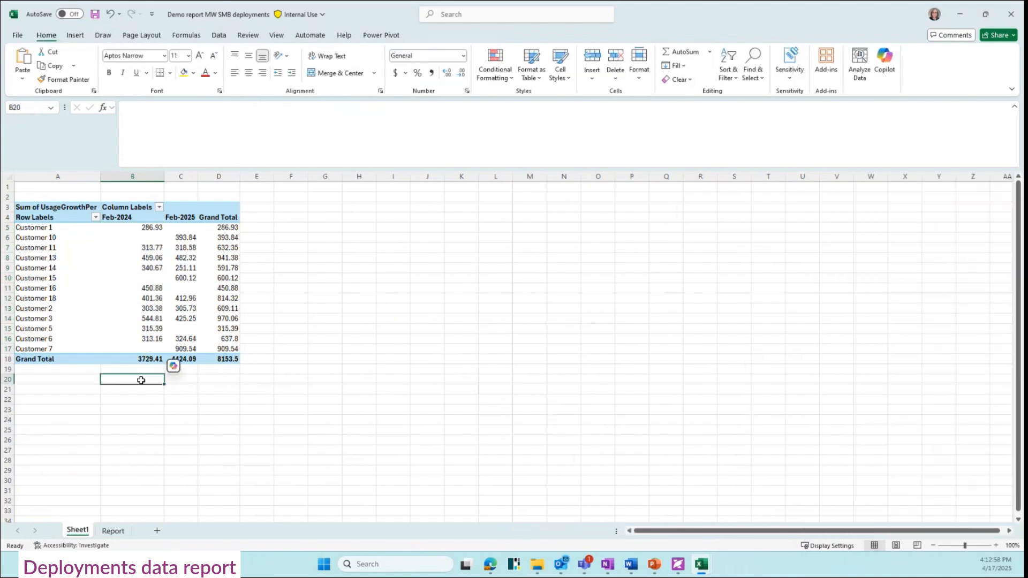
text(10)
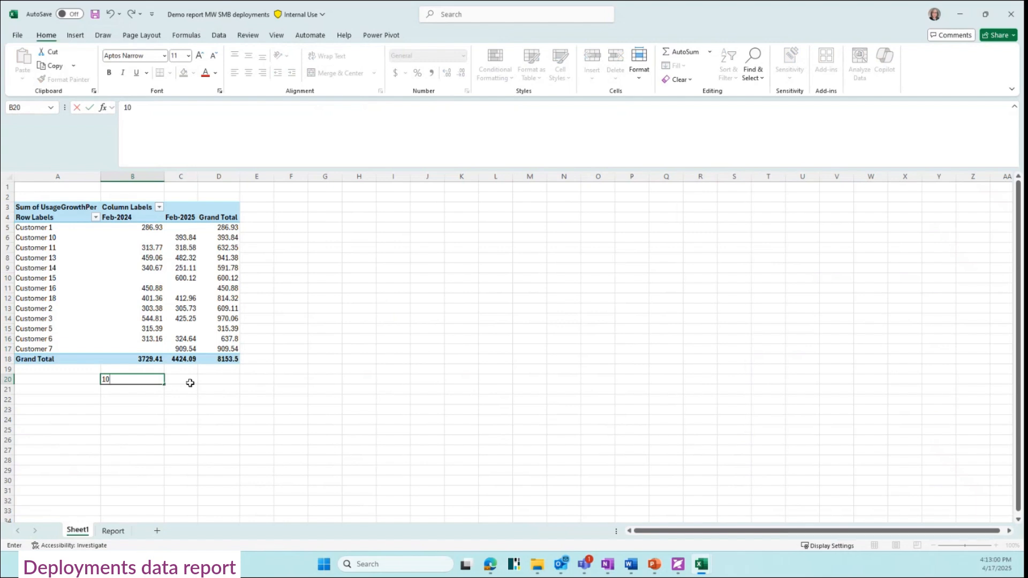
drag(185, 229, 184, 348)
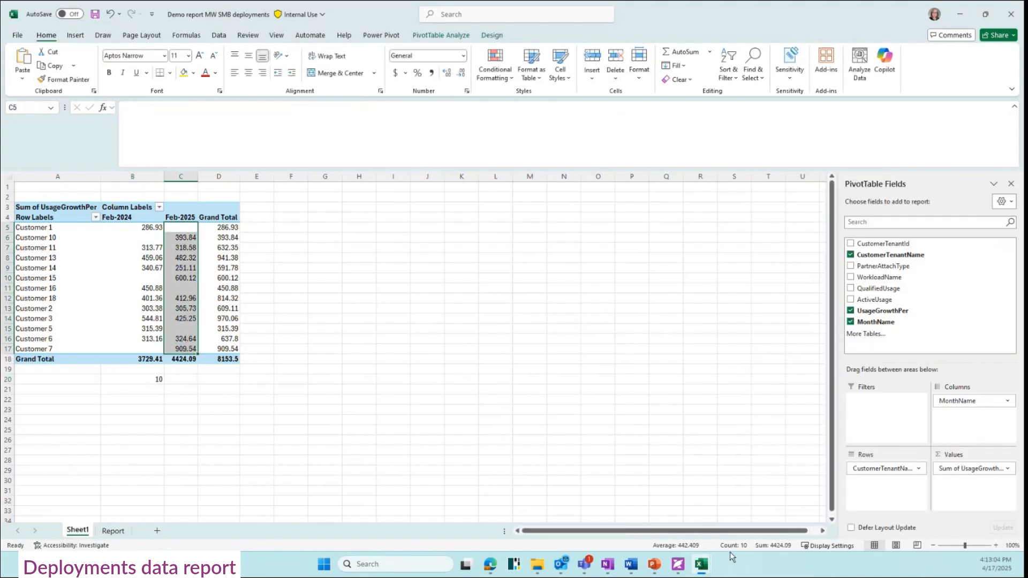
click(187, 388)
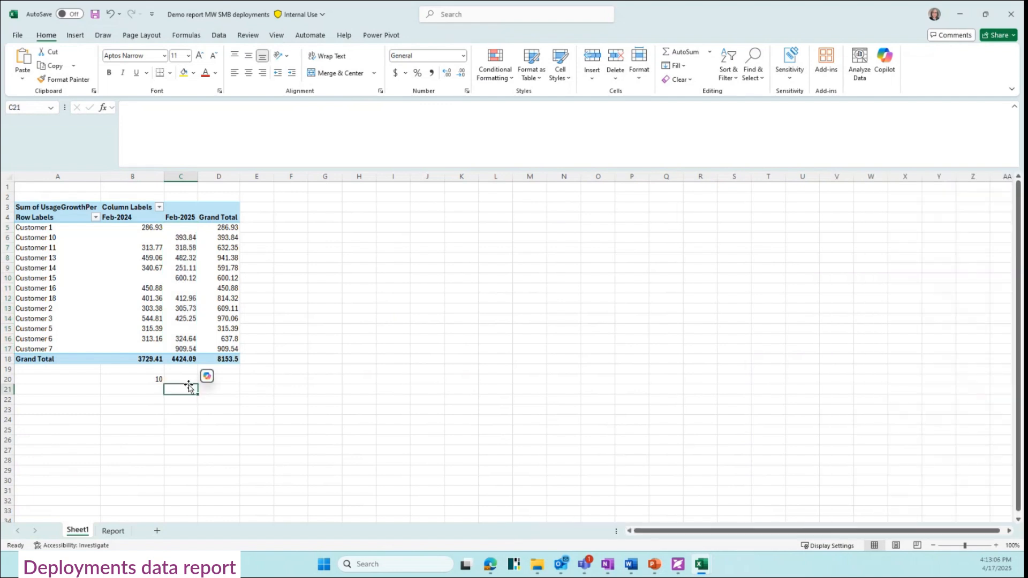
click(187, 378)
text(10)
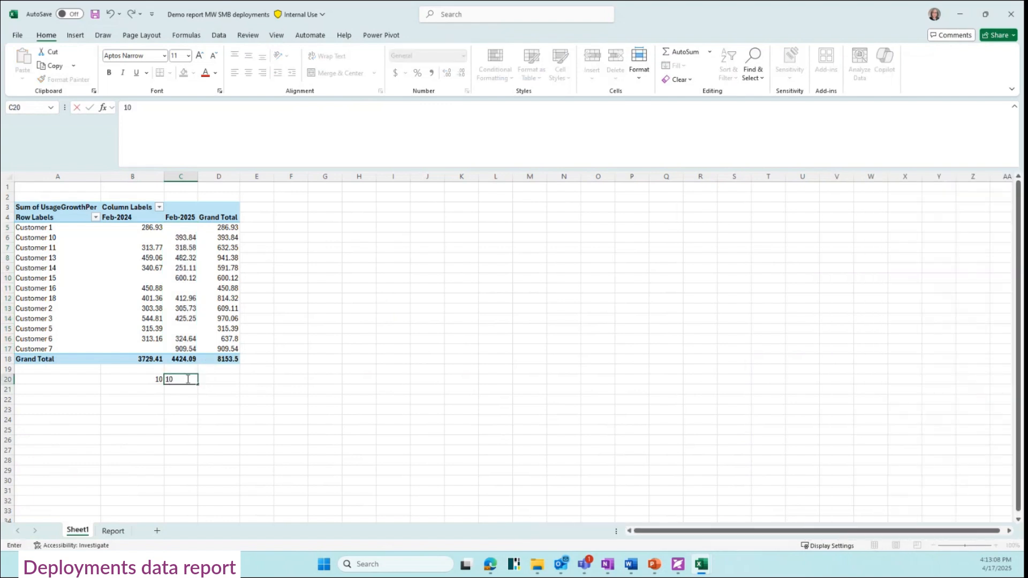
key(Tab)
Enter a formula in D20 that subtracts C20 from B20
text(=)
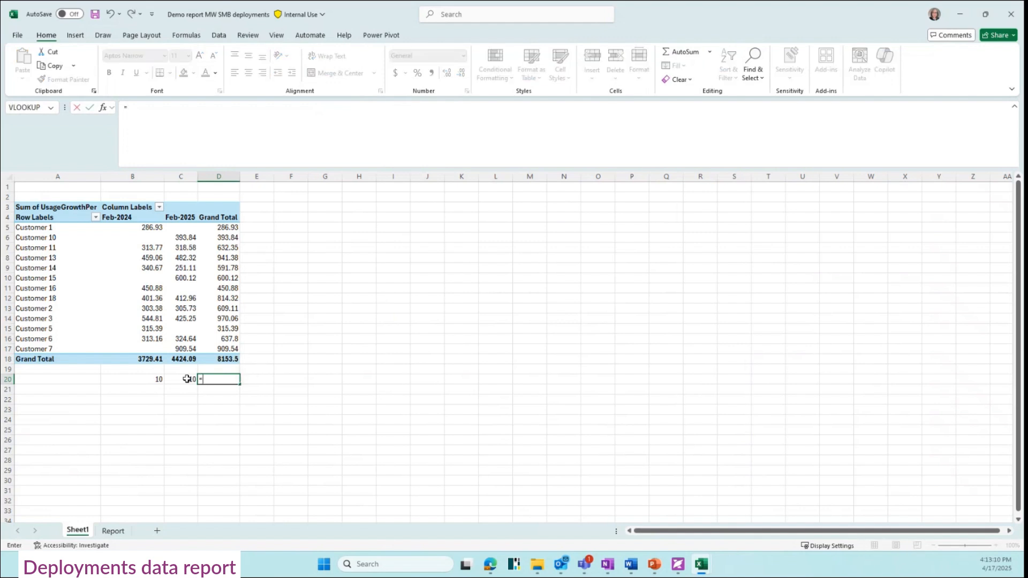
click(149, 378)
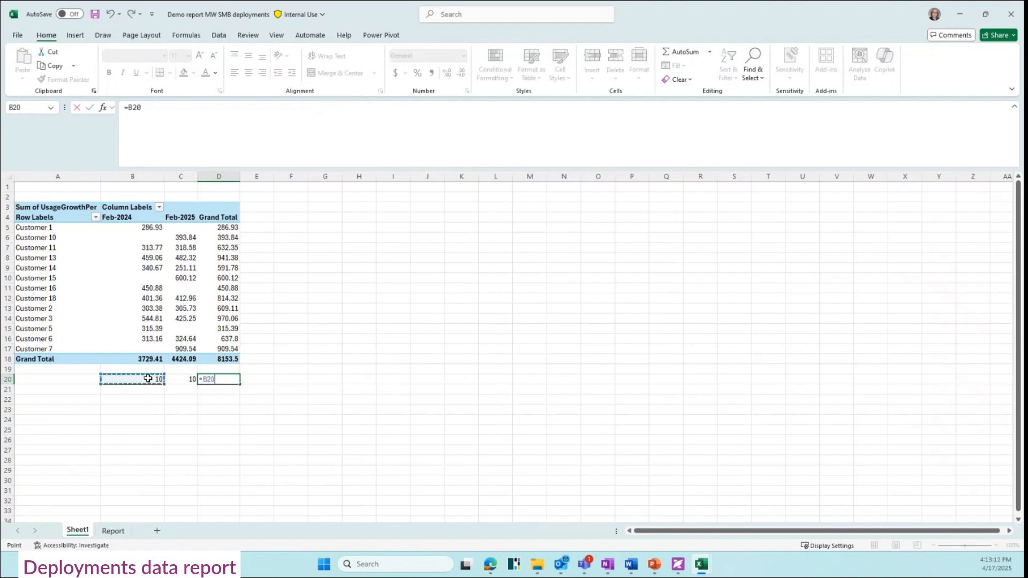
text(-)
click(179, 378)
key(Return)
click(318, 402)
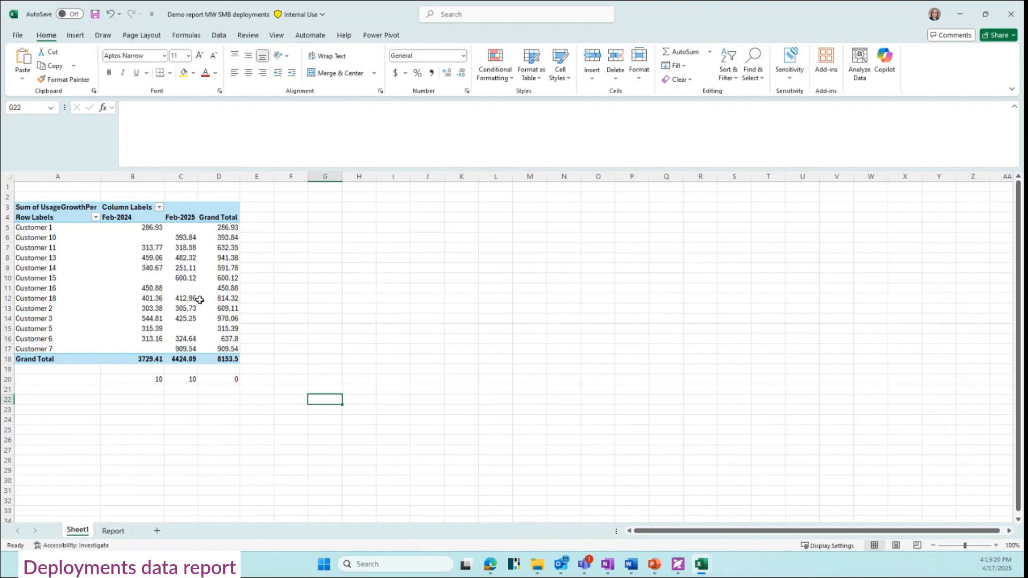
Change the font colour of the Customer 1 row in the deployments PivotTable to red
click(28, 227)
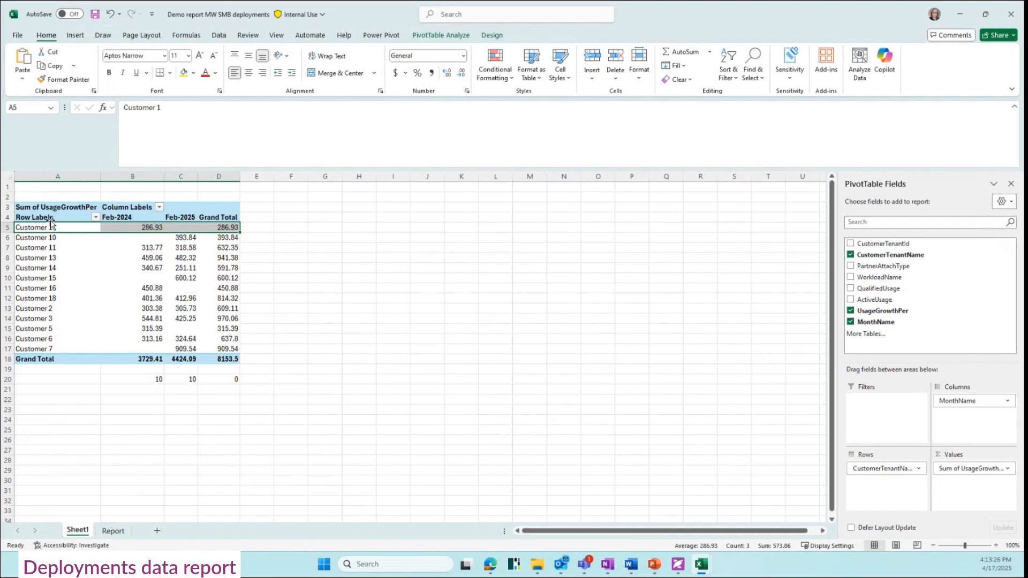
mouse_move(134, 229)
click(212, 73)
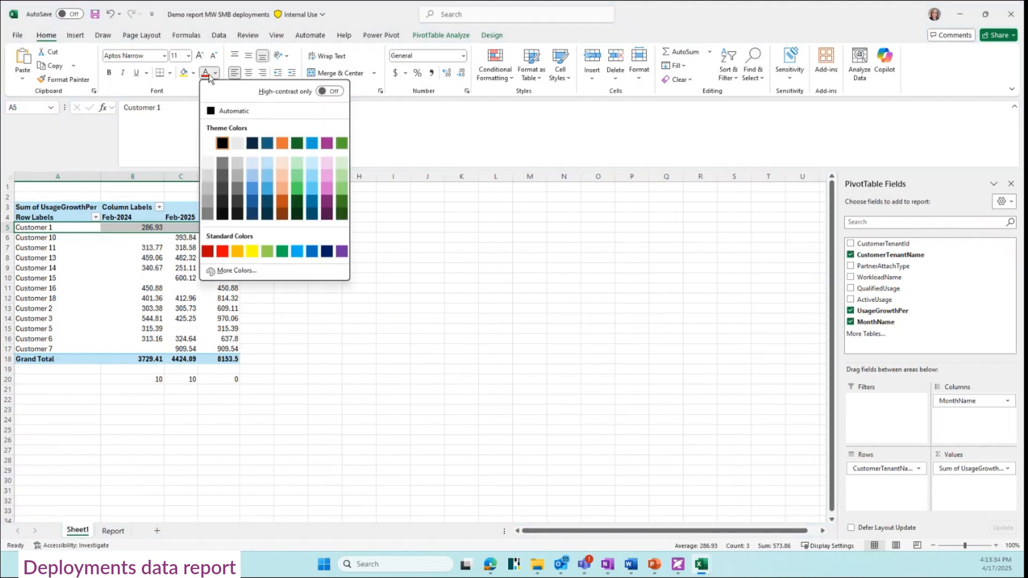
click(221, 250)
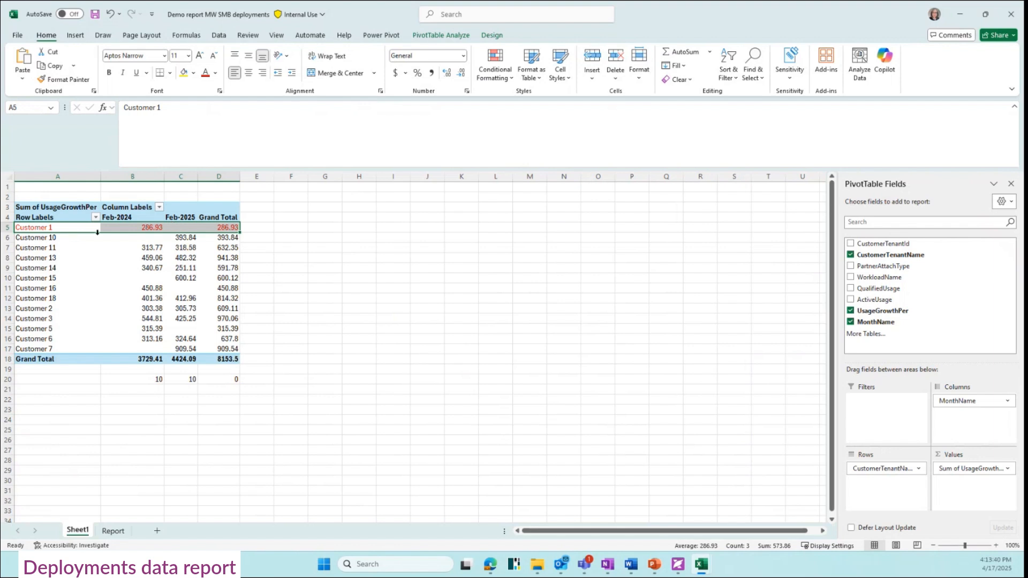
Set the font colour of the Customer 7, Customer 15 and Customer 10 rows to green
click(8, 348)
click(206, 75)
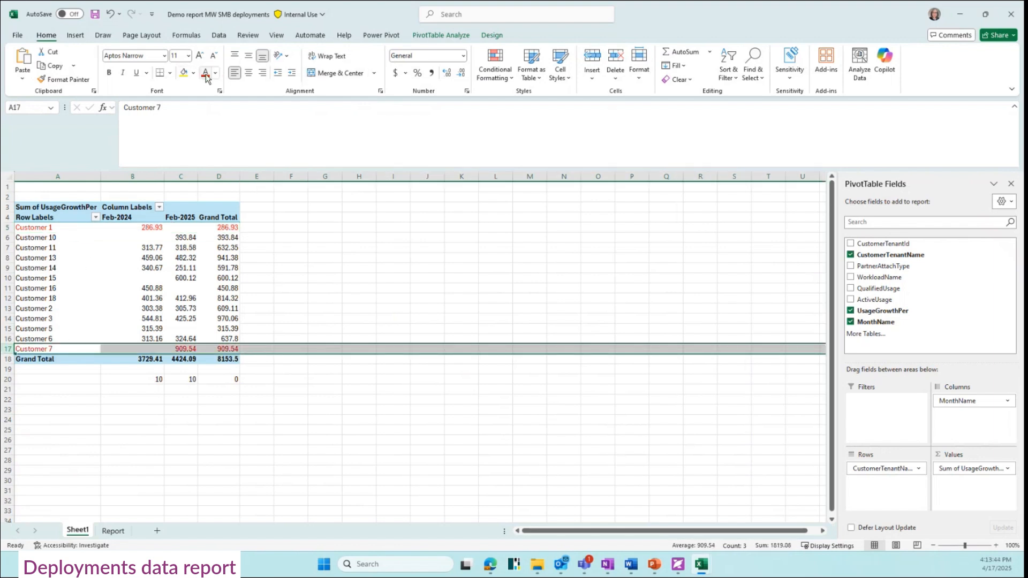
key(ctrl+z)
click(218, 75)
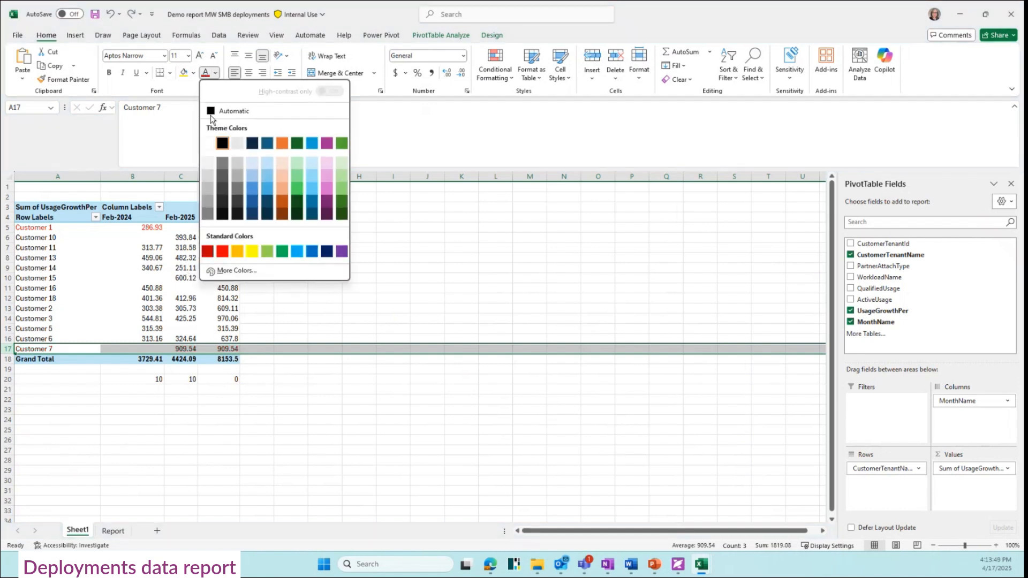
click(278, 251)
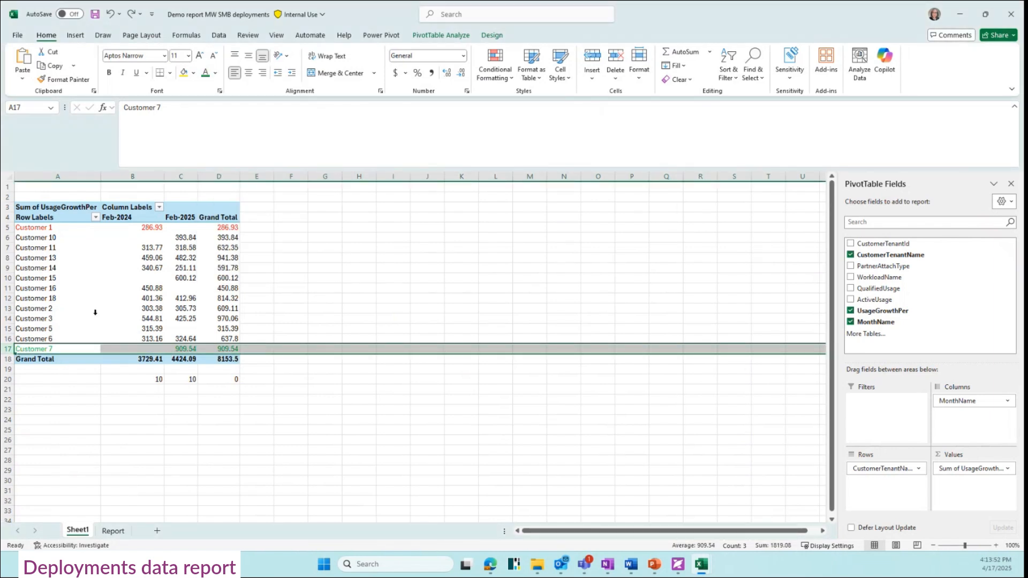
click(26, 277)
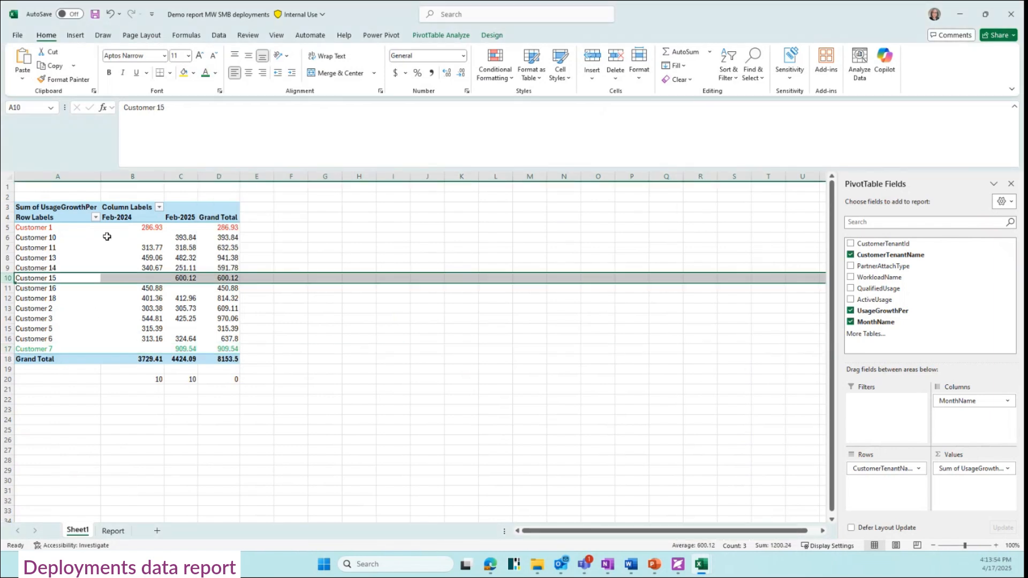
click(18, 239)
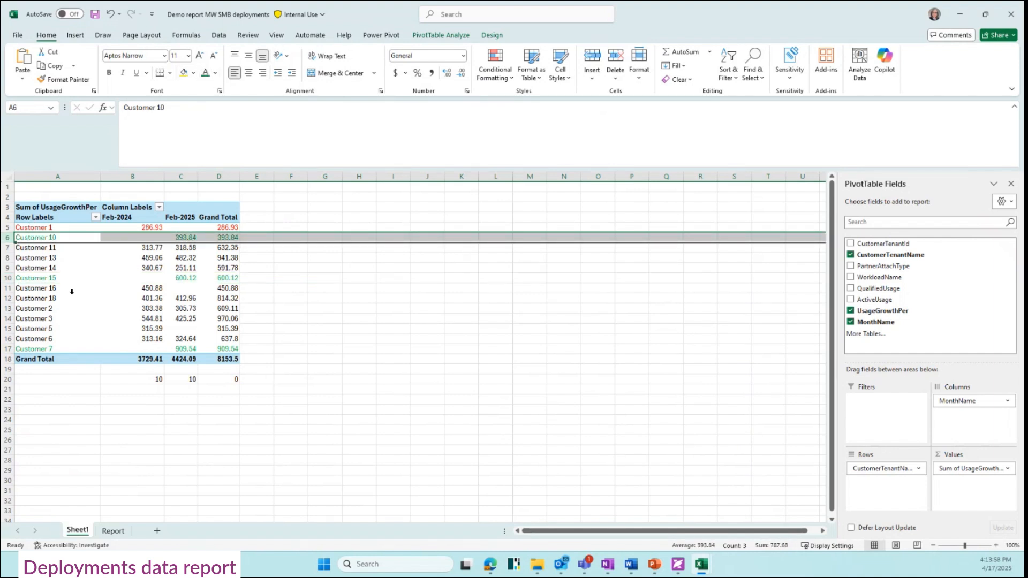
Set the font colour of the Customer 16 and Customer 5 rows to red
click(7, 287)
click(216, 73)
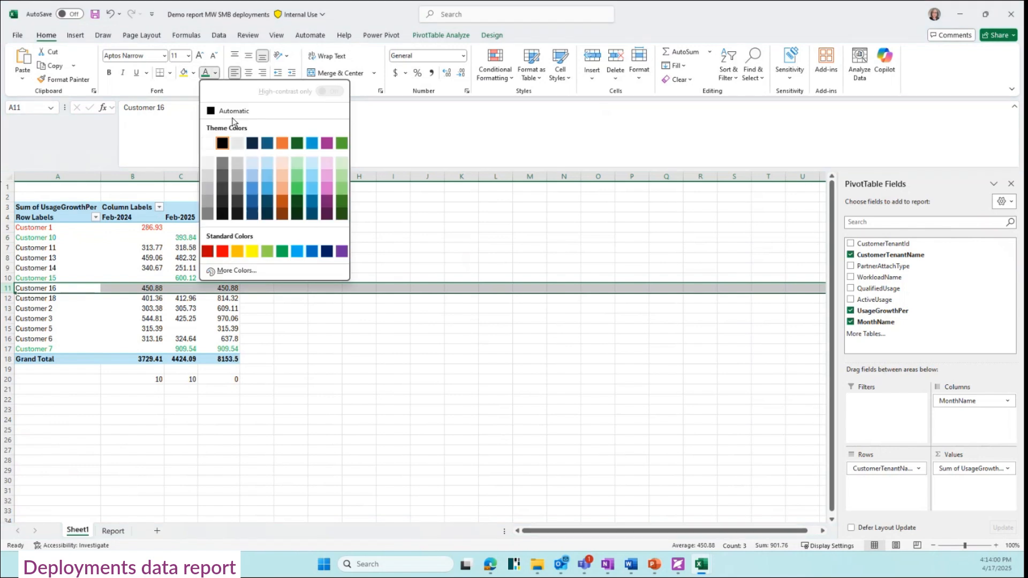
click(222, 251)
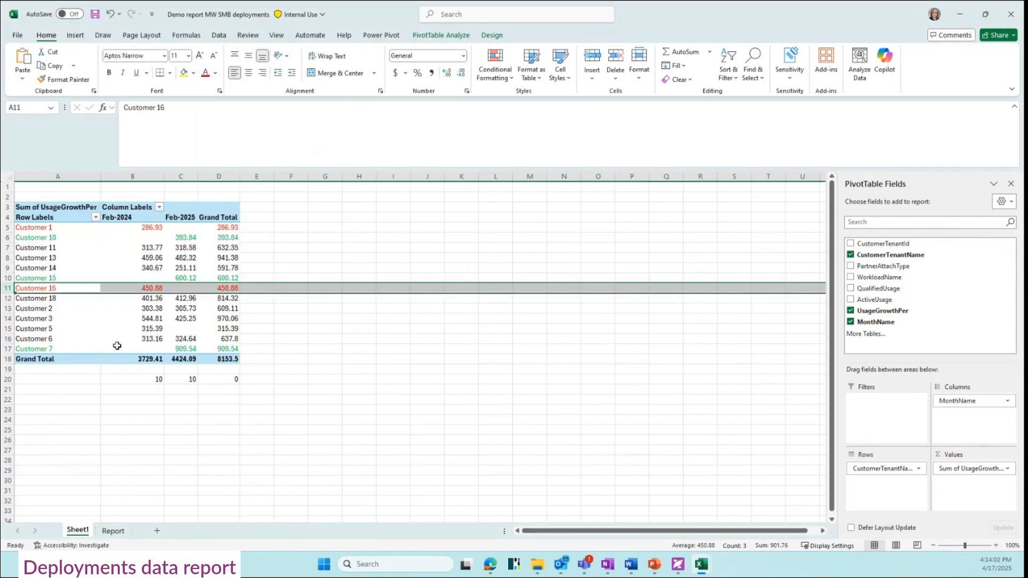
click(10, 327)
click(205, 73)
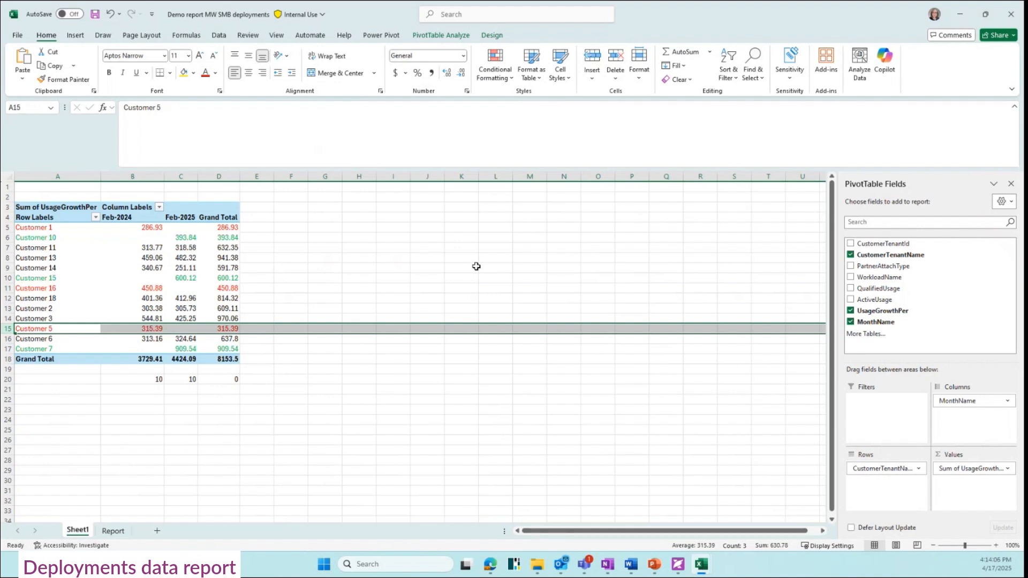
click(477, 266)
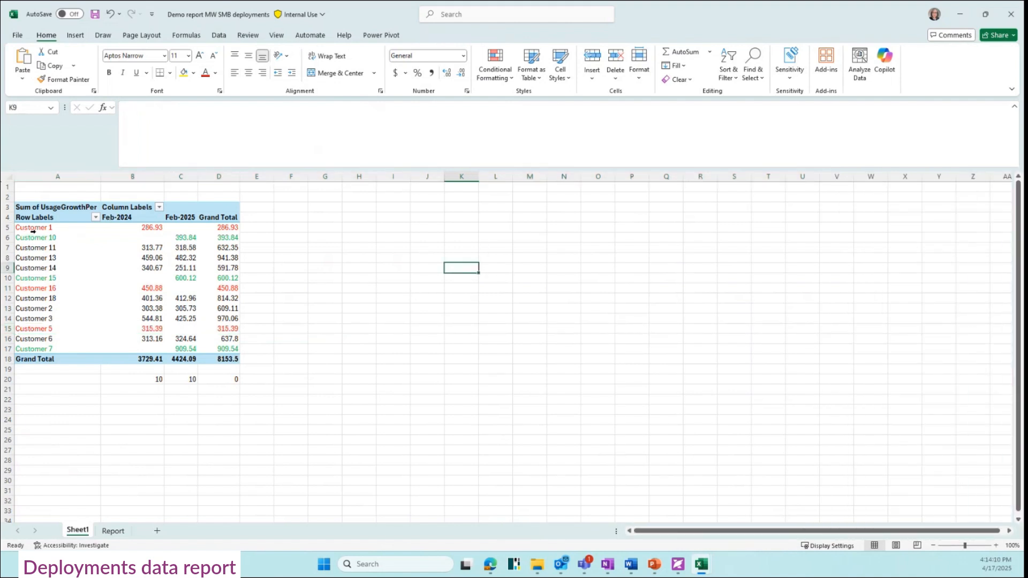
scroll(33, 287, down, 1)
click(37, 315)
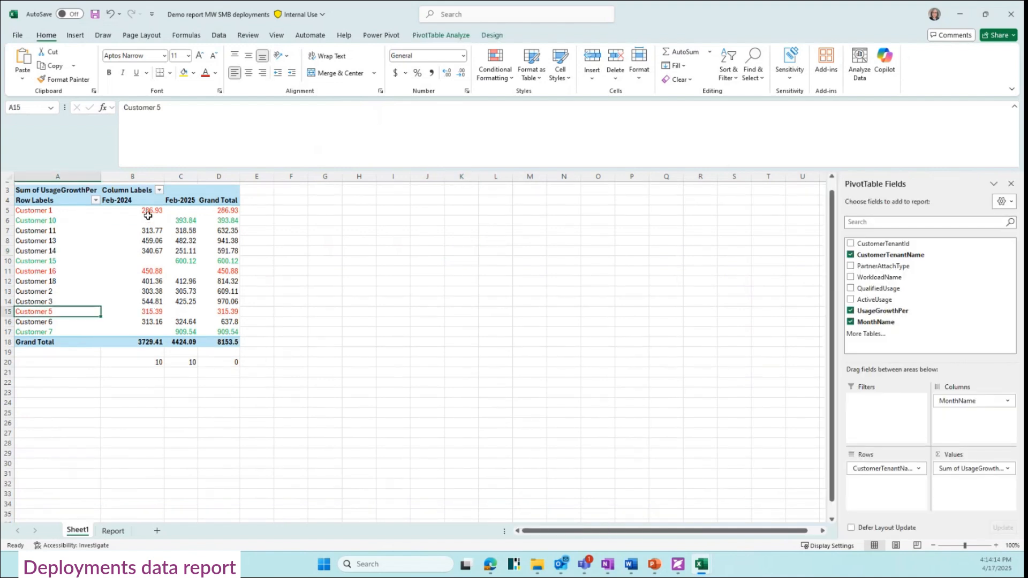
click(143, 401)
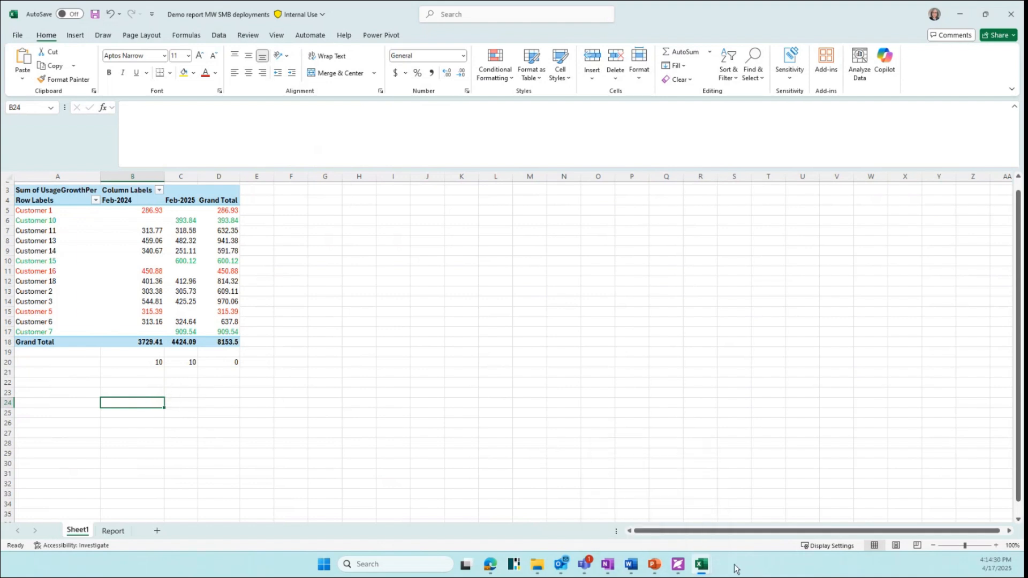
Bring up the net customer adds workbook and place the deployments workbook in a smaller window beside its PivotTable for comparison
mouse_move(708, 569)
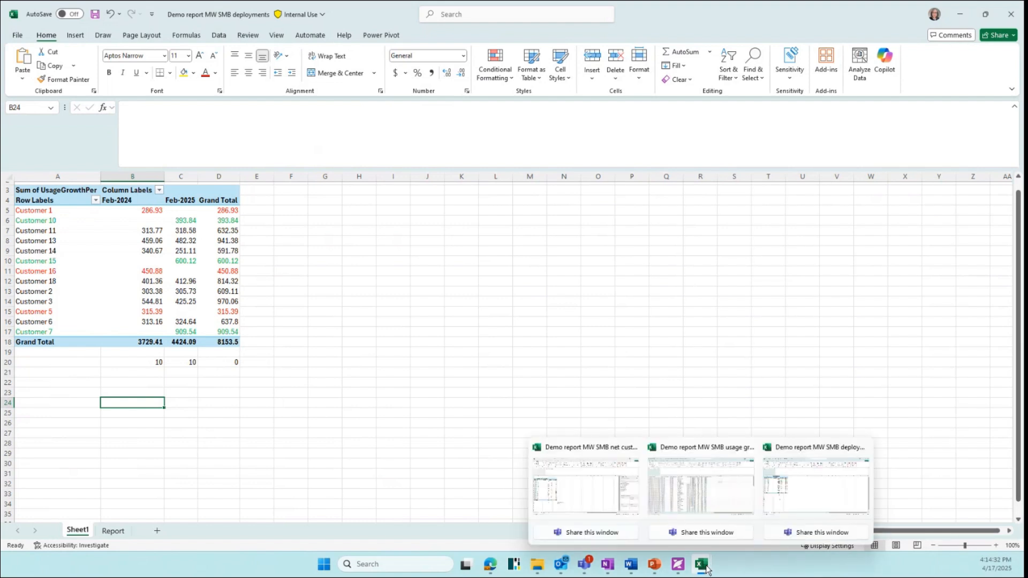
click(558, 477)
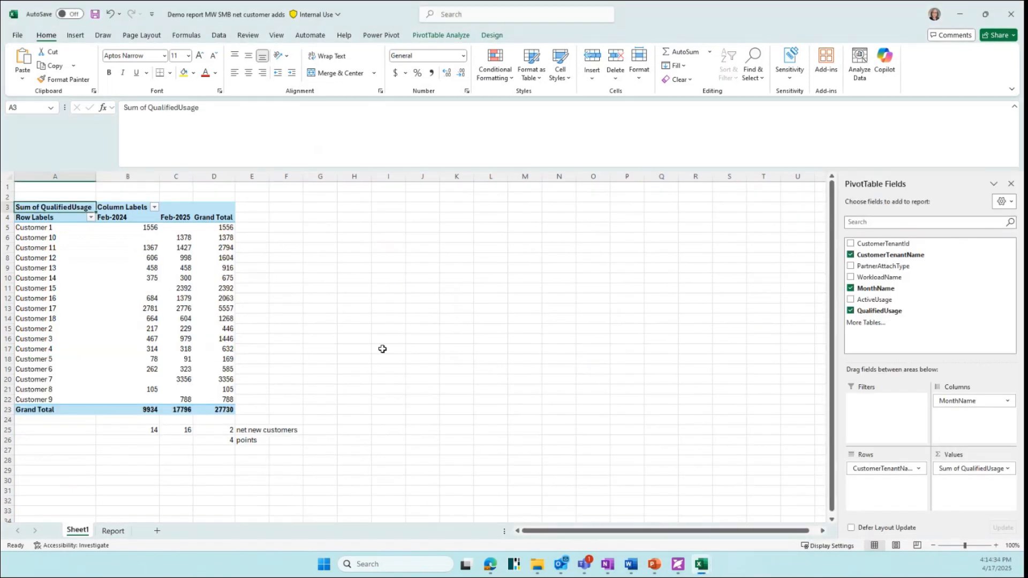
mouse_move(659, 559)
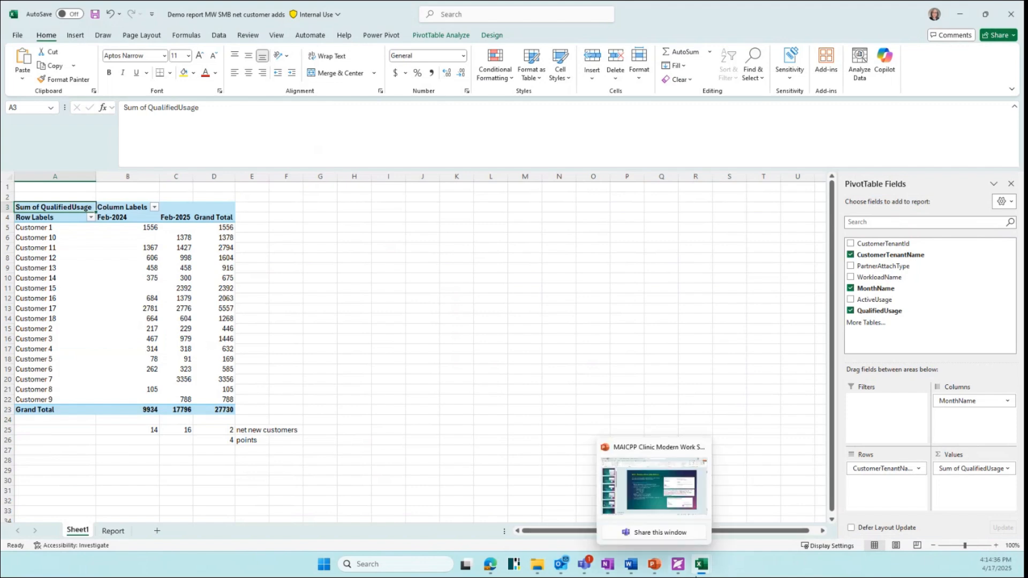
mouse_move(703, 565)
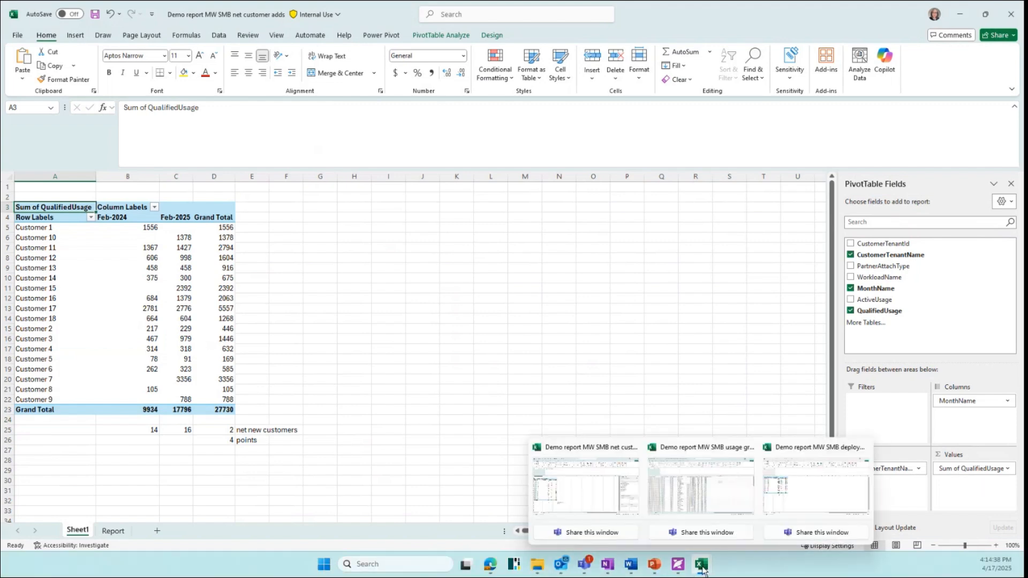
click(814, 484)
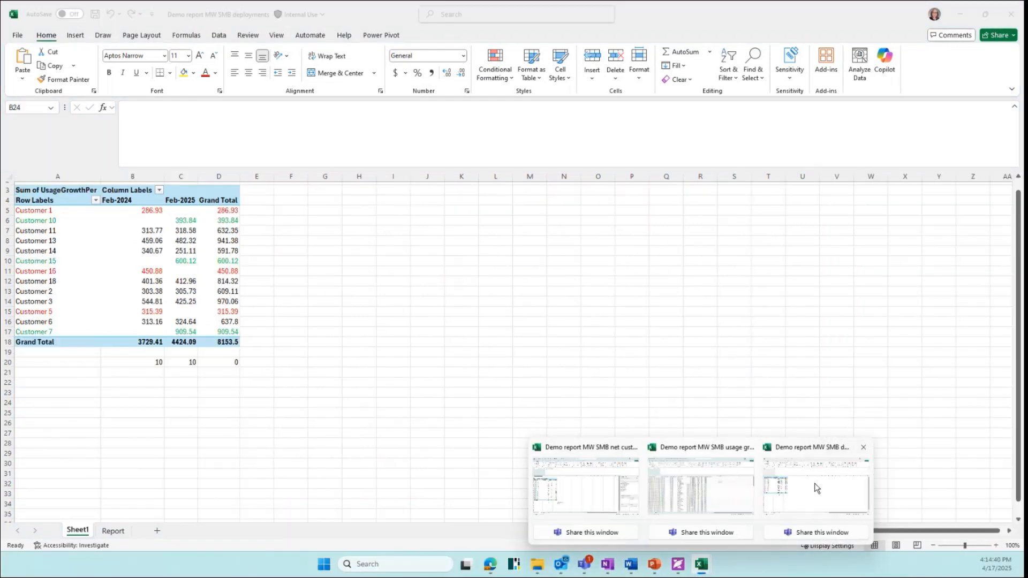
click(985, 14)
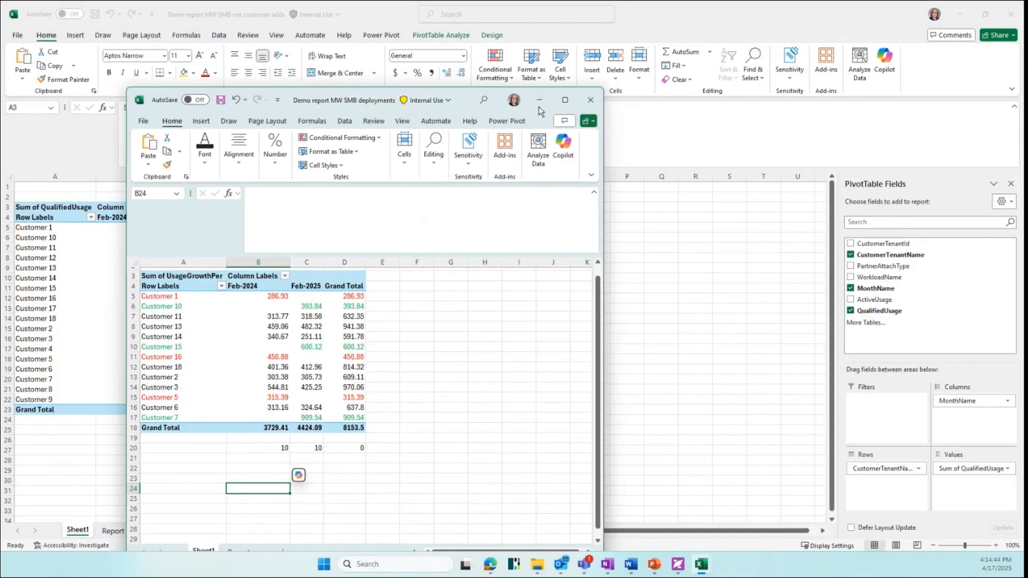
drag(537, 118, 753, 85)
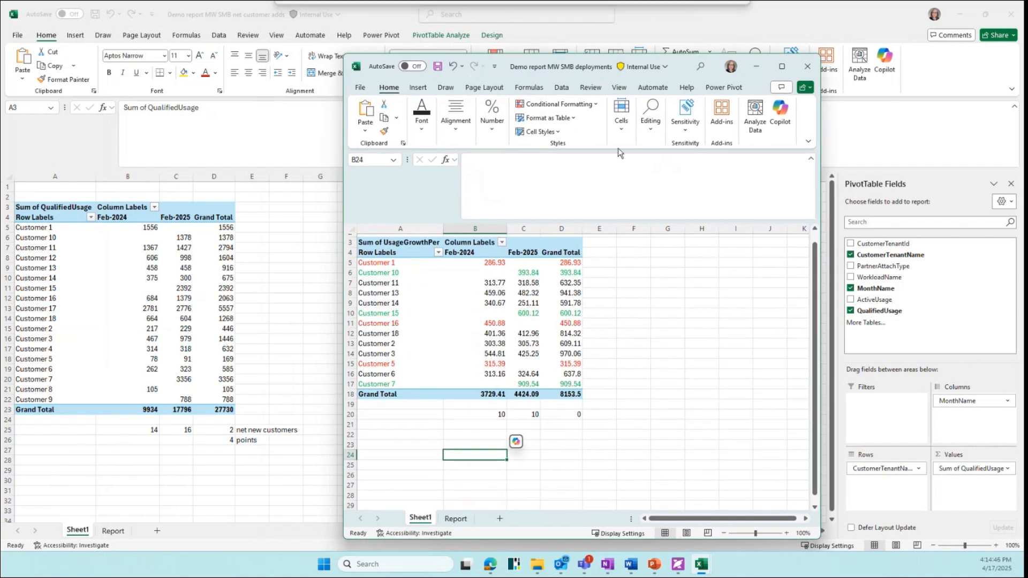
In the net customer adds workbook, set the font colour of the Customer 1 and Customer 8 rows to red
click(60, 231)
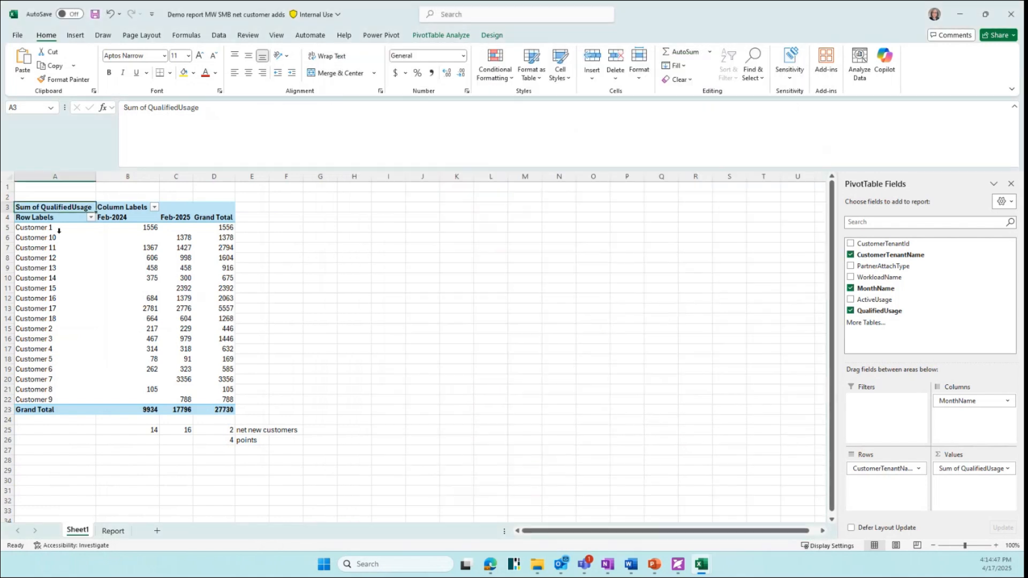
click(12, 228)
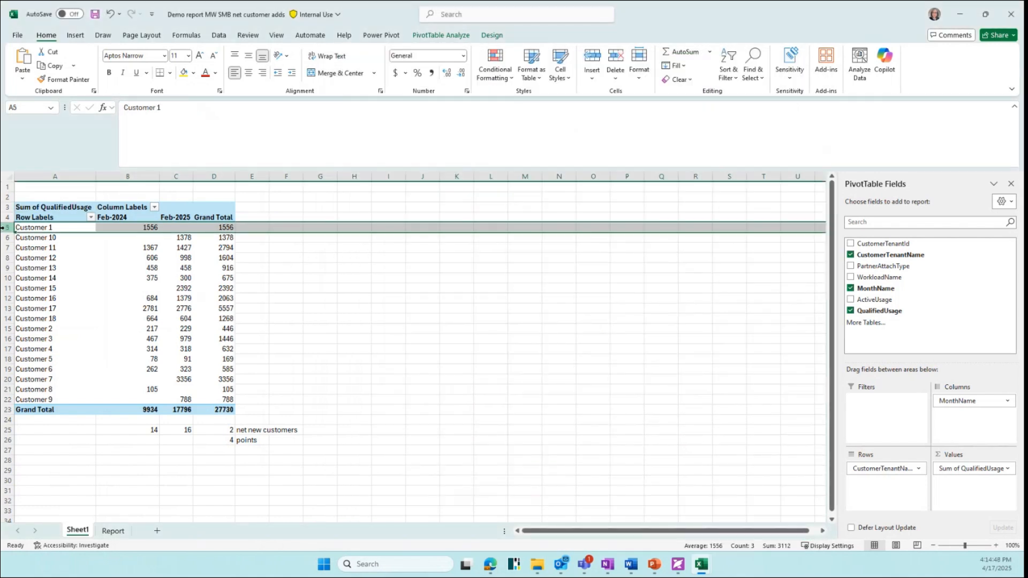
click(217, 74)
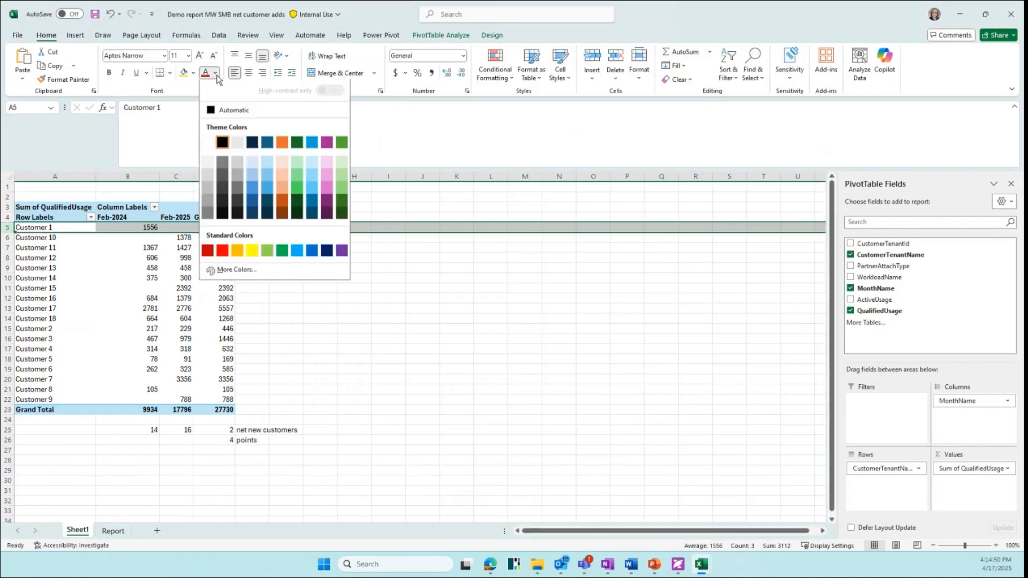
click(223, 252)
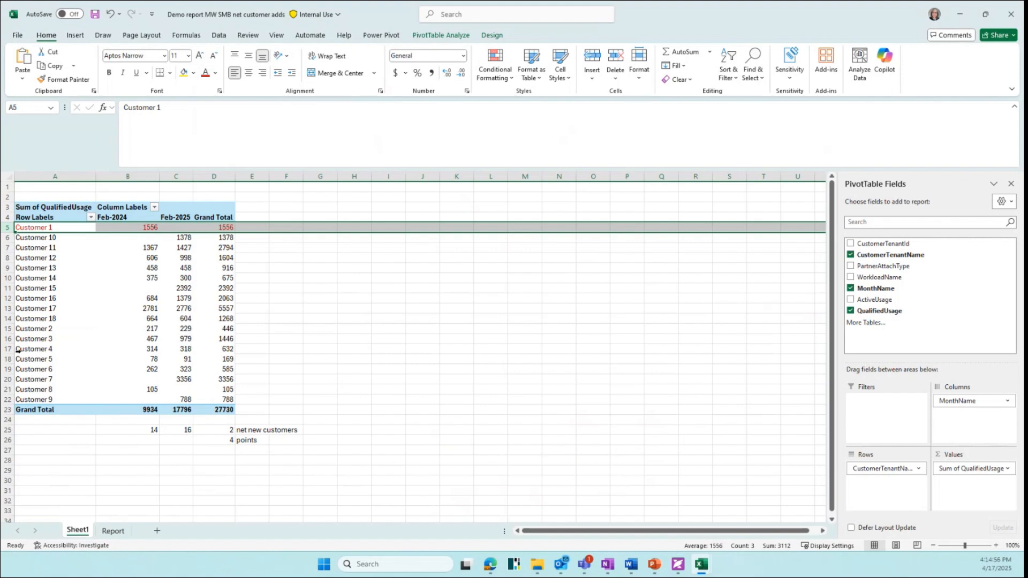
click(8, 389)
click(205, 74)
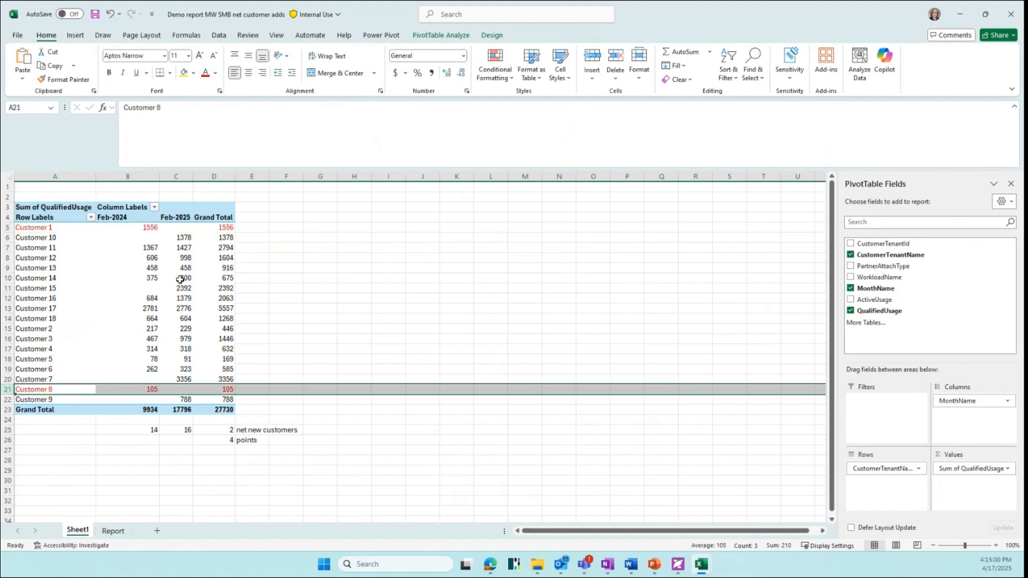
Set the font colour of the Customer 10 row to green, dismissing the calendar reminder
click(6, 237)
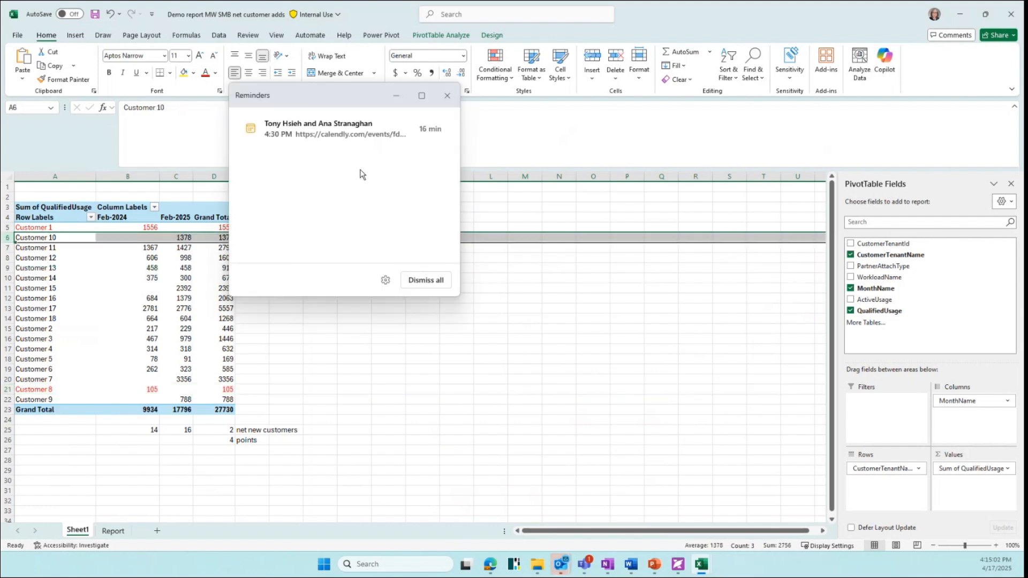
click(429, 280)
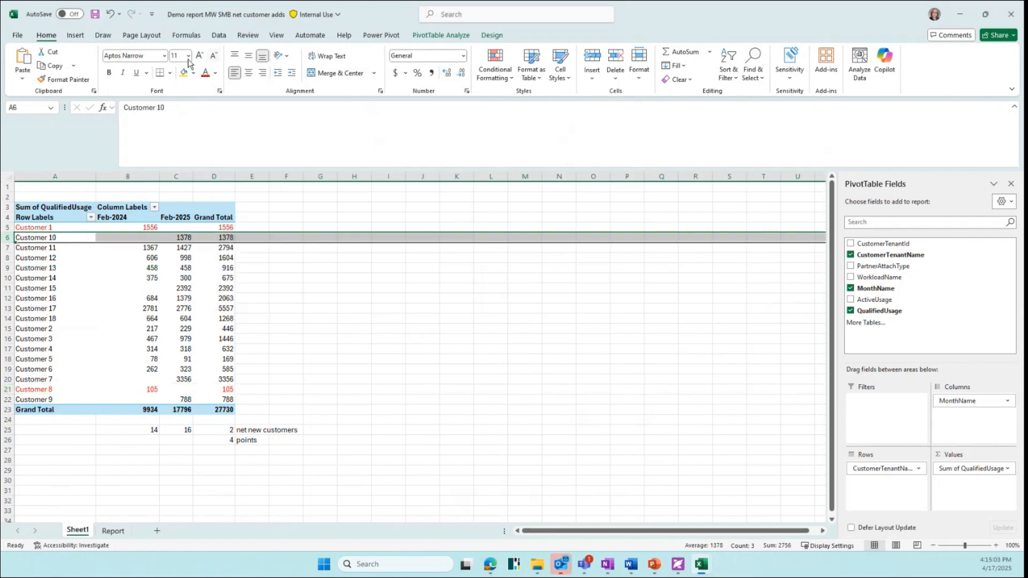
click(215, 74)
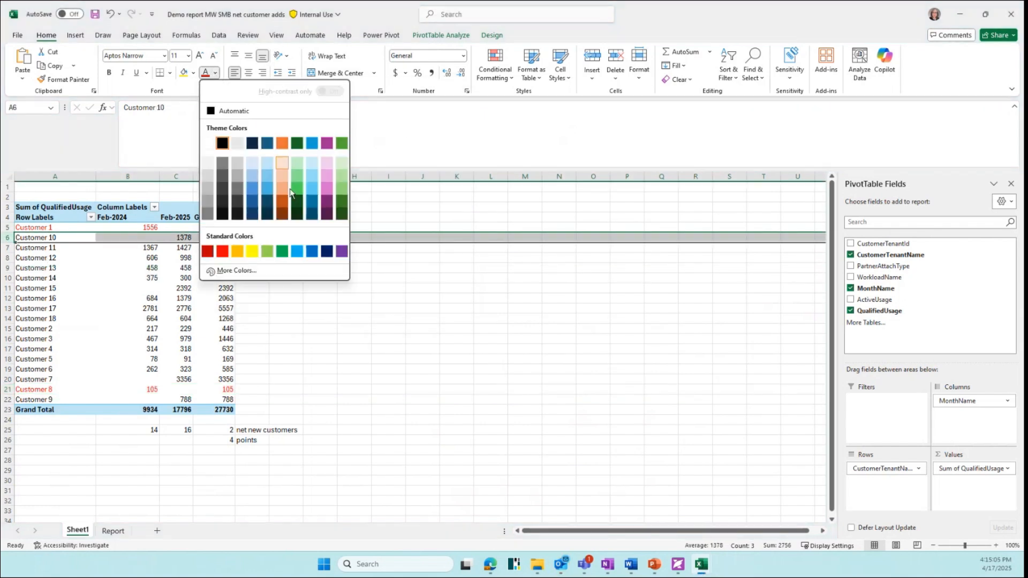
click(282, 252)
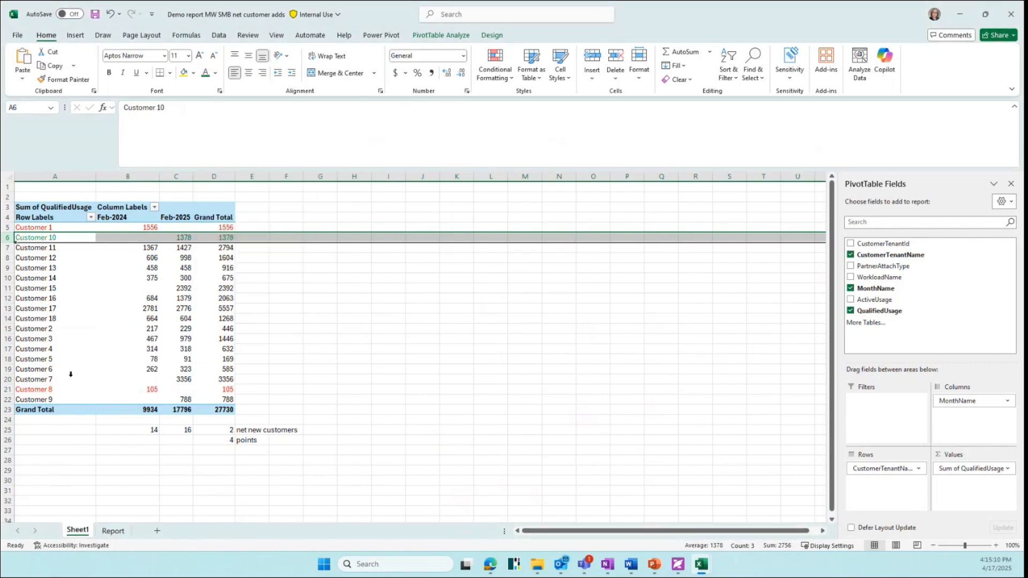
Set the font colour of the Customer 7, Customer 15 and Customer 9 rows to green
click(16, 379)
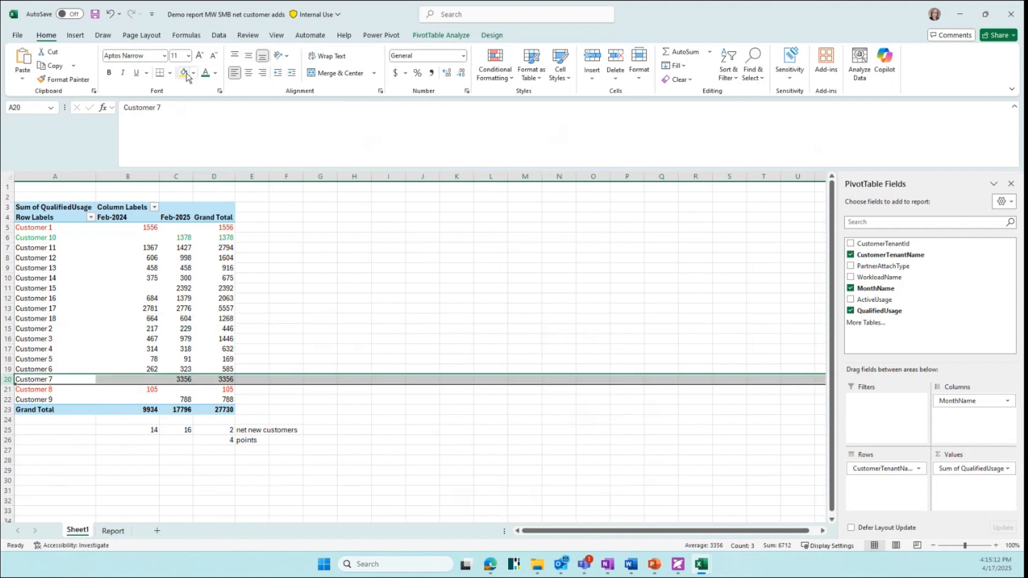
click(206, 73)
click(57, 288)
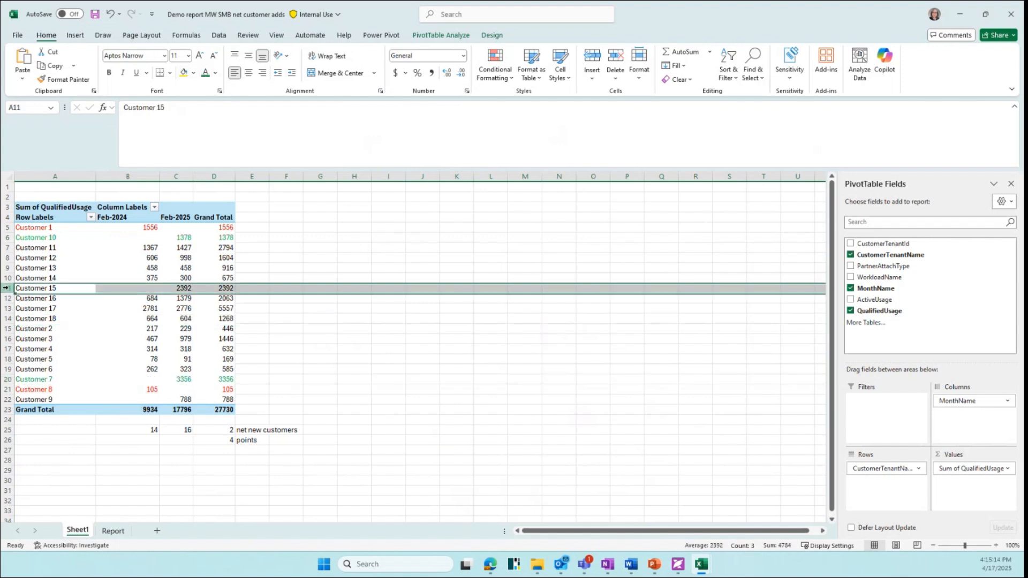
click(205, 73)
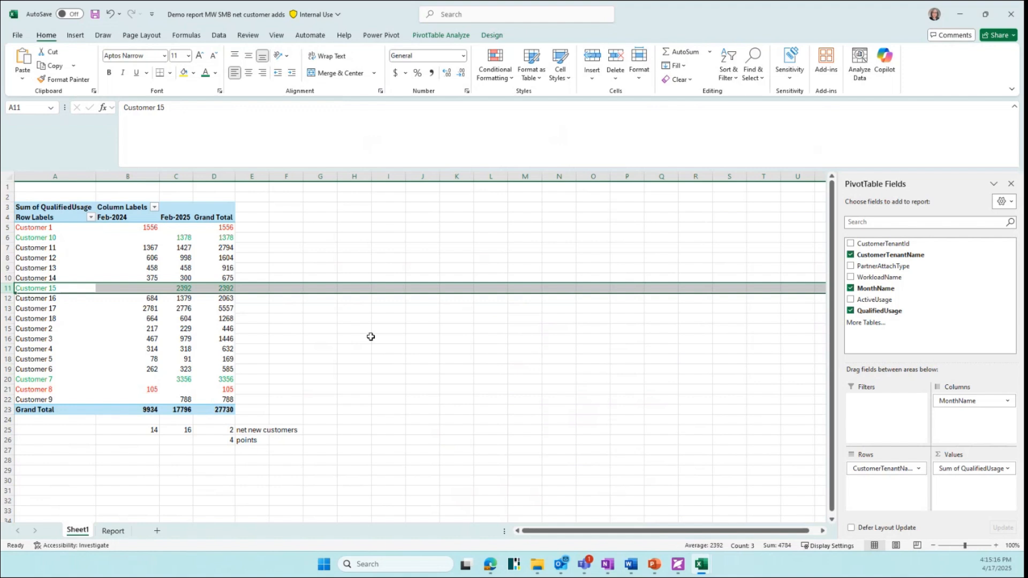
click(10, 399)
click(205, 73)
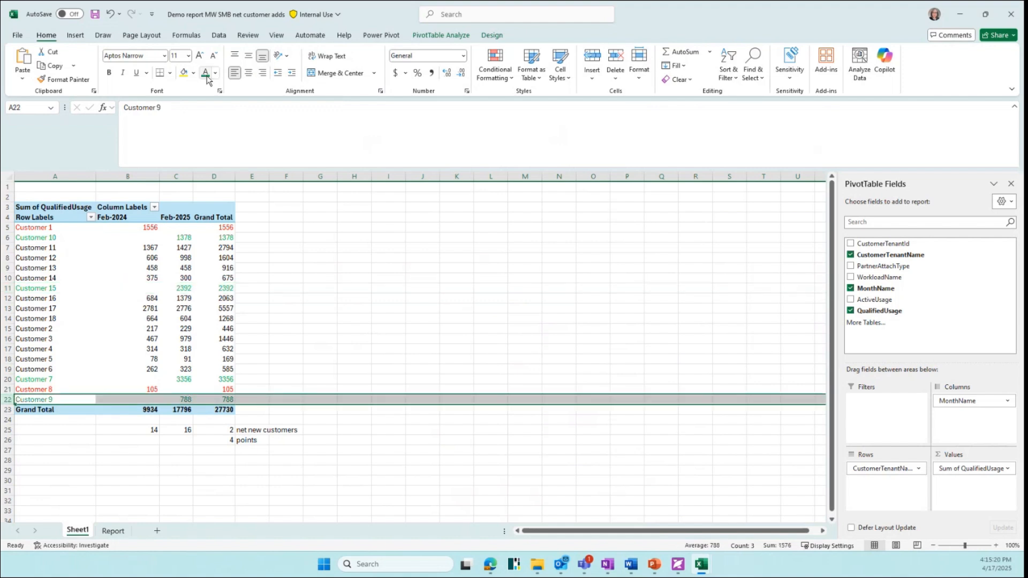
click(336, 312)
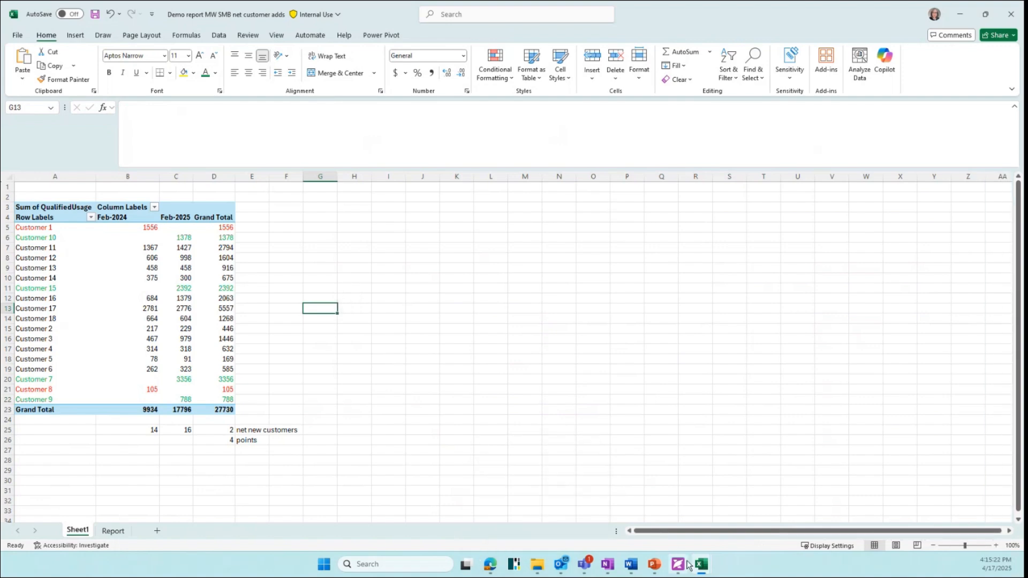
Show the deployments workbook beside the net customer adds PivotTable, compare the colour-coded customers, and minimise the deployments workbook
mouse_move(701, 564)
click(801, 493)
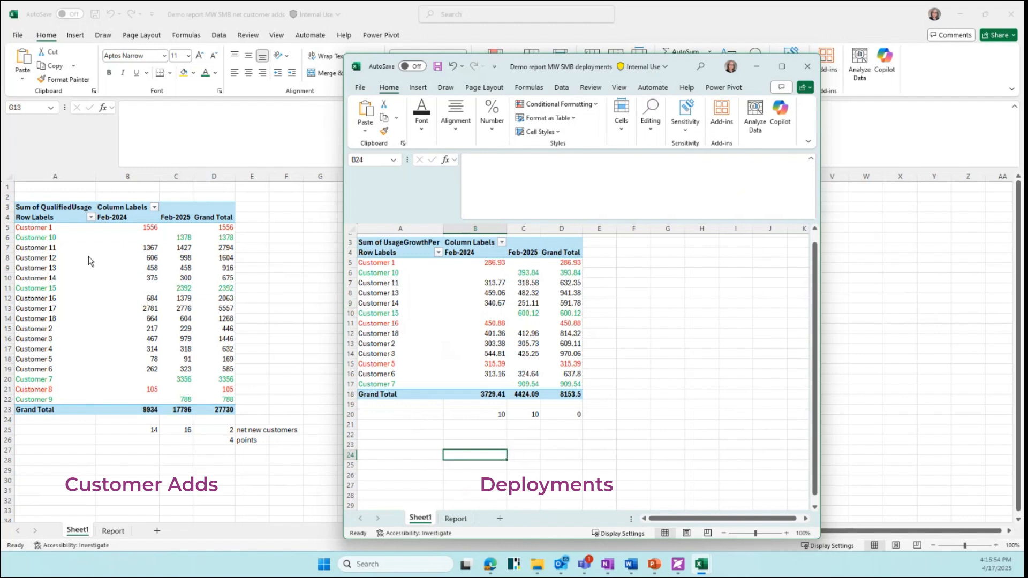
mouse_move(569, 291)
mouse_move(537, 276)
mouse_move(525, 360)
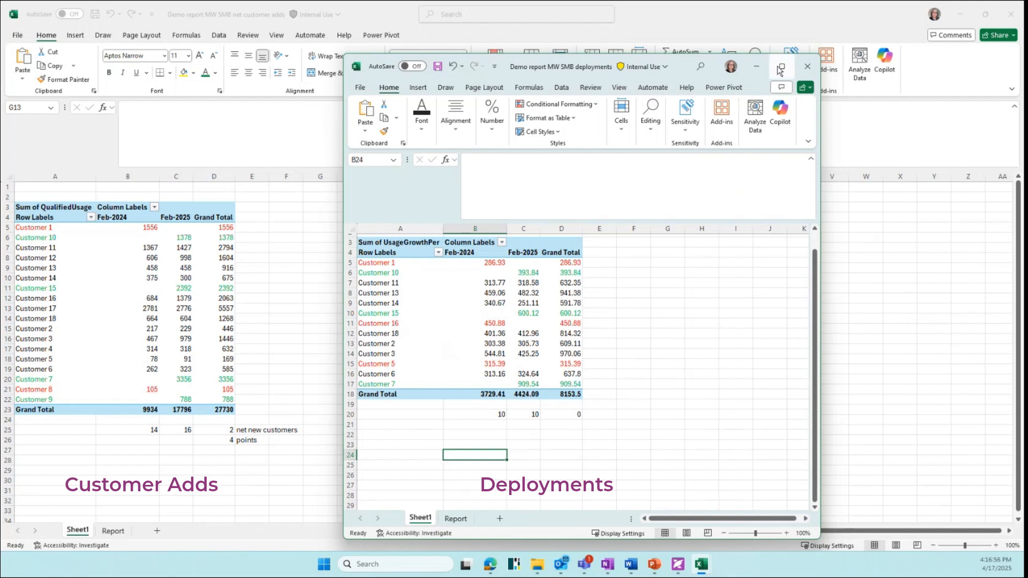
click(757, 66)
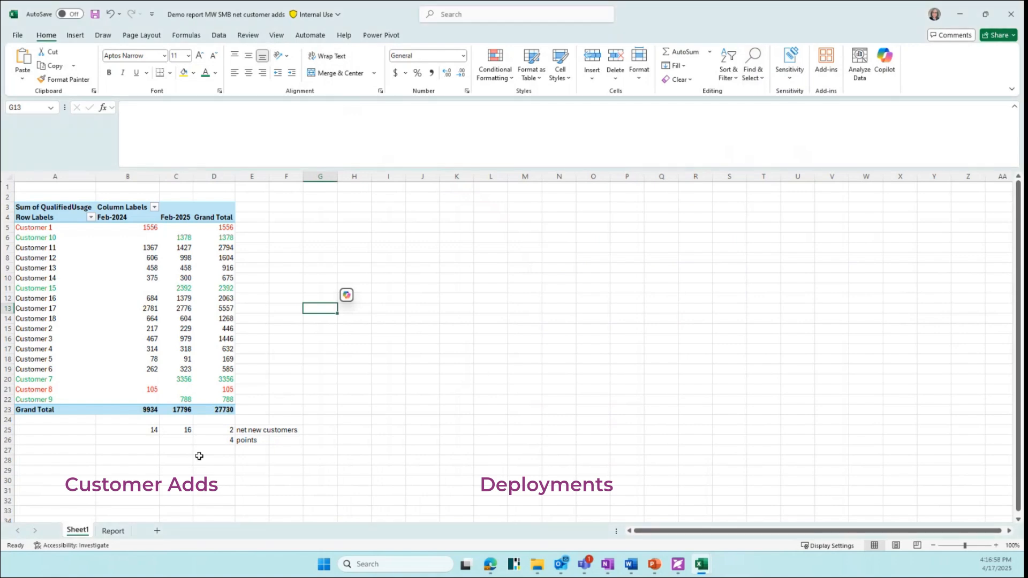
Insert a PivotTable on a new worksheet from the data on the Report sheet
click(113, 532)
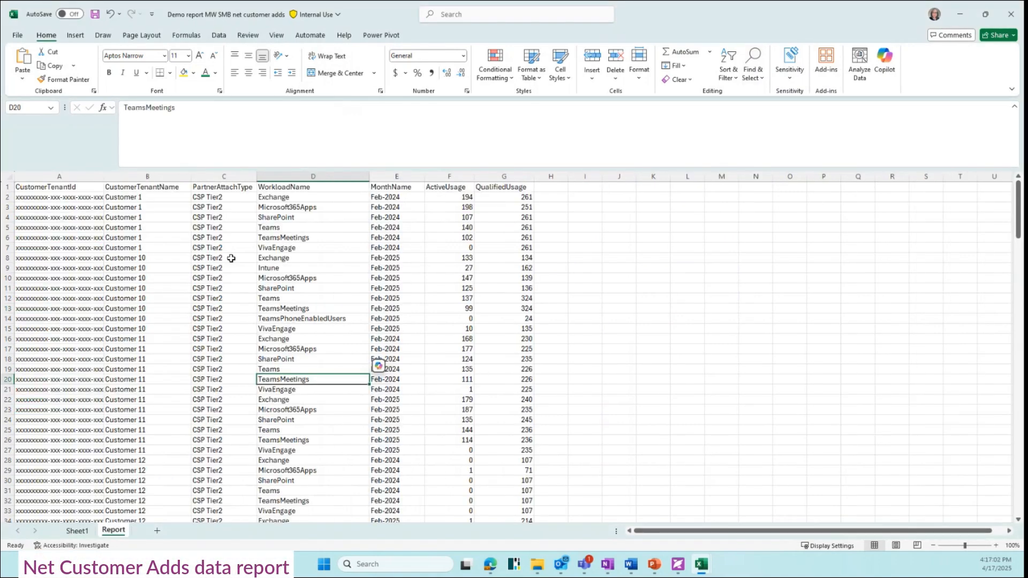
click(289, 276)
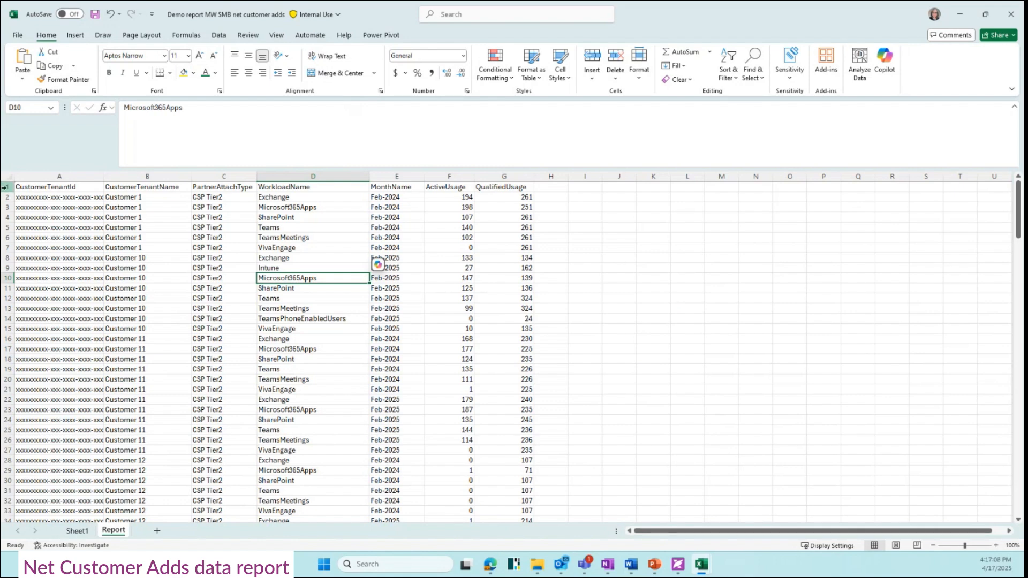
click(84, 34)
click(27, 61)
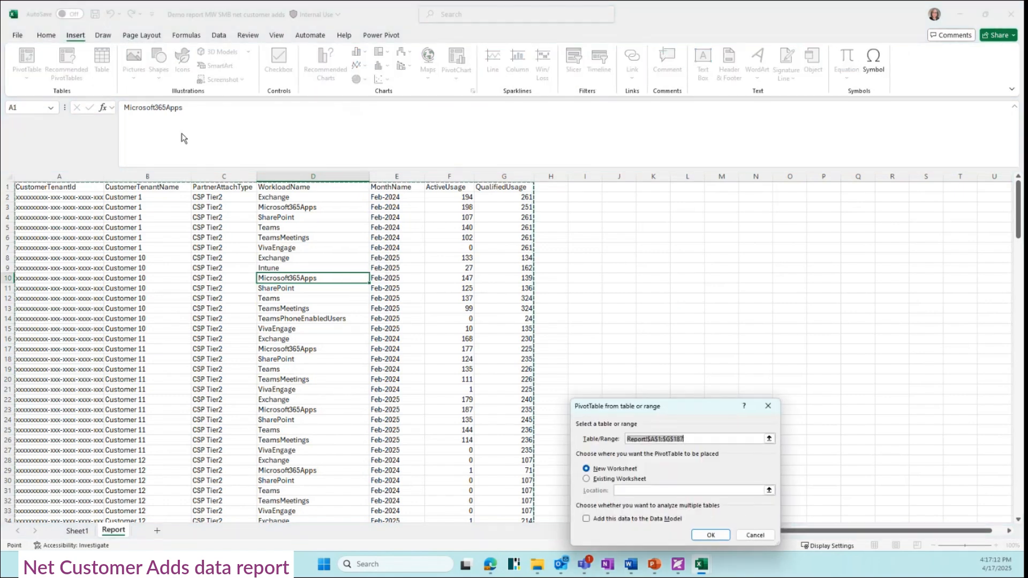
click(711, 535)
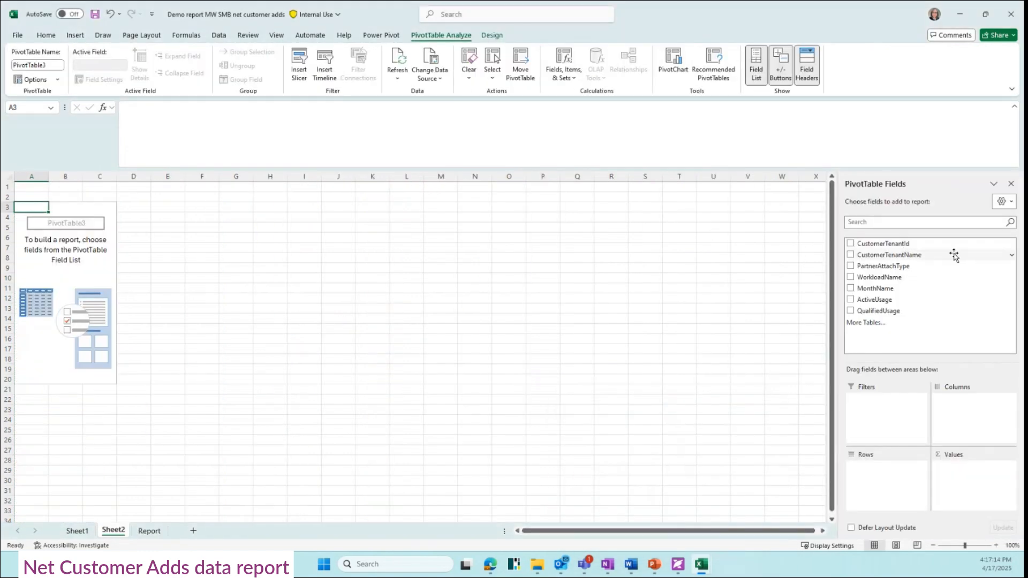
Lay out the PivotTable with CustomerTenantName as rows, MonthName as columns, and the sums of ActiveUsage and QualifiedUsage as values
drag(955, 255, 900, 476)
drag(892, 289, 999, 419)
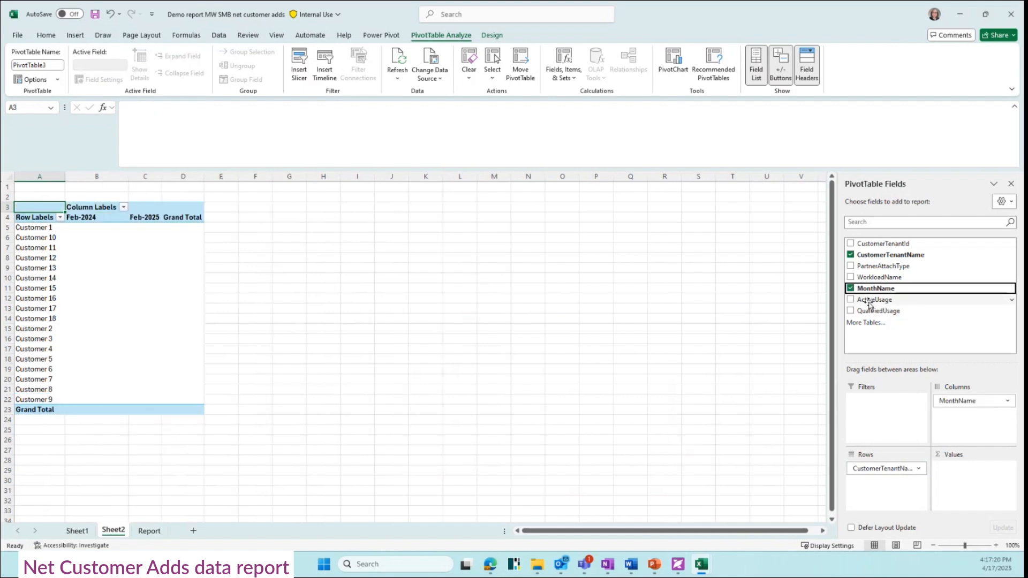
drag(884, 303, 977, 493)
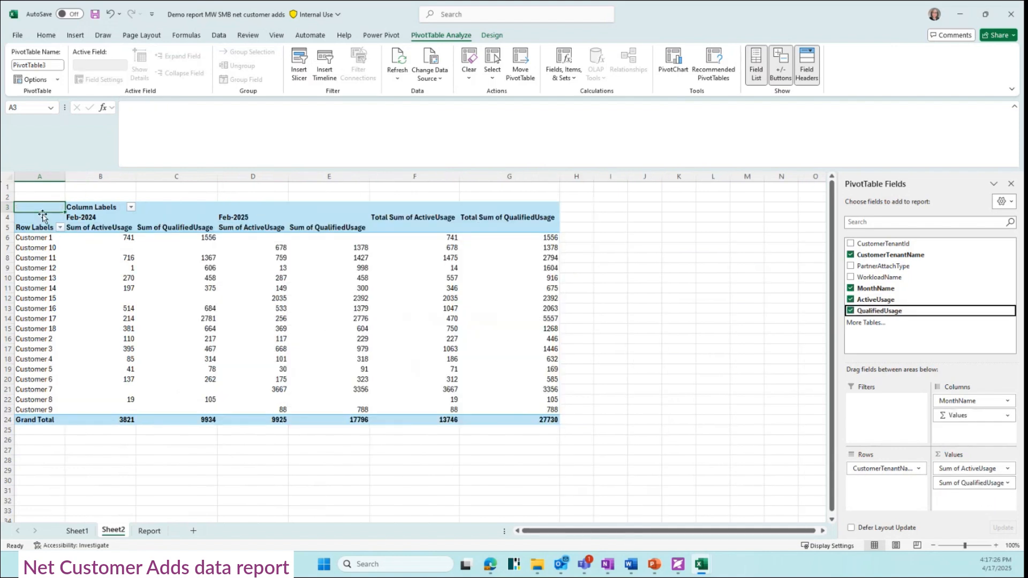
Copy the PivotTable range A3:E24, without the total usage columns, to cell A3 of a new sheet
drag(43, 208, 304, 420)
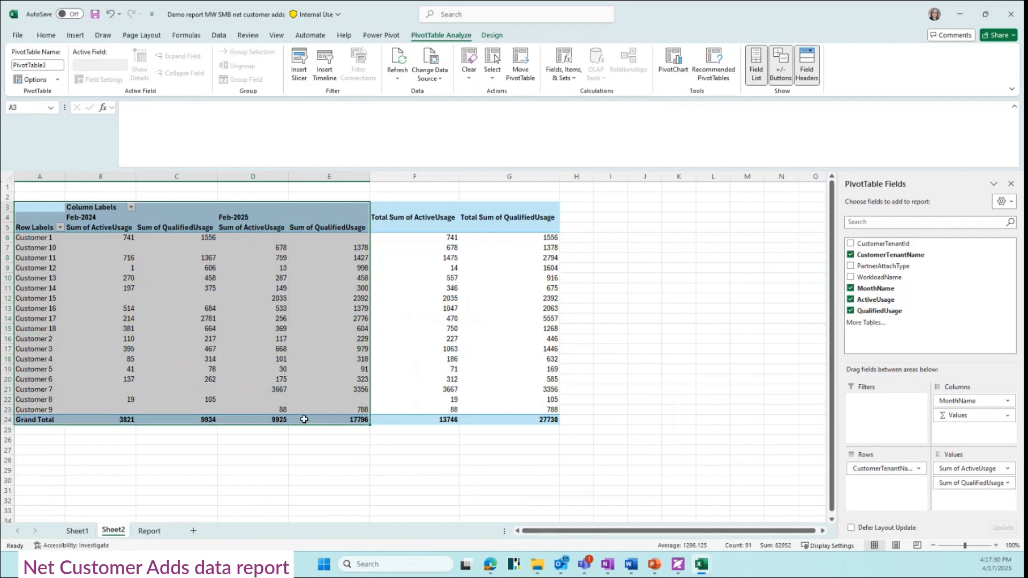
key(ctrl+c)
click(193, 530)
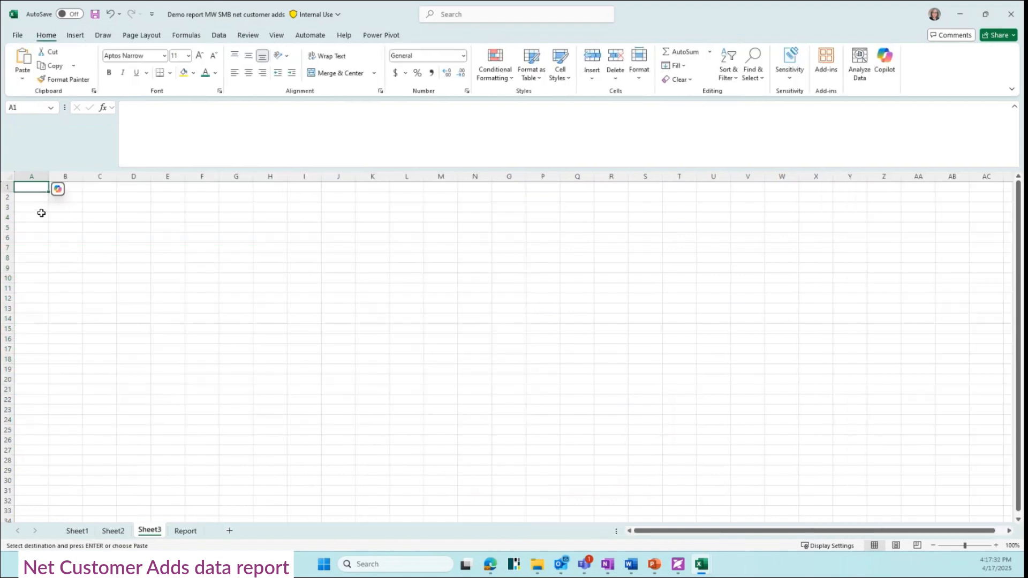
click(39, 208)
key(ctrl+v)
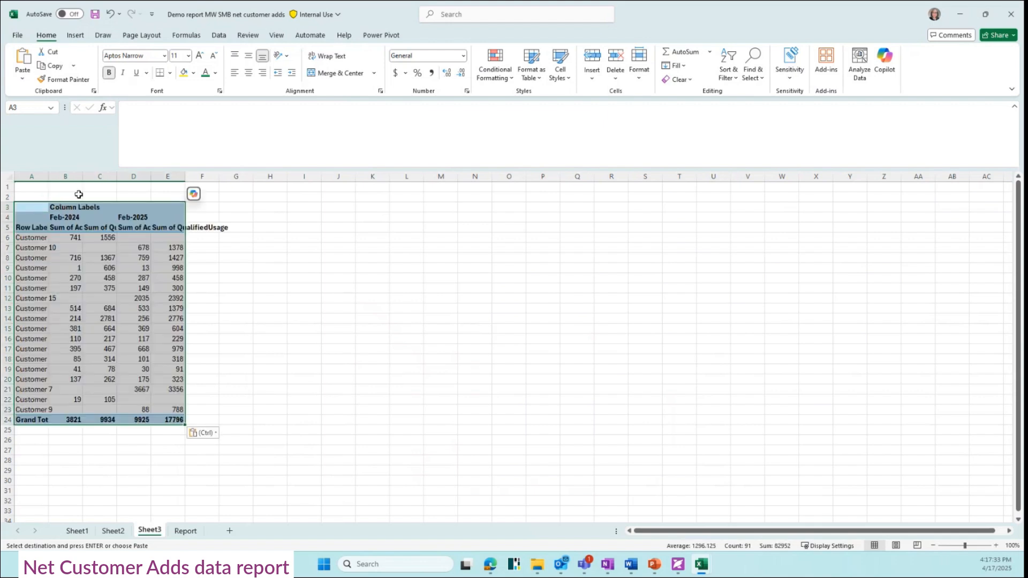
Fit column A to its customer names and widen columns B to E equally so that the usage headings are mostly readable
double_click(46, 176)
click(337, 289)
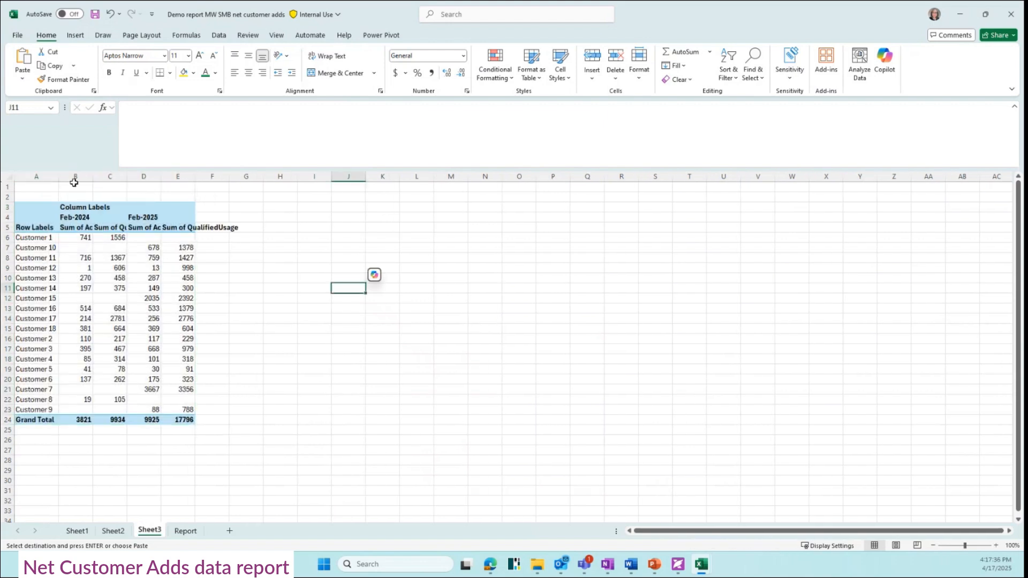
drag(72, 176, 183, 178)
click(180, 176)
double_click(193, 176)
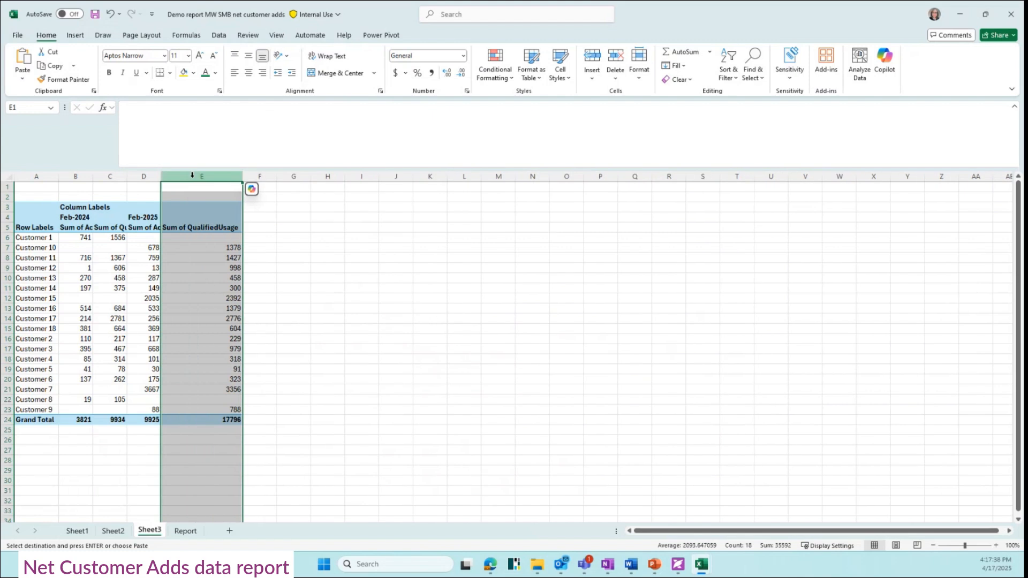
drag(75, 176, 274, 177)
click(219, 257)
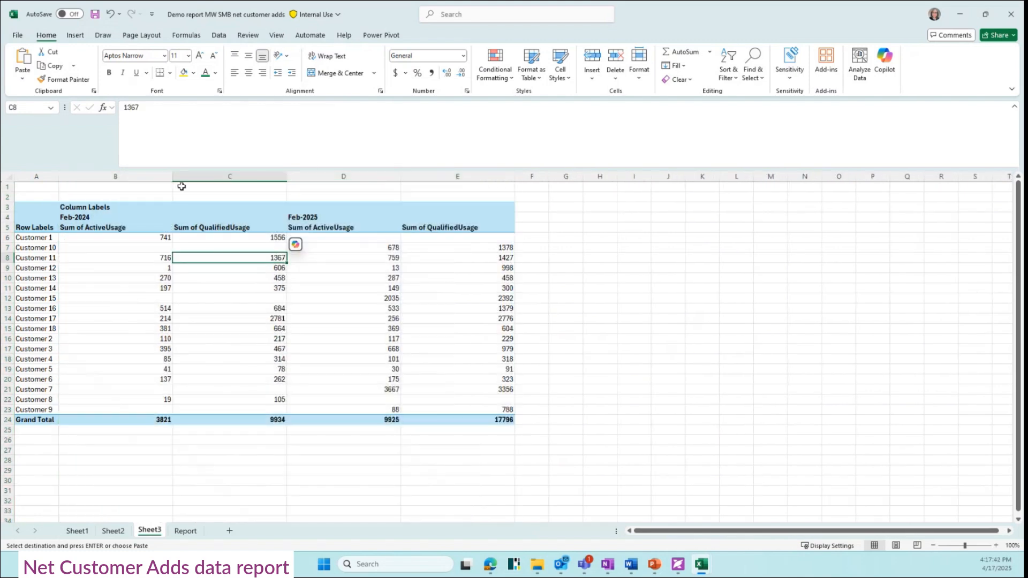
drag(91, 175, 464, 177)
click(241, 260)
In cell F6, divide Customer 1's Feb-2025 active usage by its qualified usage with the formula =D6/E6
click(335, 237)
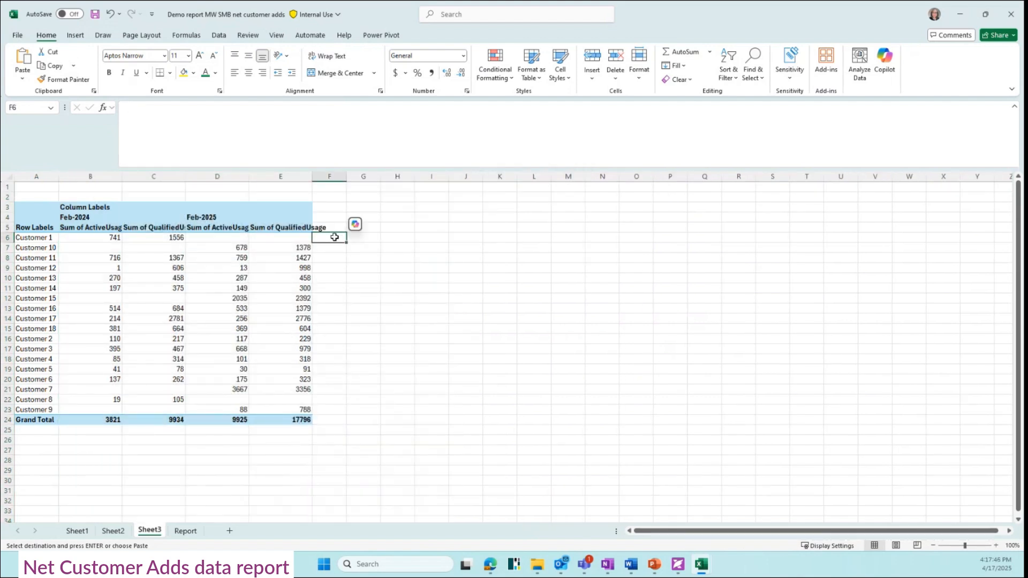
text(=)
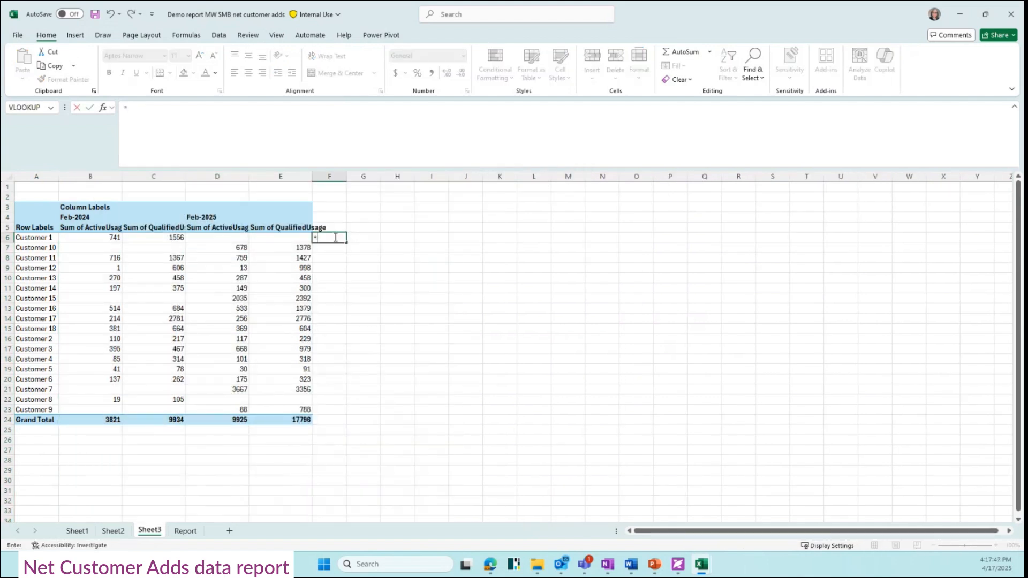
click(236, 239)
text(/)
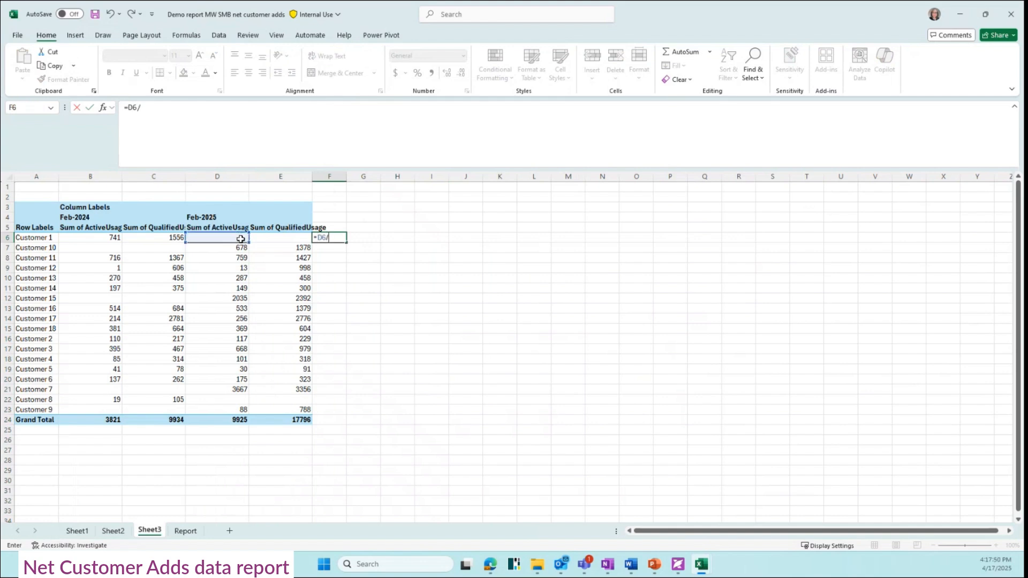
click(281, 237)
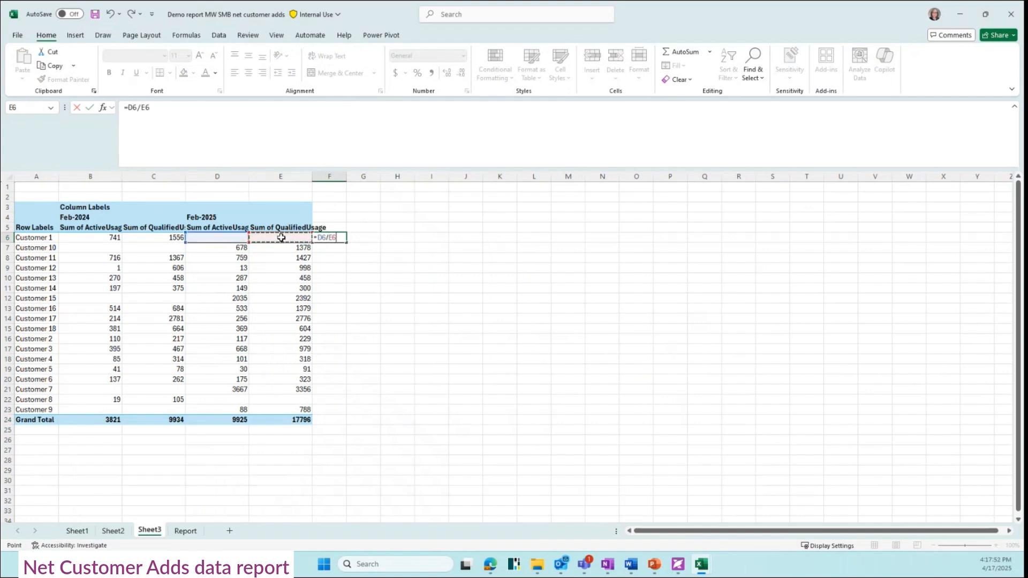
key(Return)
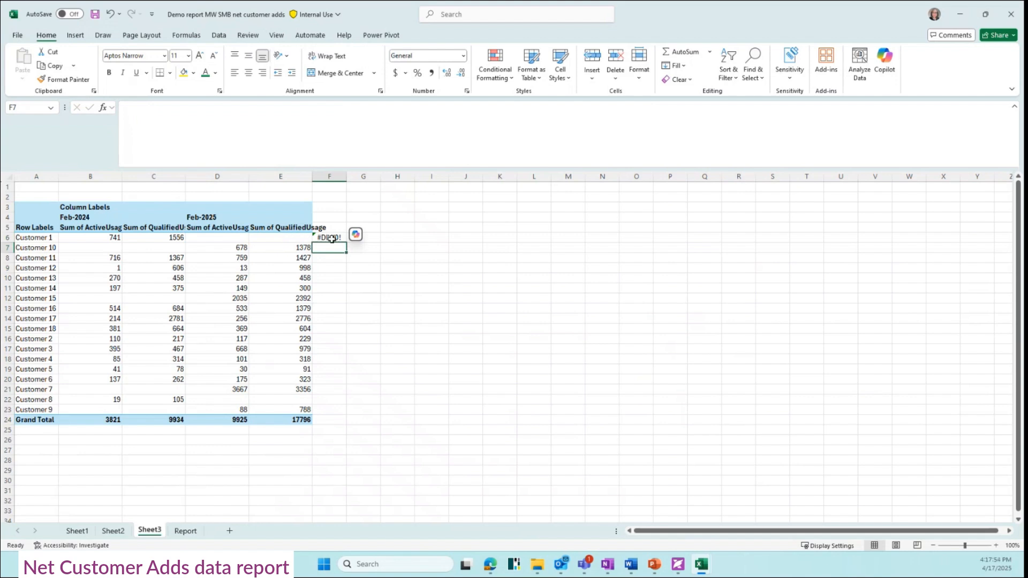
Fill the usage ratio formula down from F6 to F23 and format the results as percentages with one decimal place
click(327, 239)
drag(346, 242, 344, 413)
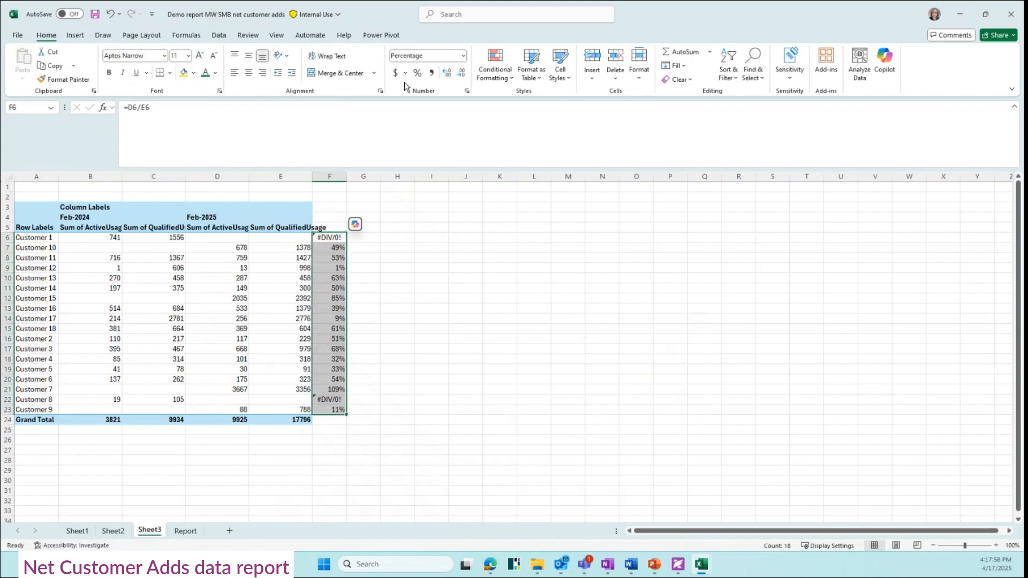
click(447, 73)
click(423, 288)
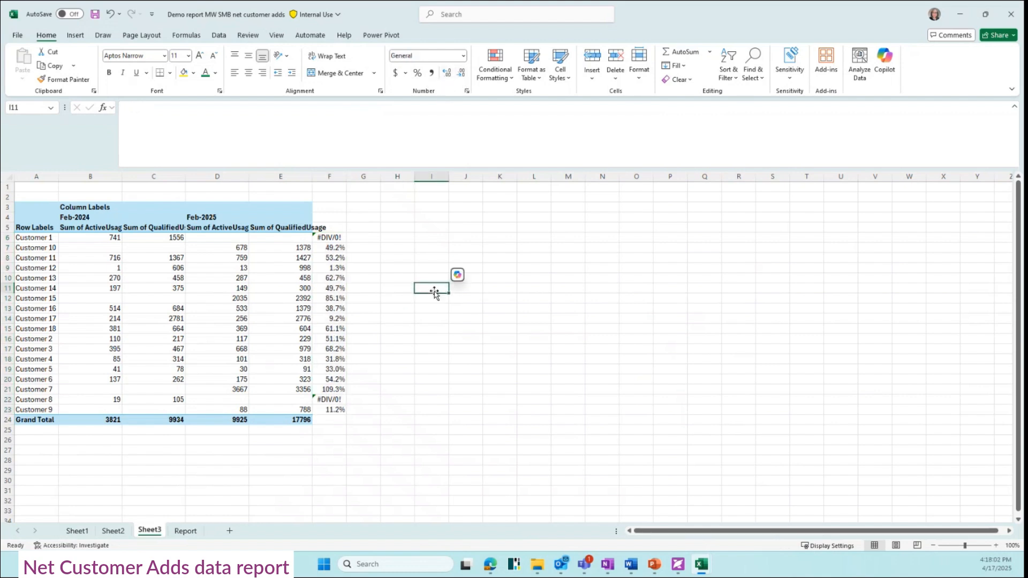
click(346, 239)
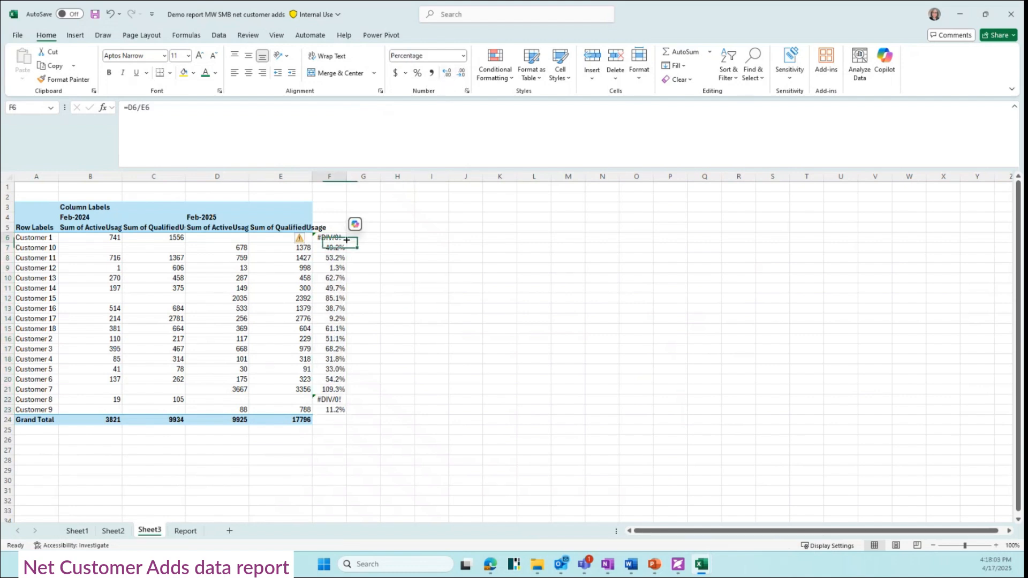
click(535, 263)
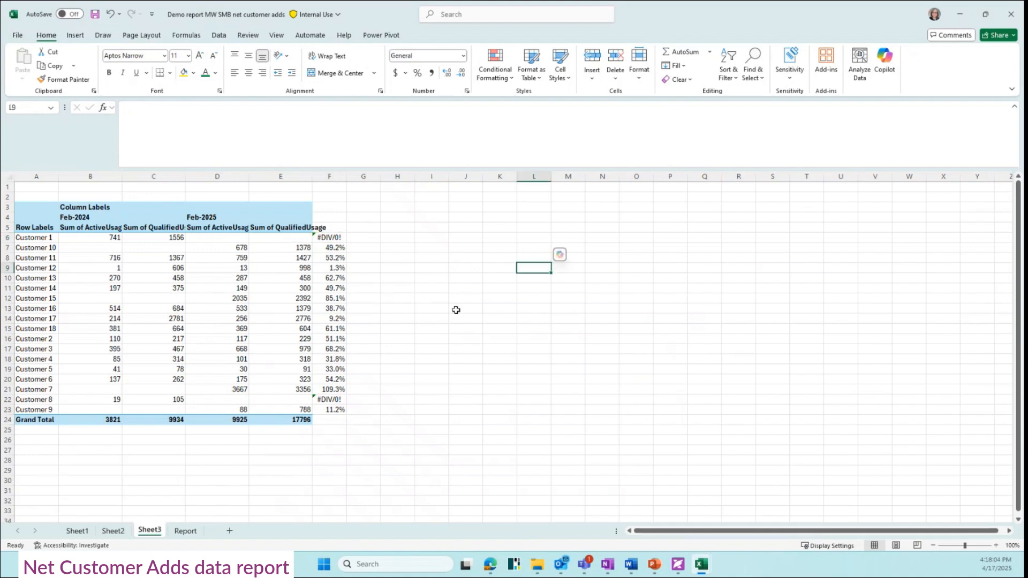
click(10, 237)
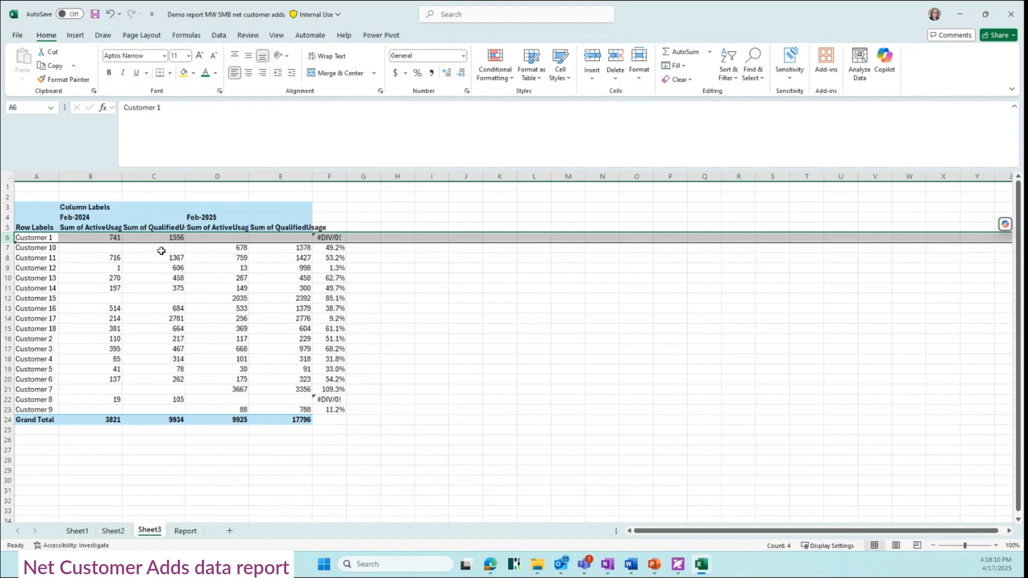
click(196, 268)
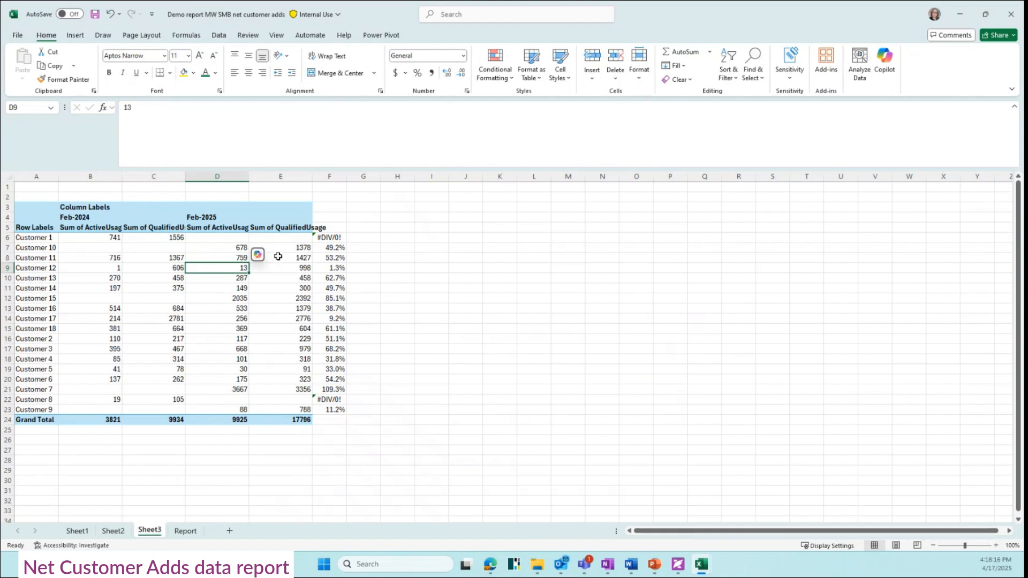
Highlight the rows of Customer 12, Customer 16 and Customer 17 in yellow from column A to F
click(338, 247)
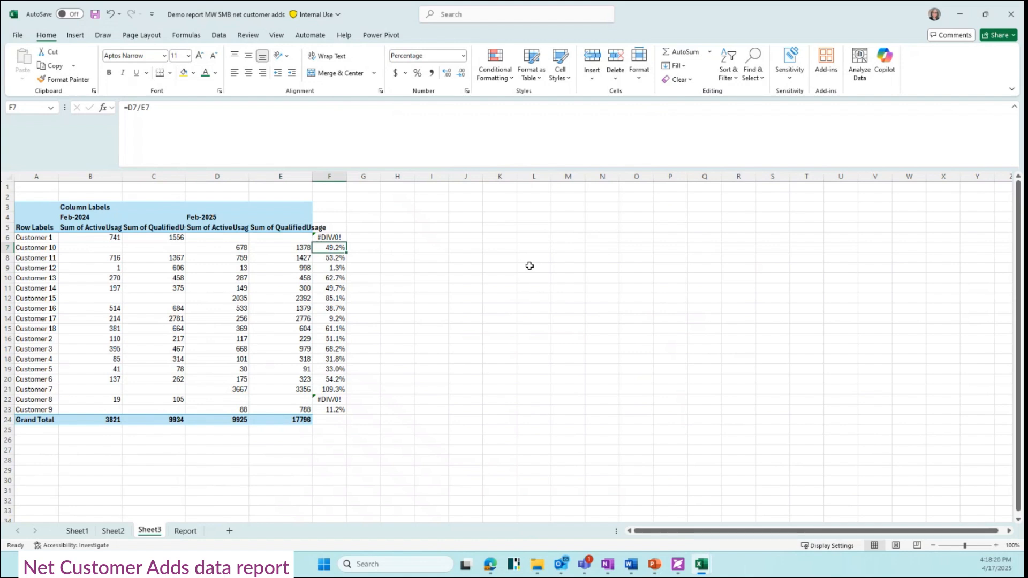
click(328, 267)
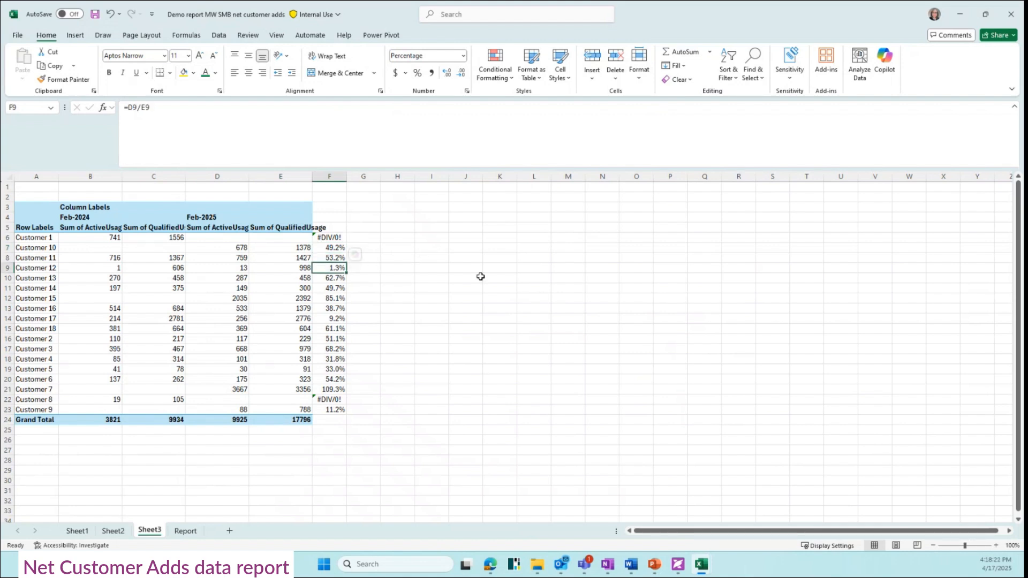
click(37, 273)
shift+click(336, 267)
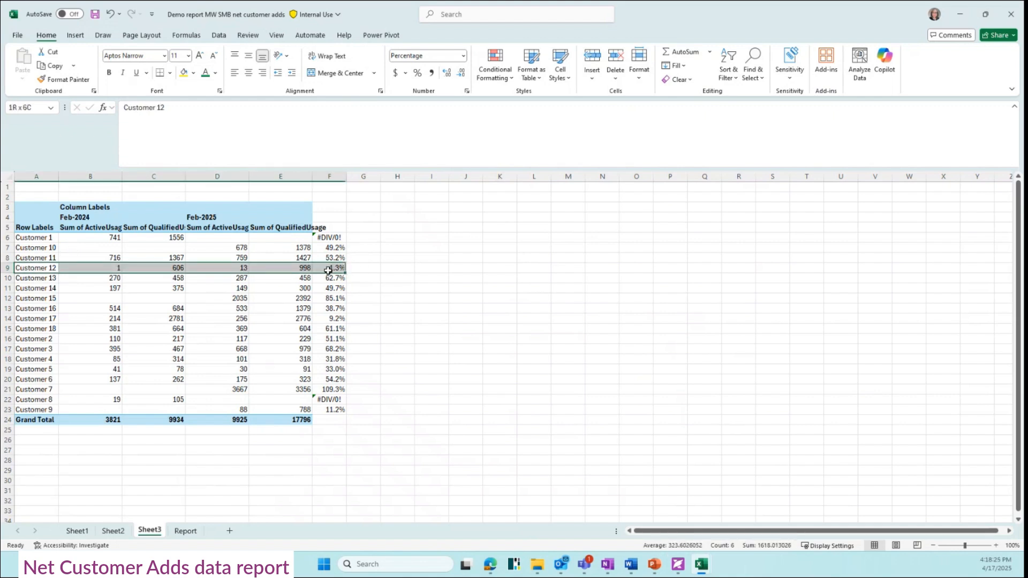
click(184, 72)
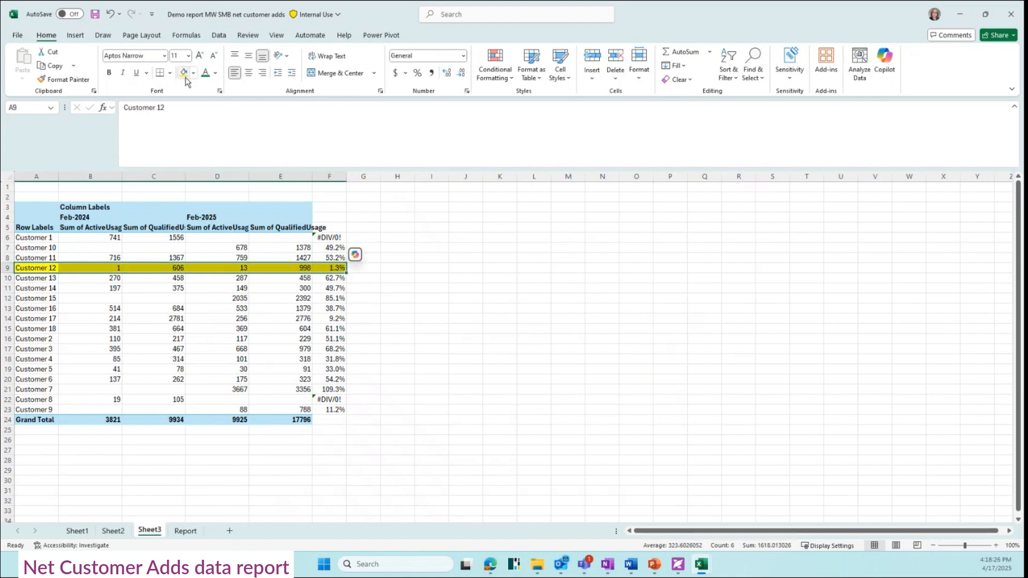
click(53, 309)
drag(53, 309, 328, 307)
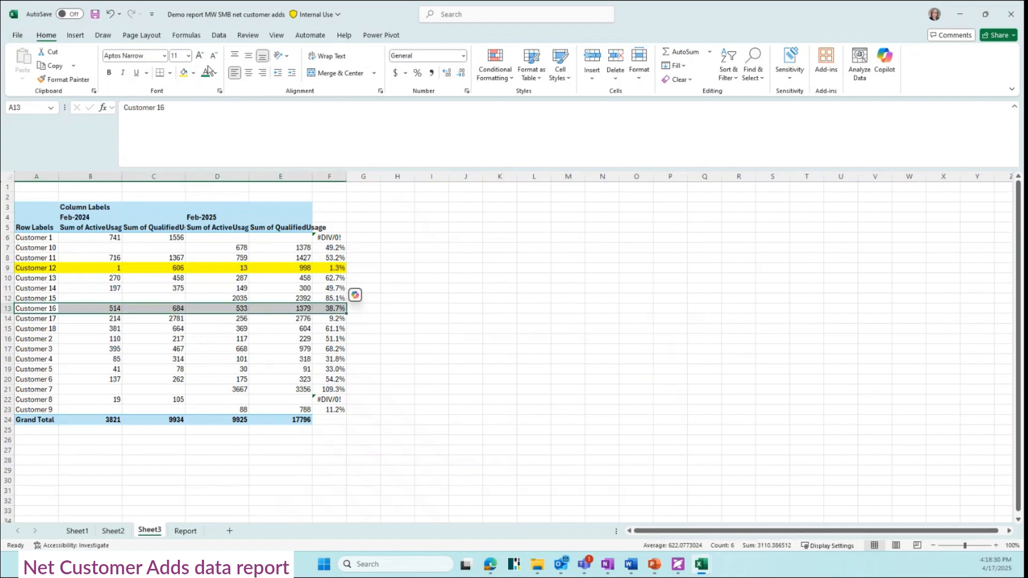
click(184, 72)
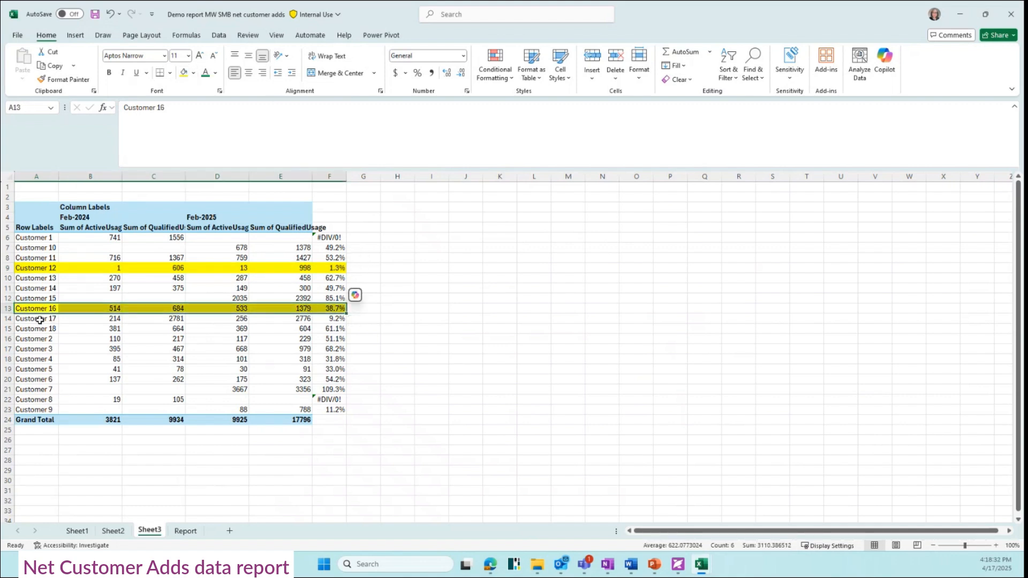
drag(40, 319, 329, 319)
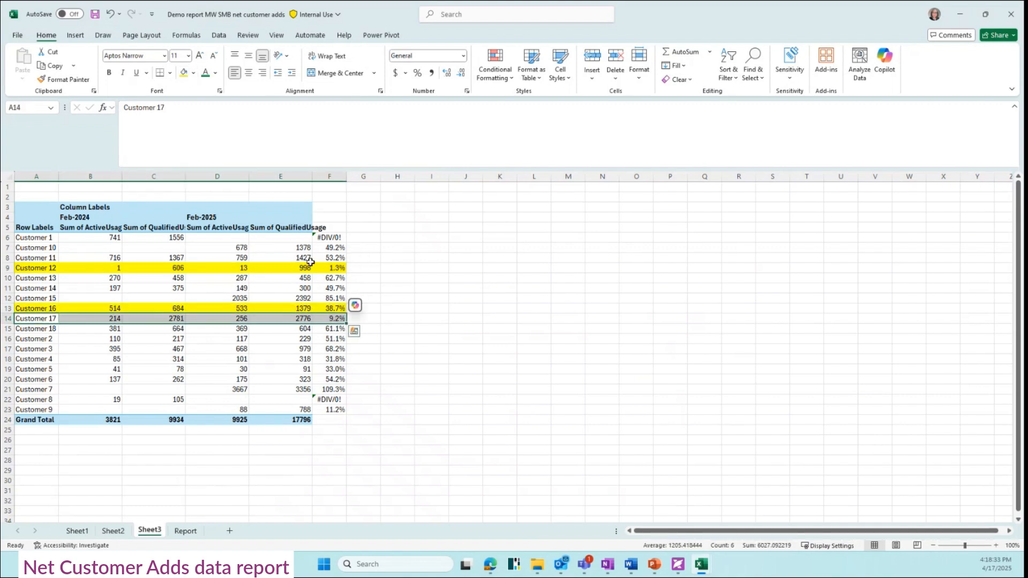
click(184, 73)
Highlight the rows of Customer 4, Customer 5 and Customer 9 in yellow from column A to F
drag(22, 359, 334, 370)
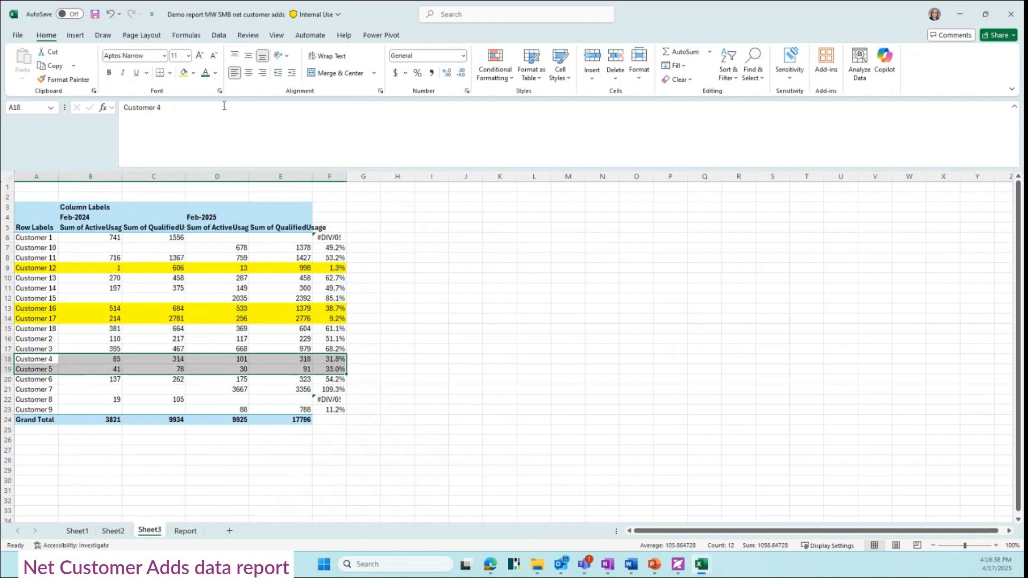
click(183, 72)
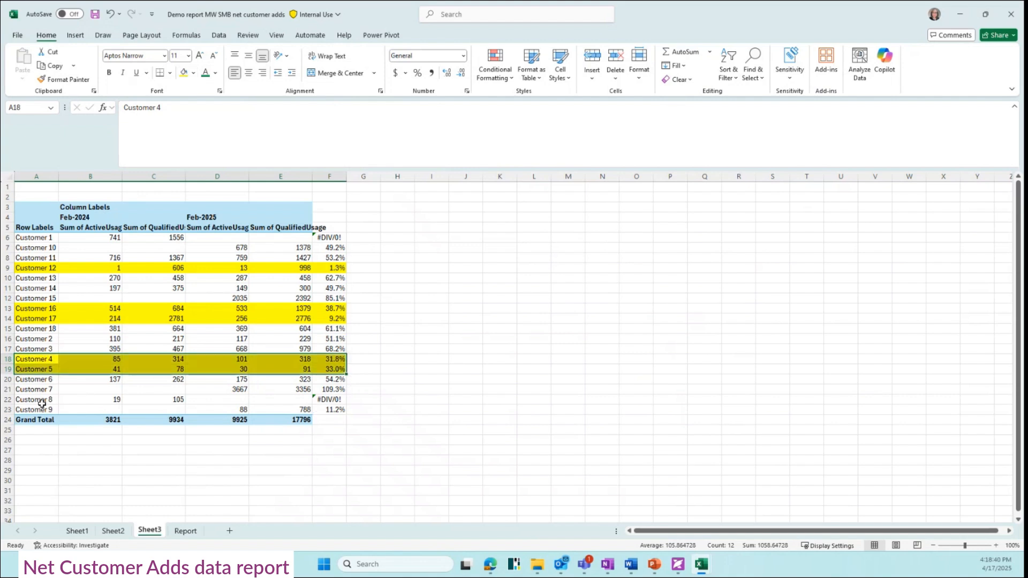
drag(33, 410, 337, 412)
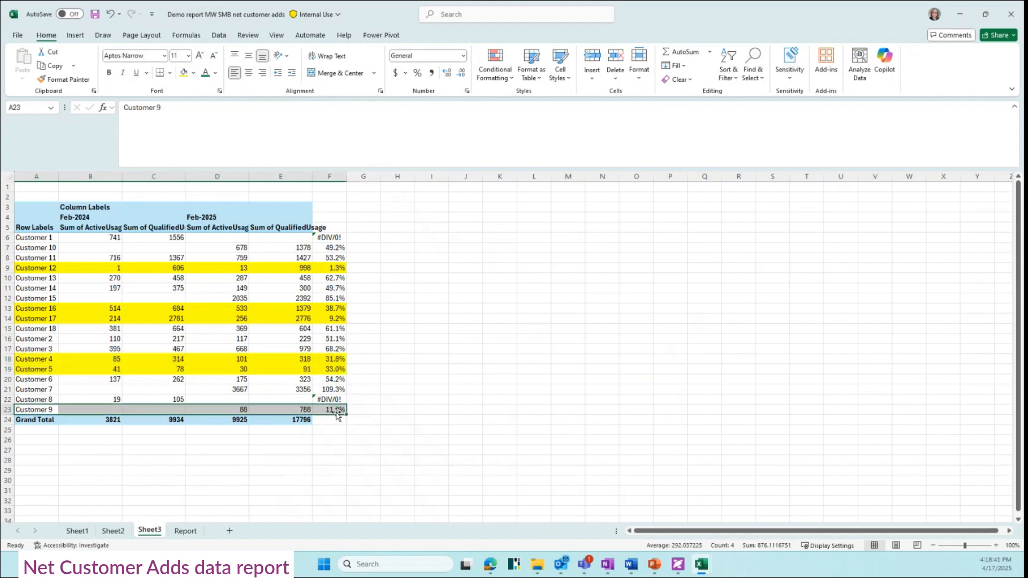
click(184, 72)
click(466, 313)
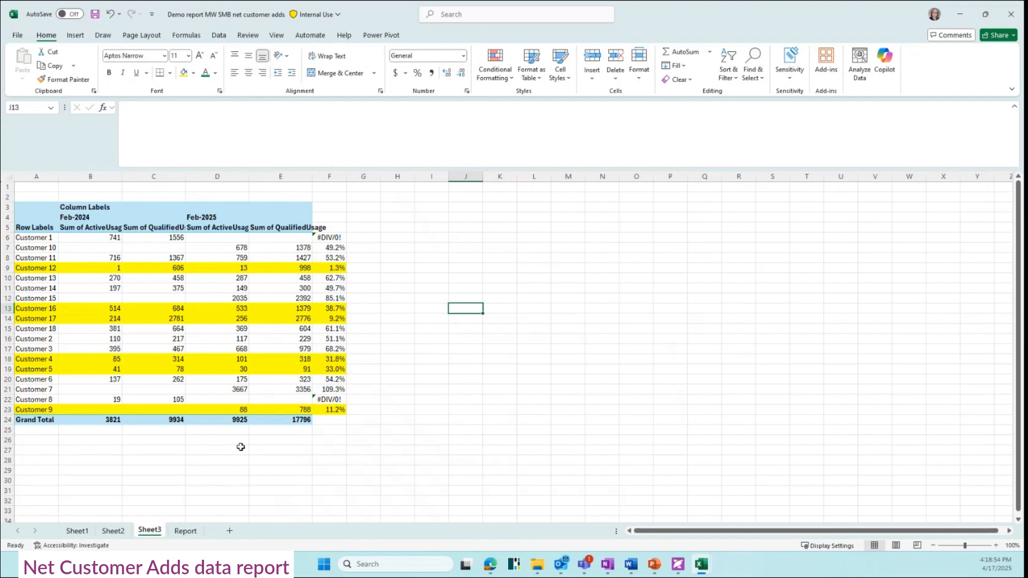
Add filters to the header row of the Report sheet and filter CustomerTenantName to Customer 12
click(186, 530)
click(7, 187)
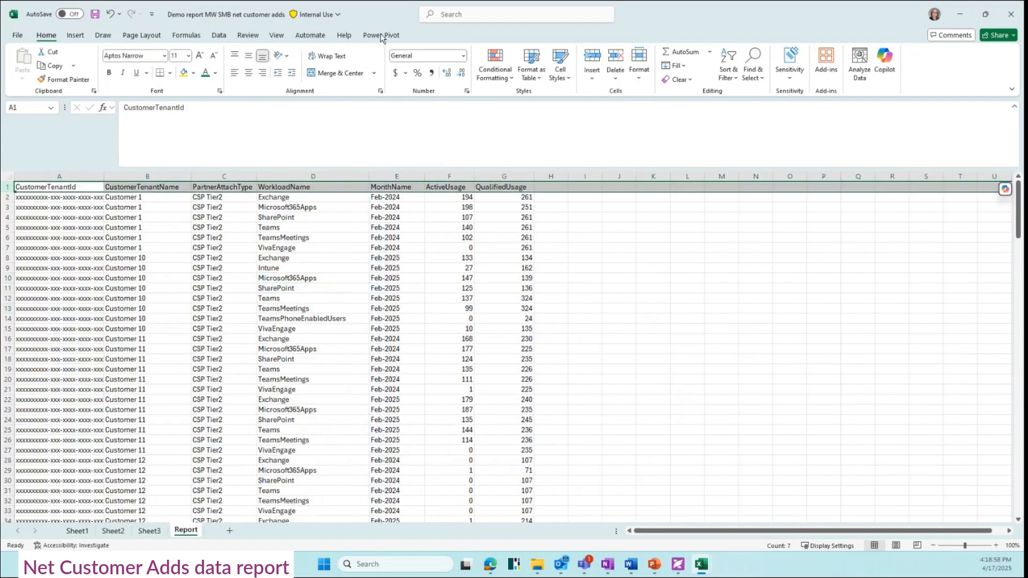
click(219, 35)
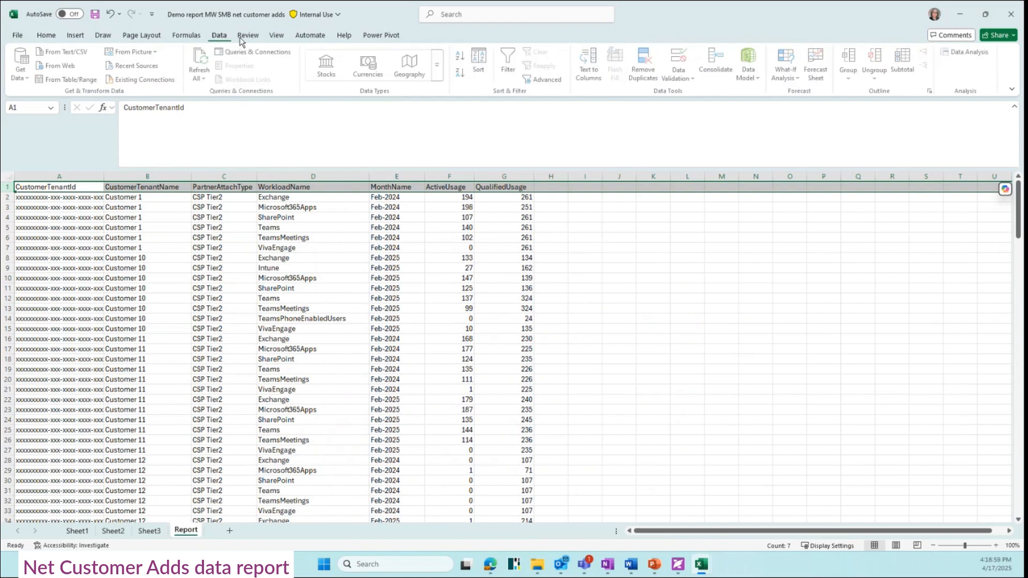
click(511, 62)
click(148, 207)
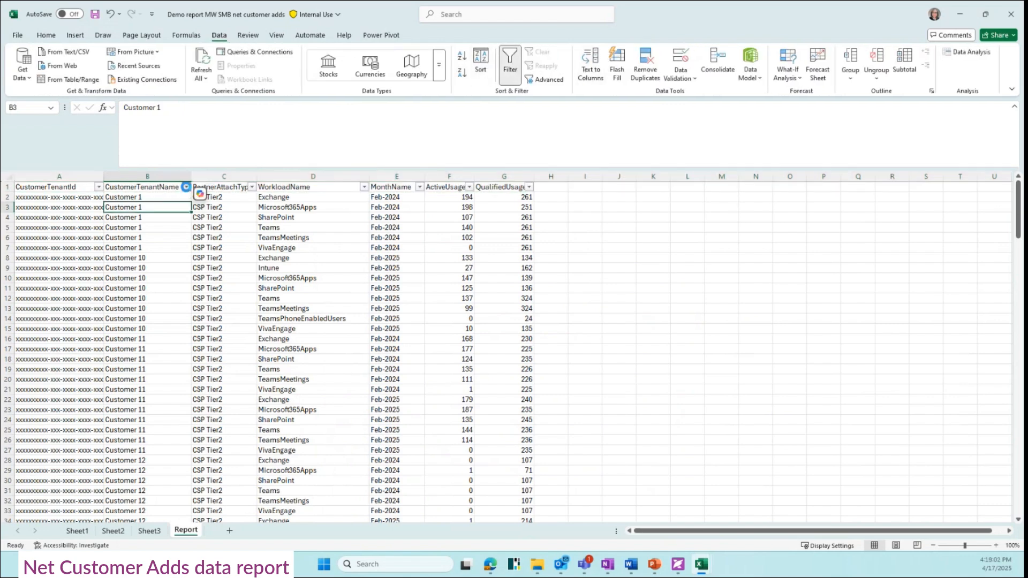
click(186, 187)
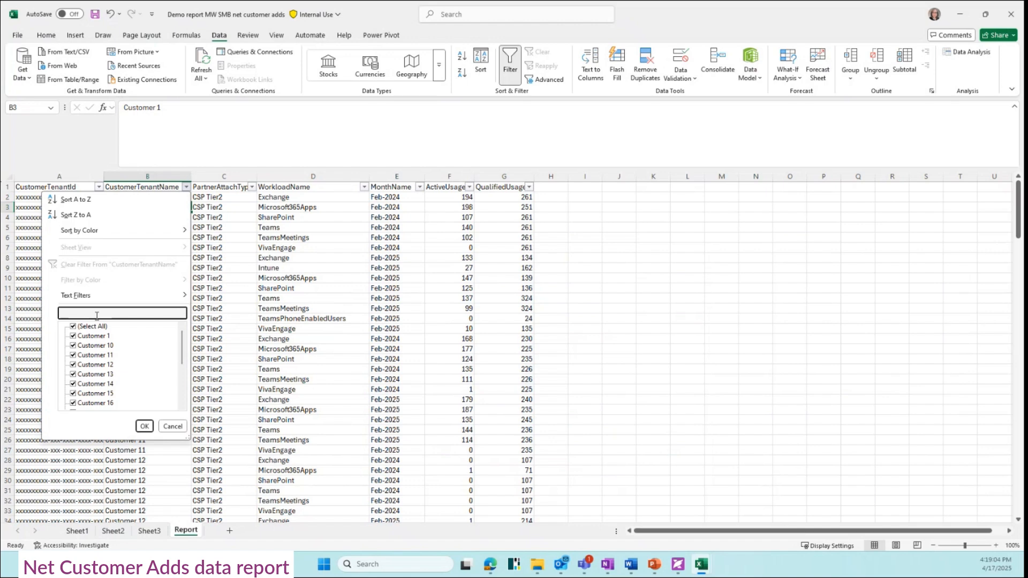
text(customer 12)
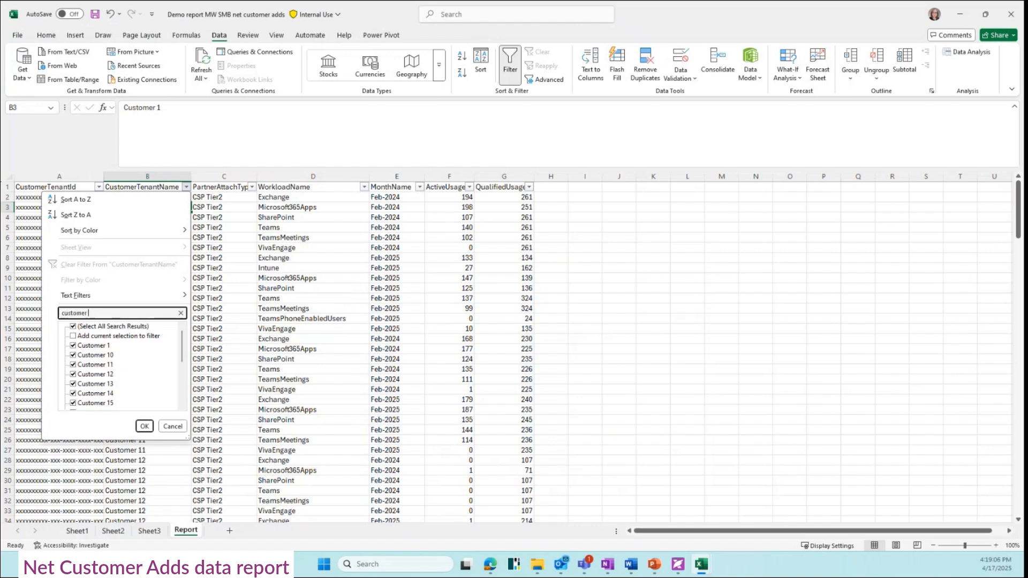
key(Return)
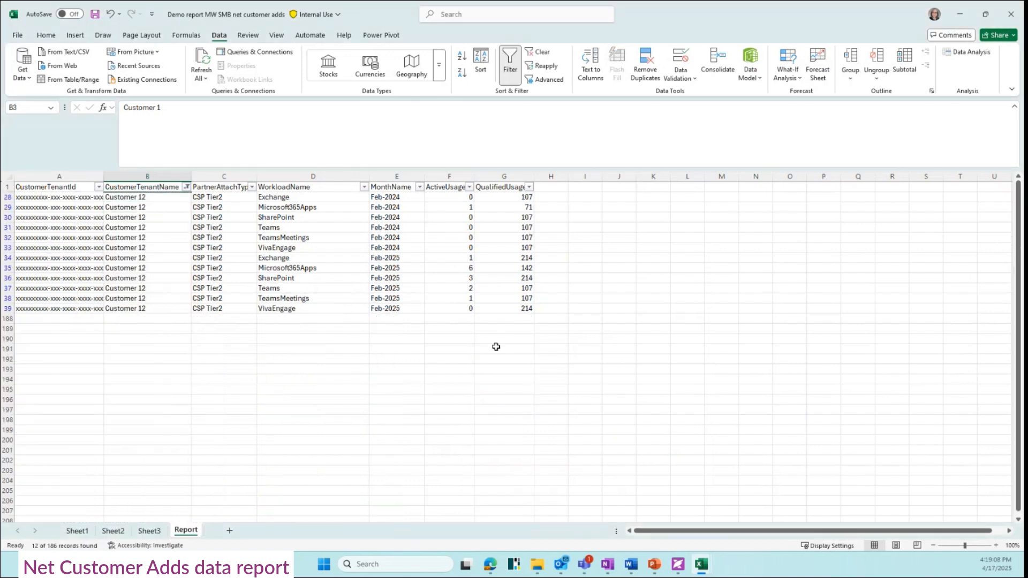
AutoSum the filtered ActiveUsage values in cell F191 and the filtered QualifiedUsage values in cell G191
click(450, 348)
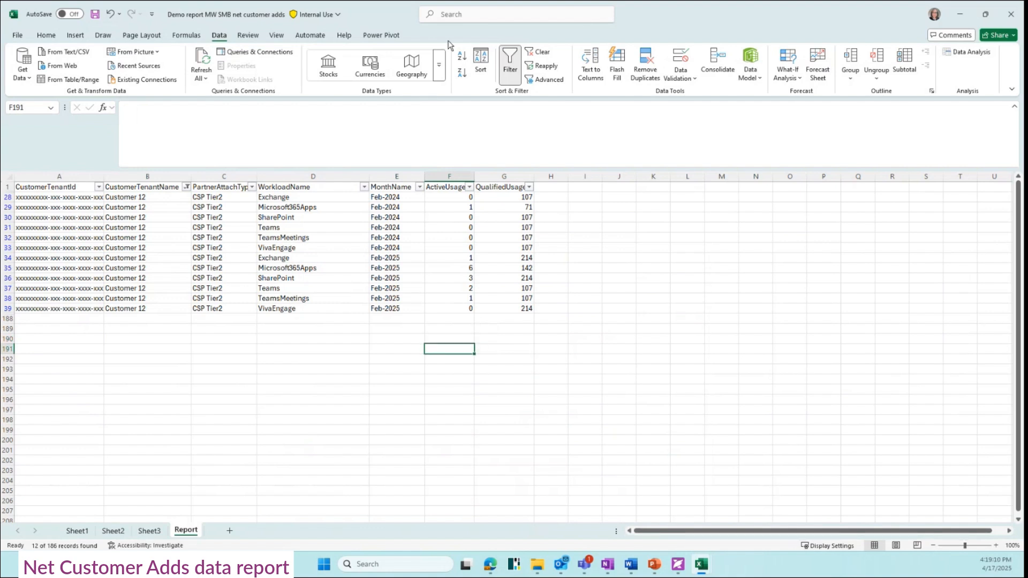
click(48, 35)
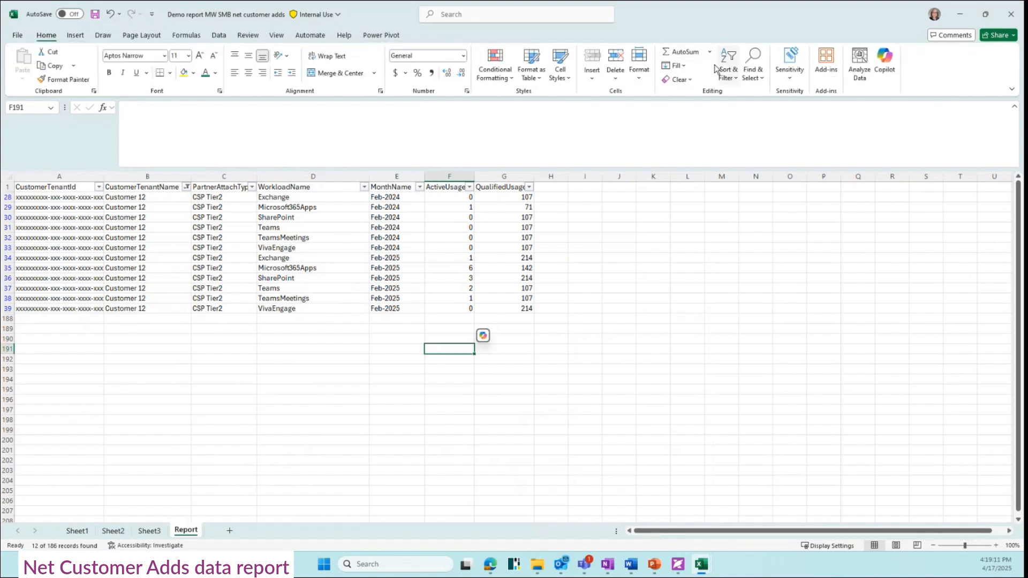
click(678, 54)
key(Return)
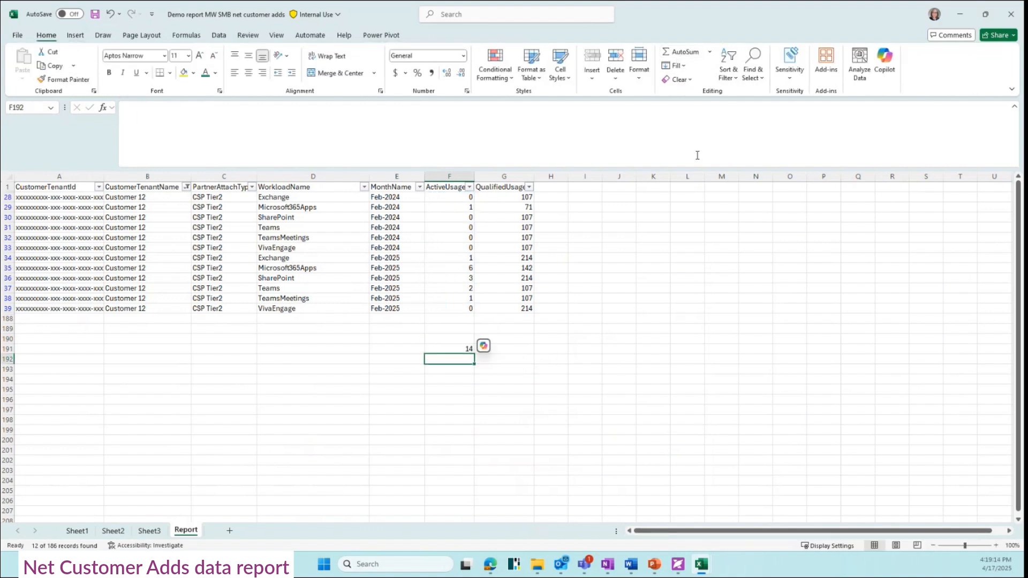
click(508, 347)
click(696, 52)
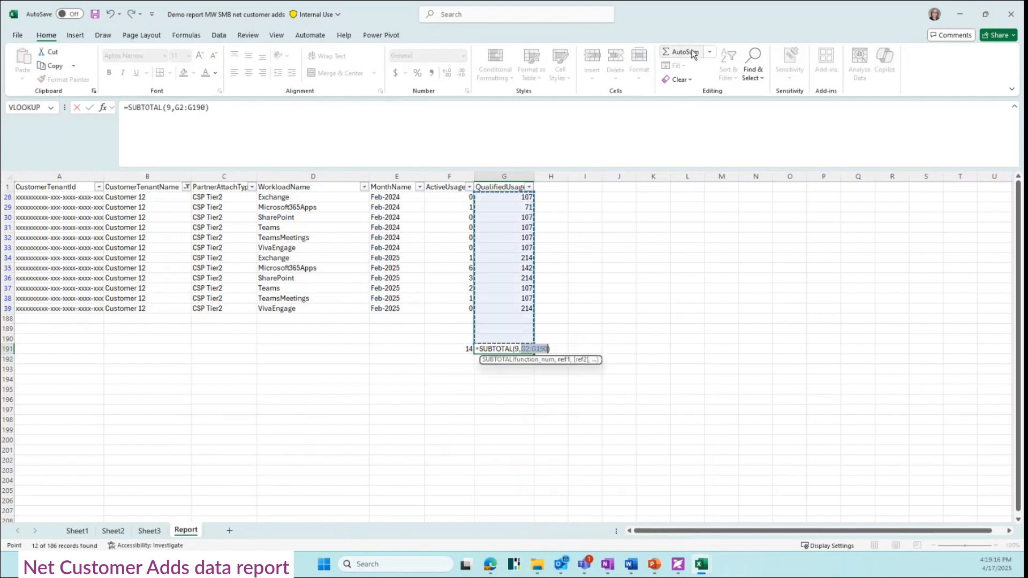
key(Return)
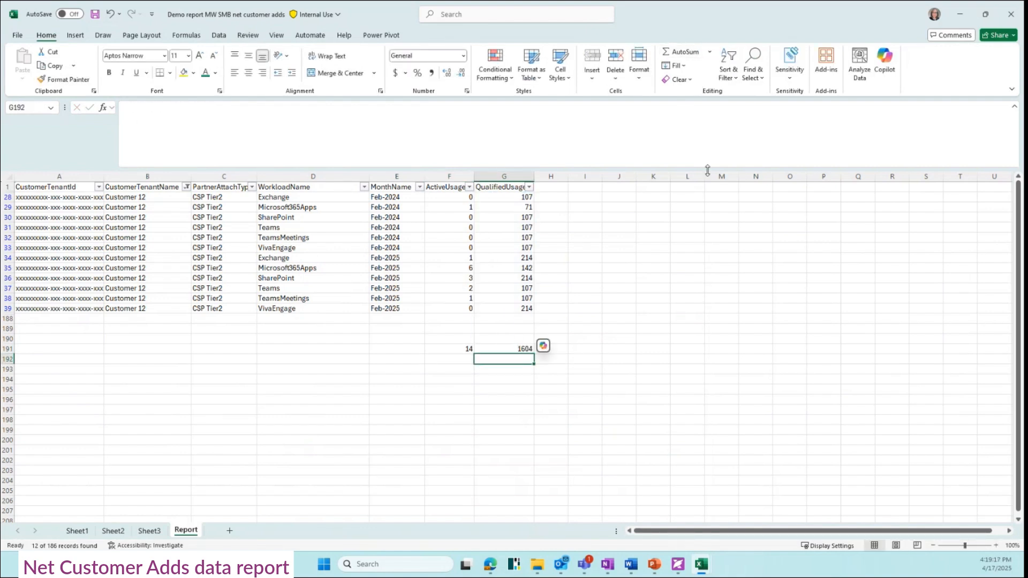
Calculate the usage ratio in cell H191 with =F191/G191 and format it as a percentage with one decimal place
click(562, 348)
text(=)
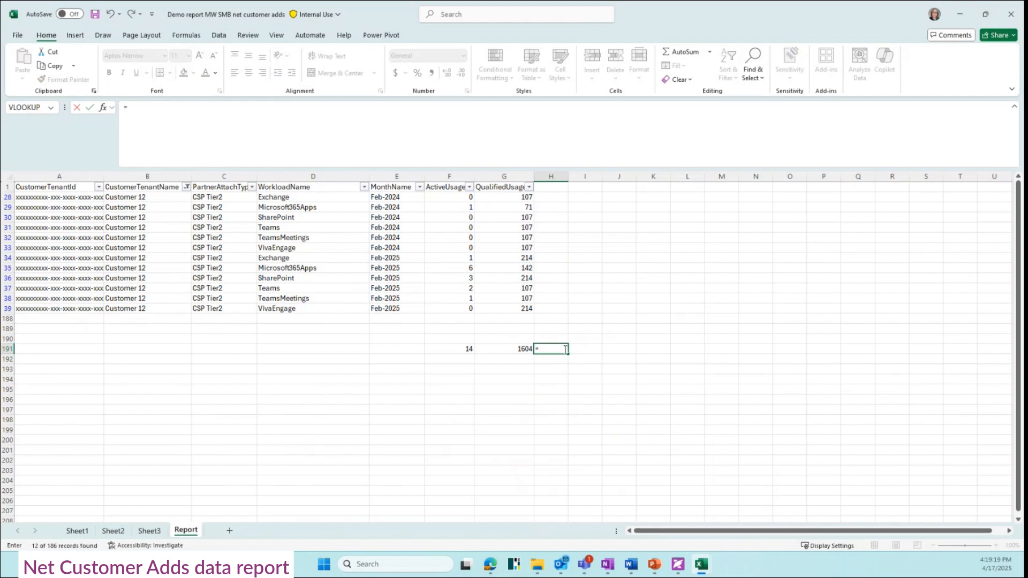
click(459, 348)
text(/)
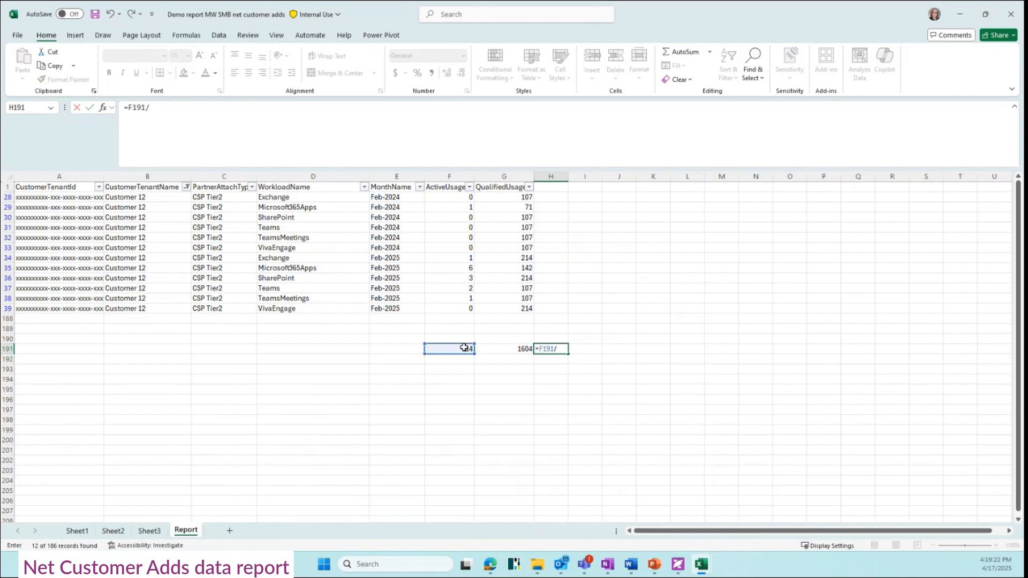
click(506, 348)
key(Return)
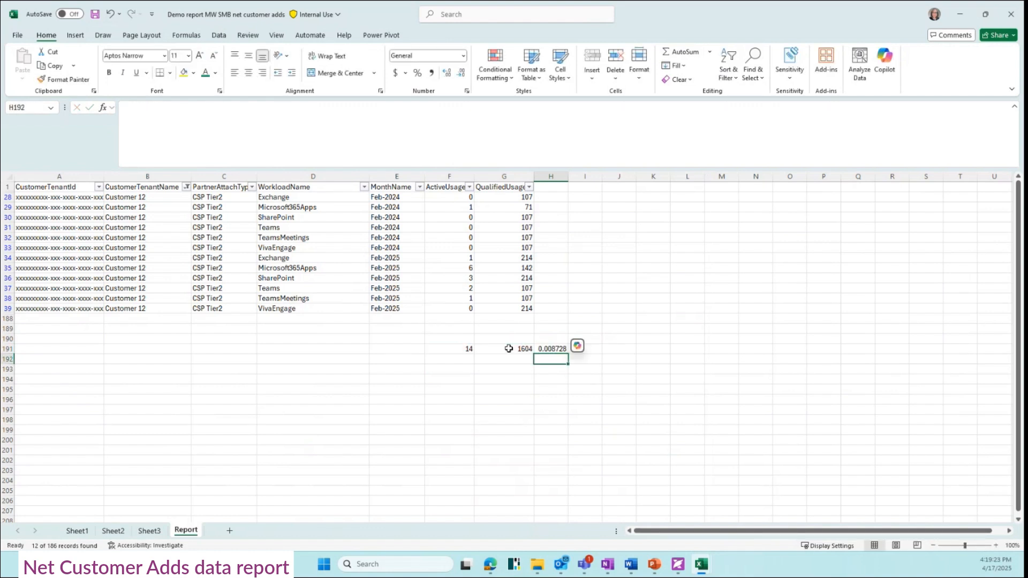
click(562, 349)
click(418, 73)
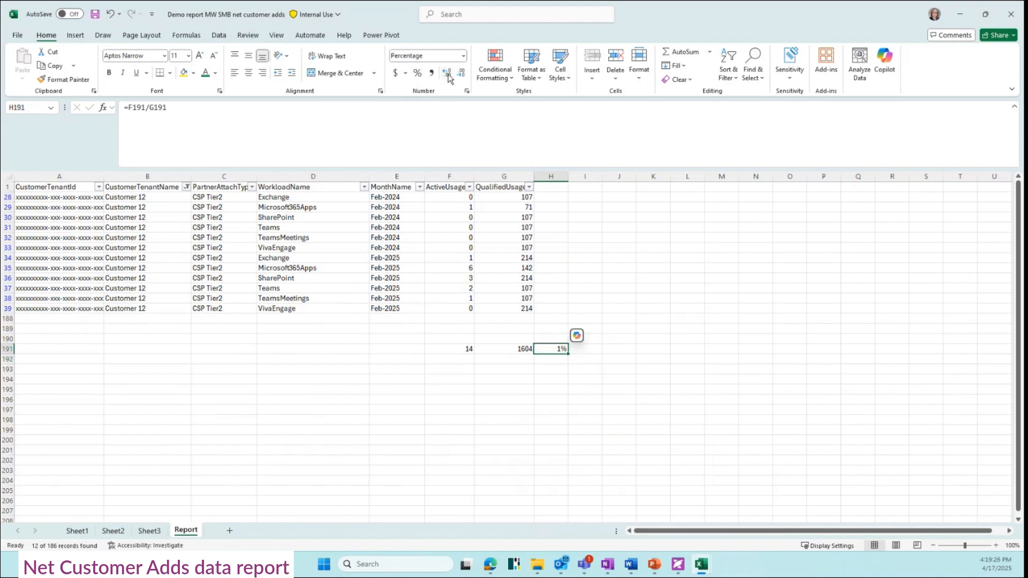
click(448, 75)
Compare Customer 12's usage figures in Sheet3 and the Sheet2 PivotTable with the filtered rows and months in the Report sheet
click(149, 531)
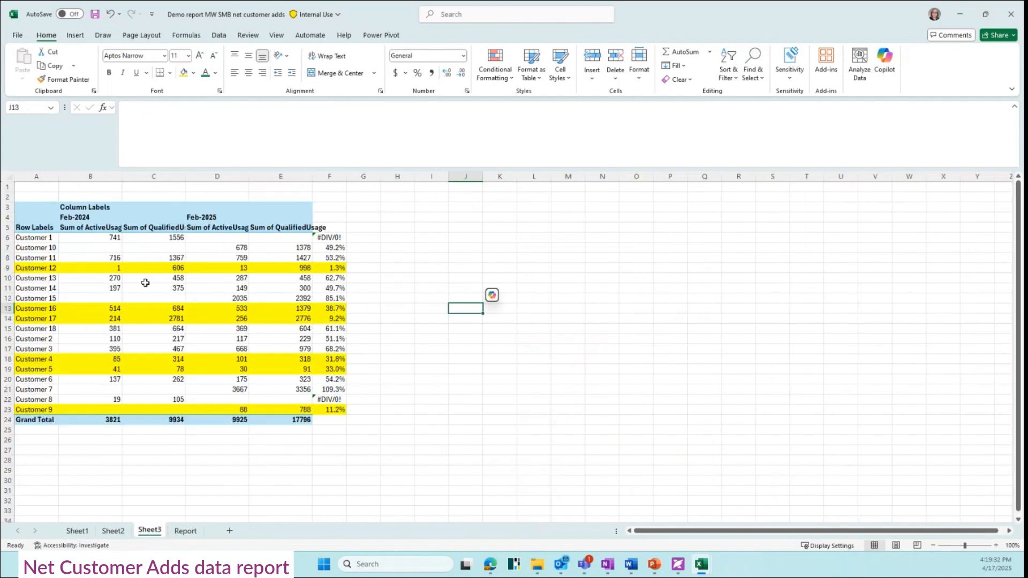
click(186, 531)
click(224, 298)
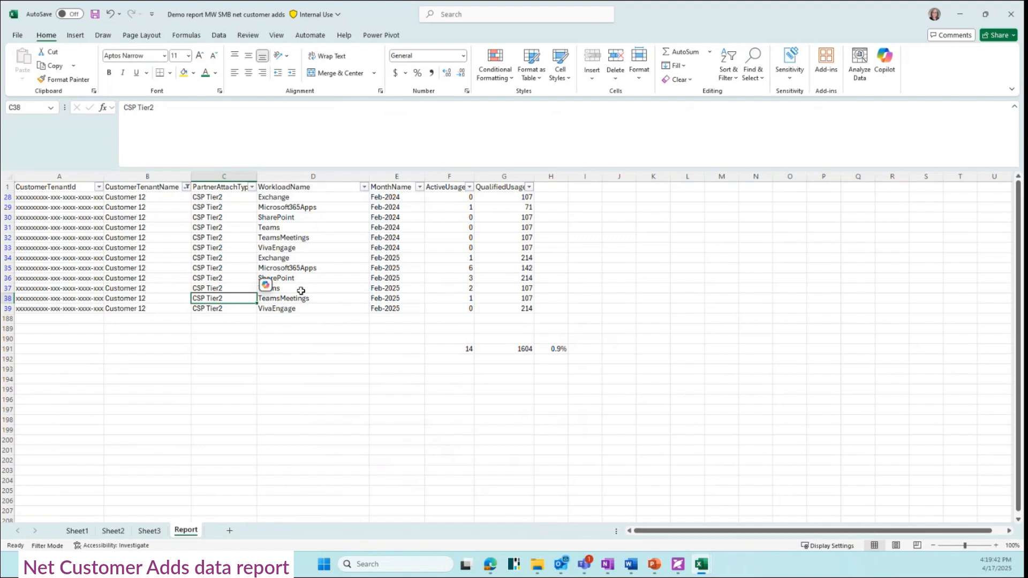
click(113, 531)
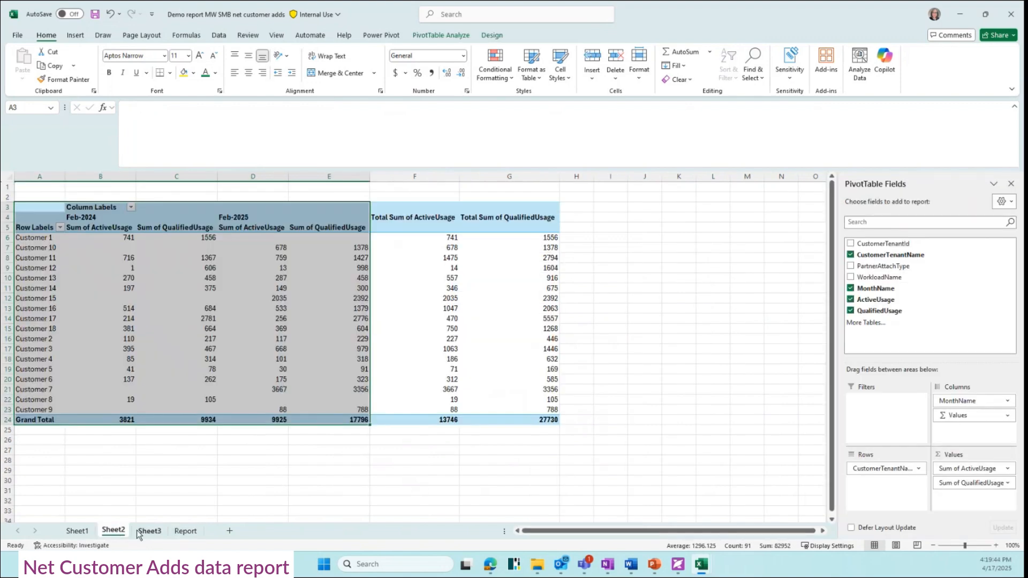
click(148, 531)
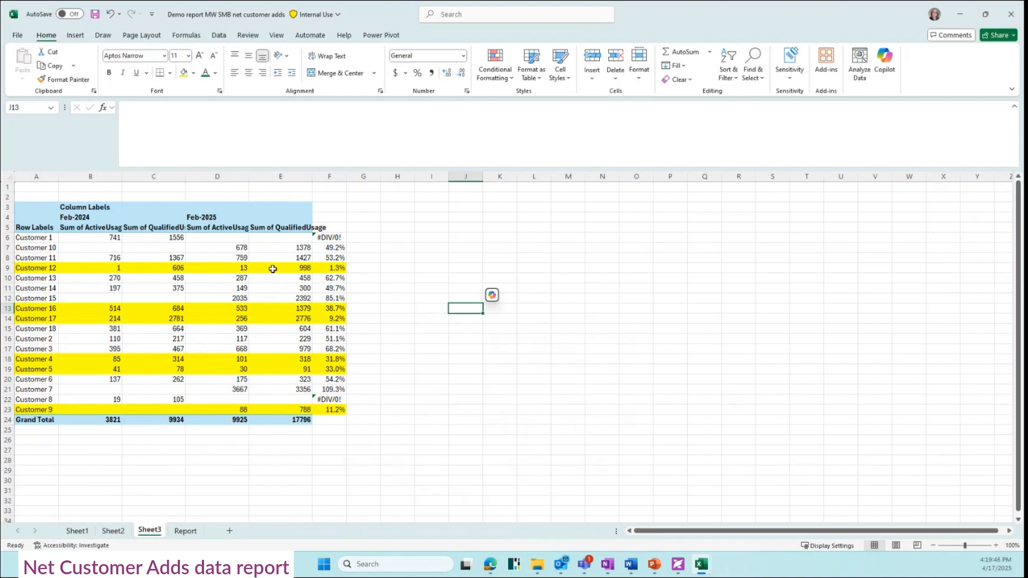
click(185, 531)
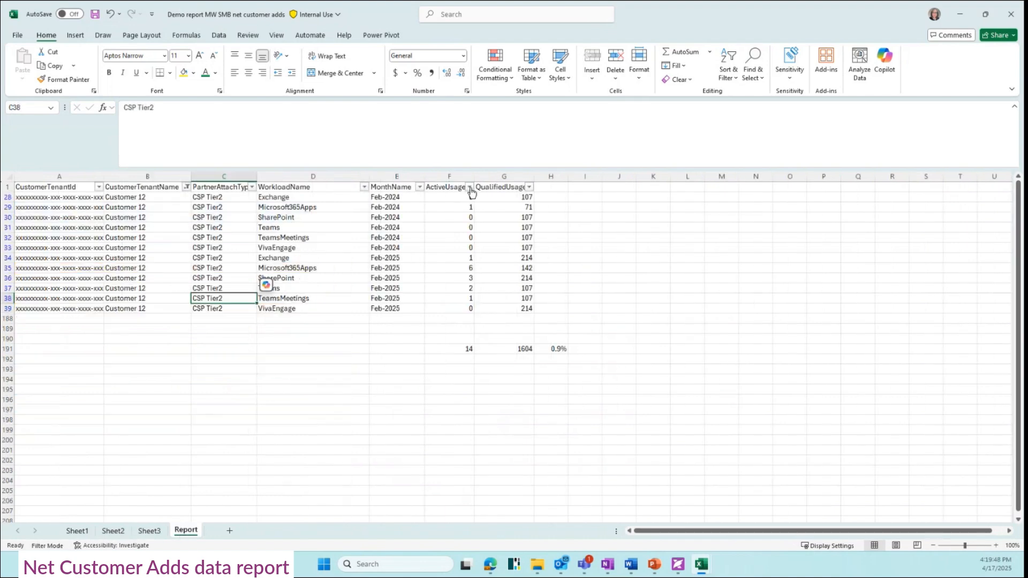
click(527, 197)
click(405, 208)
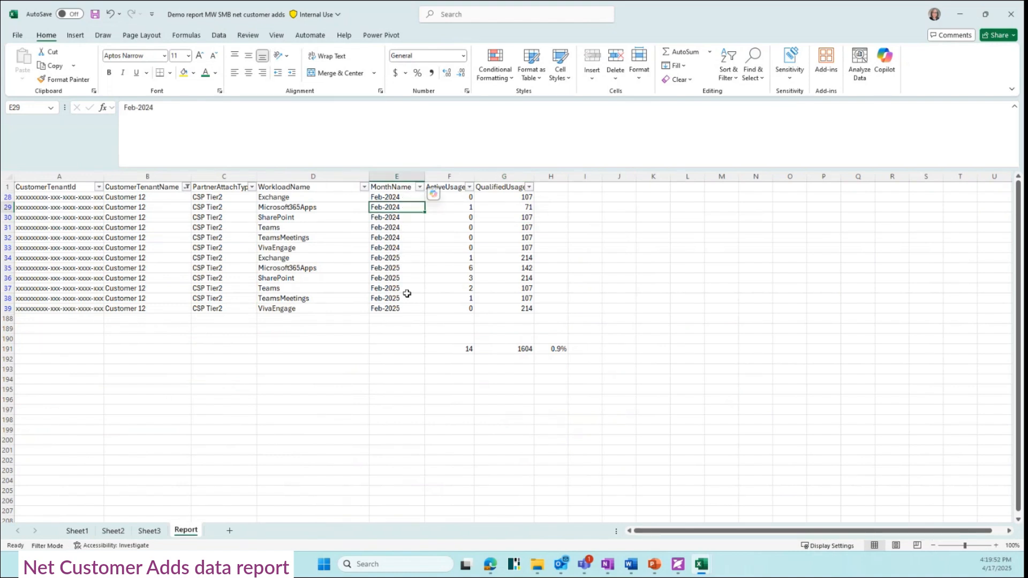
Filter the MonthName column to show only Feb-2025 by excluding Feb-2024
click(420, 186)
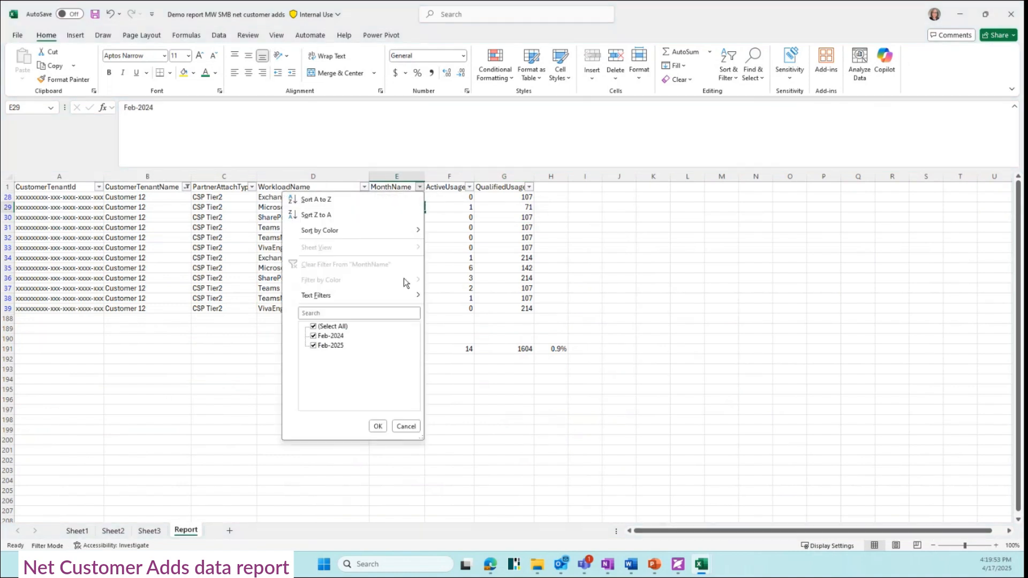
click(332, 337)
click(377, 427)
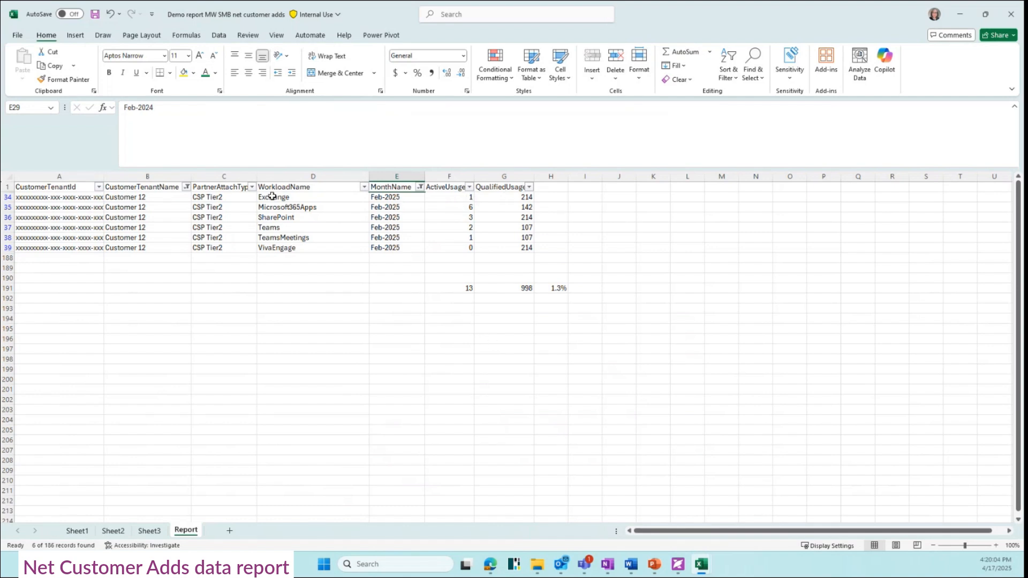
Highlight Customer 12's Exchange, Microsoft365Apps, SharePoint, Teams and TeamsMeetings workload cells and the customer names beside them in yellow
drag(285, 197, 299, 238)
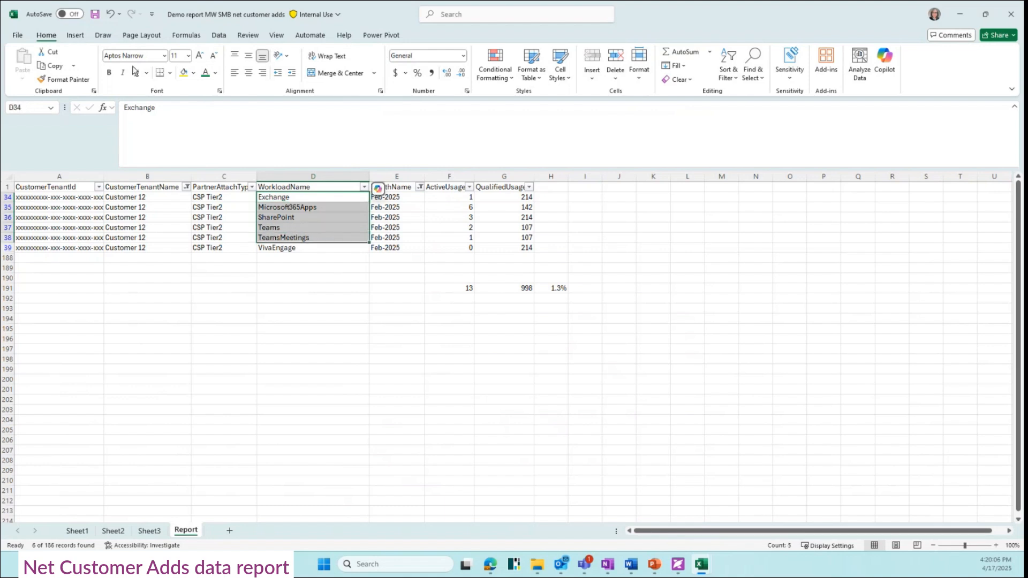
click(184, 72)
click(150, 198)
drag(150, 198, 148, 238)
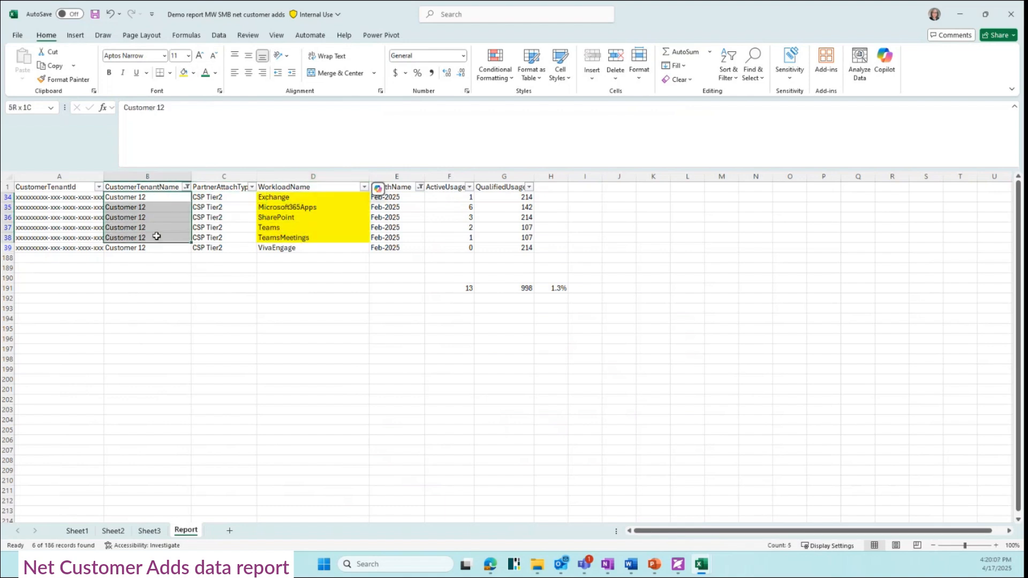
click(183, 72)
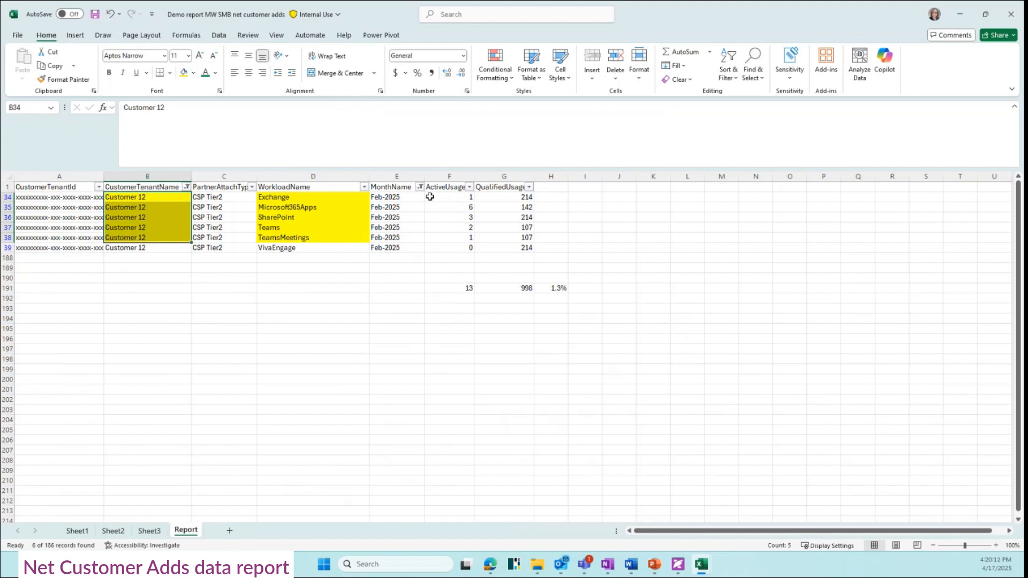
click(456, 197)
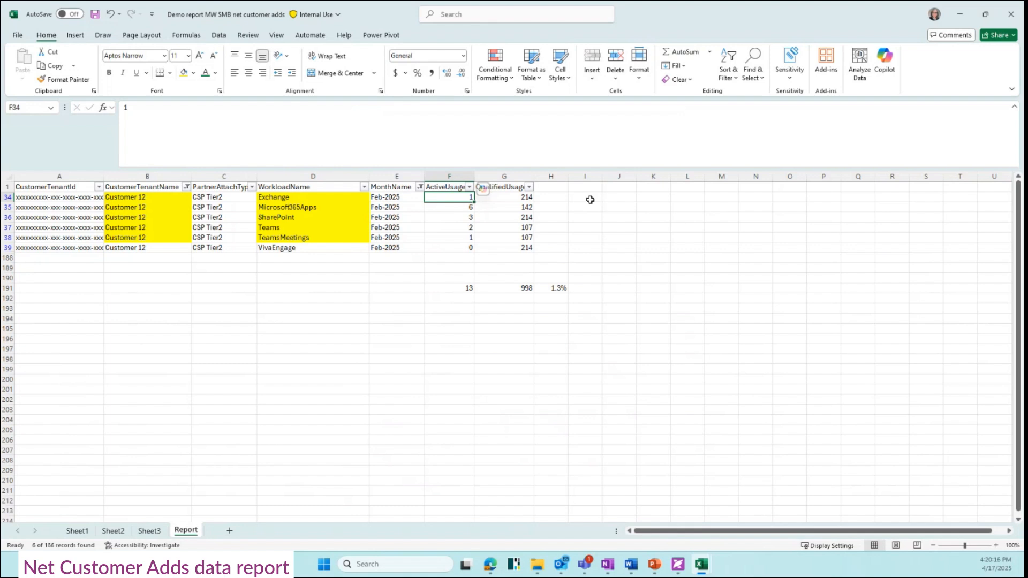
click(455, 209)
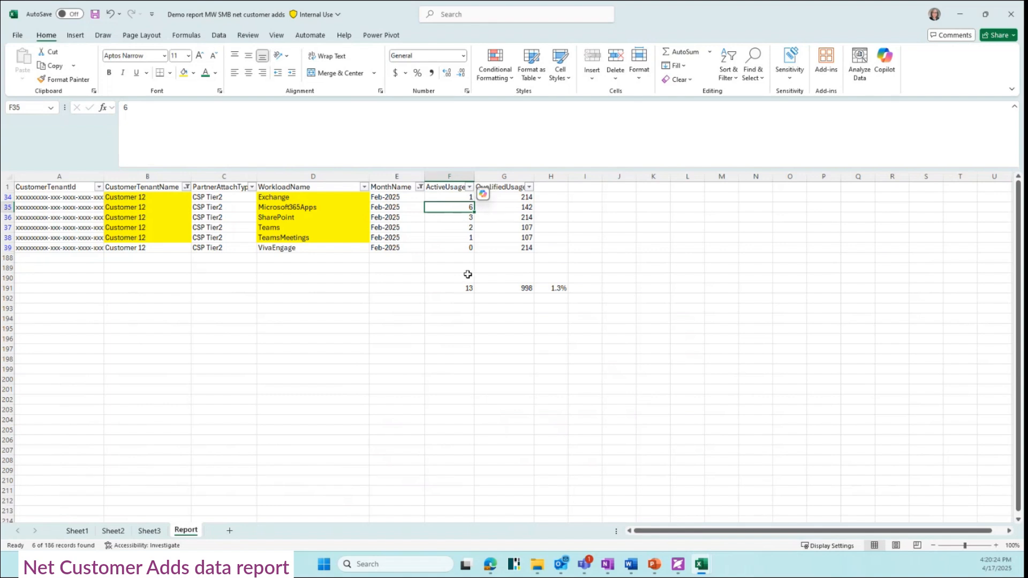
click(420, 187)
click(564, 245)
Find the next highlighted customer in Sheet3 and filter the Report sheet's CustomerTenantName column to only Customer 16
click(152, 532)
click(43, 309)
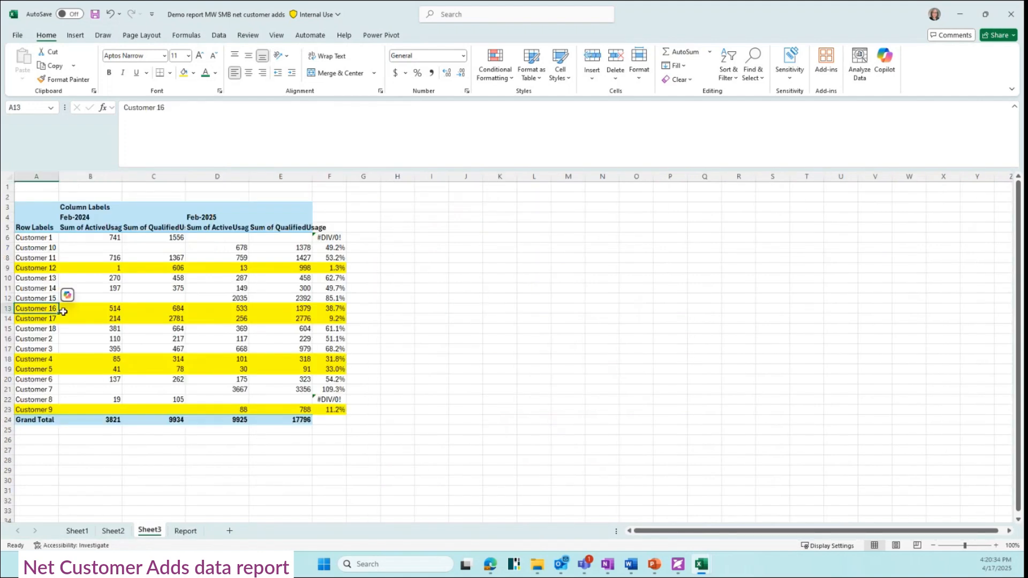
click(184, 531)
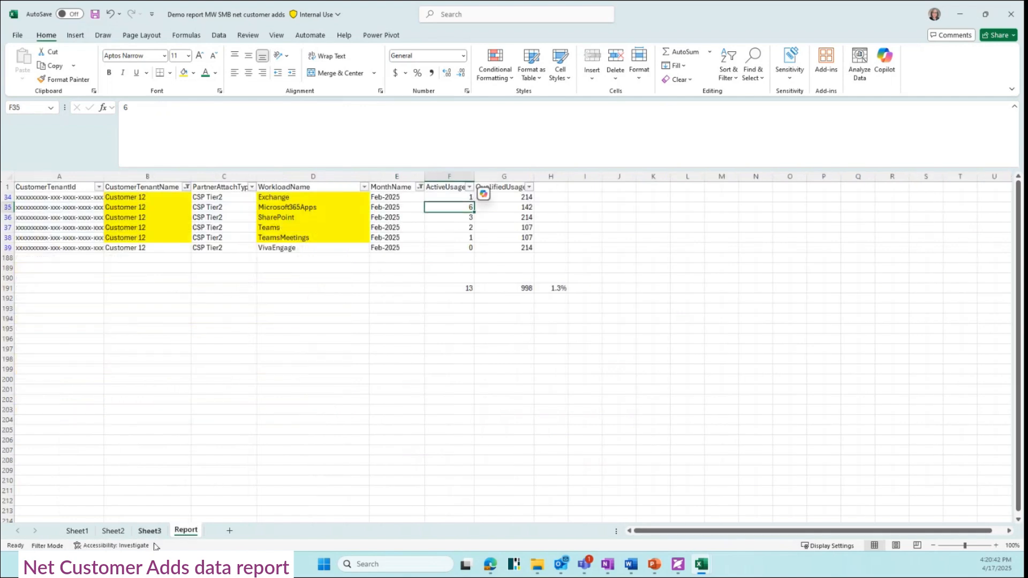
click(153, 531)
click(185, 531)
click(73, 355)
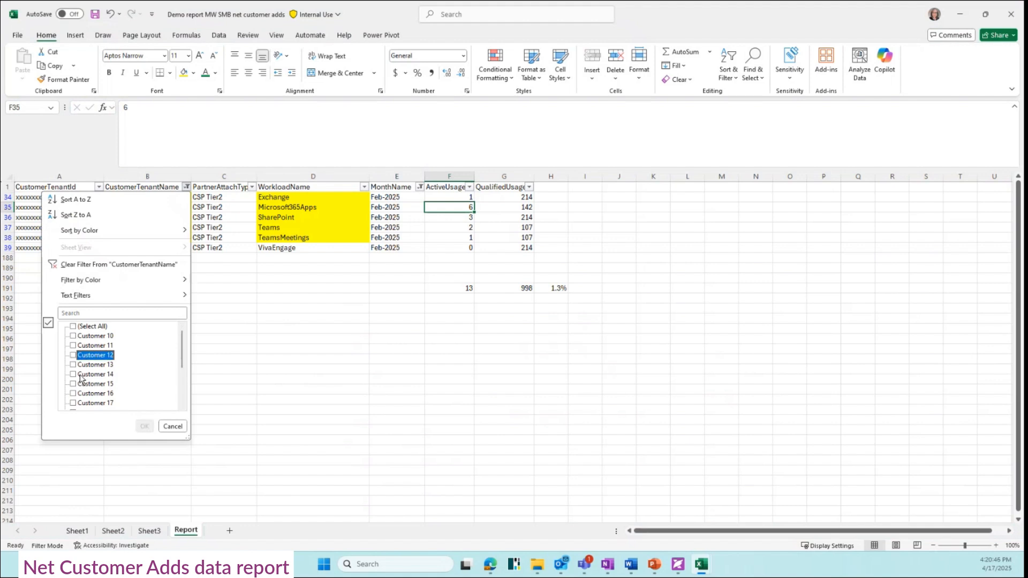
click(73, 394)
click(144, 427)
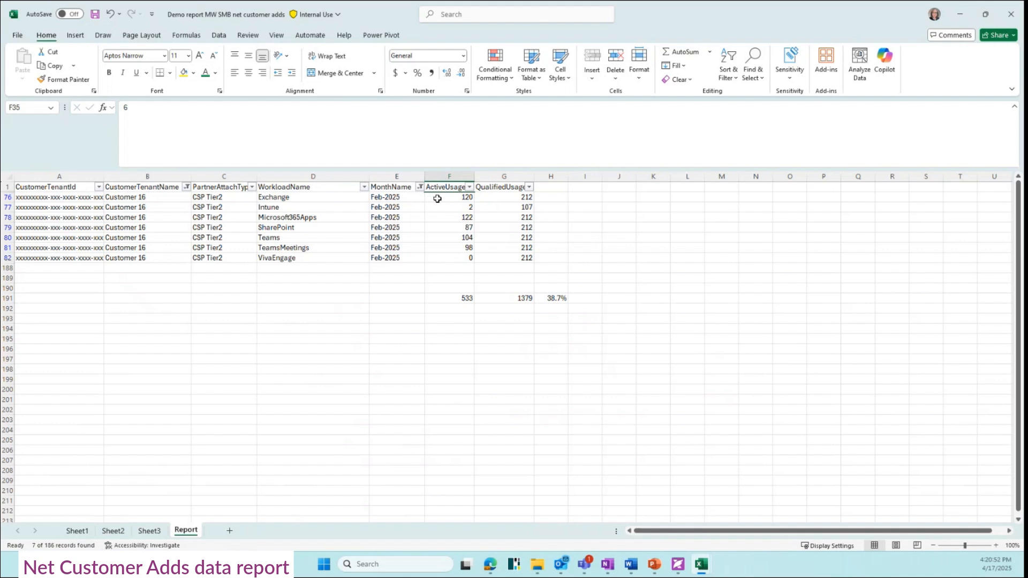
Fill Customer 16's Exchange, Intune, Microsoft365Apps, SharePoint, Teams and TeamsMeetings workload cells with yellow
click(291, 200)
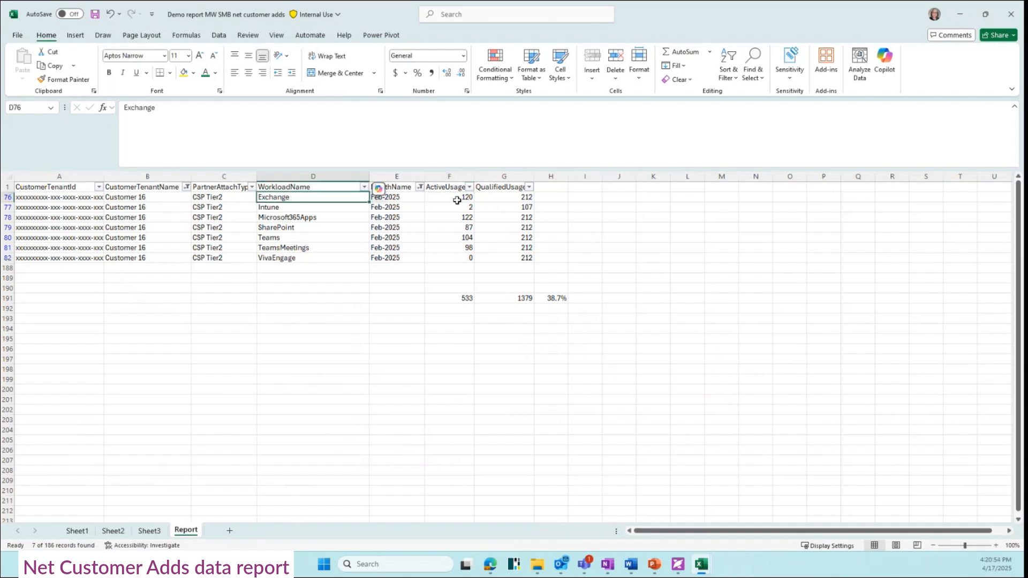
click(188, 73)
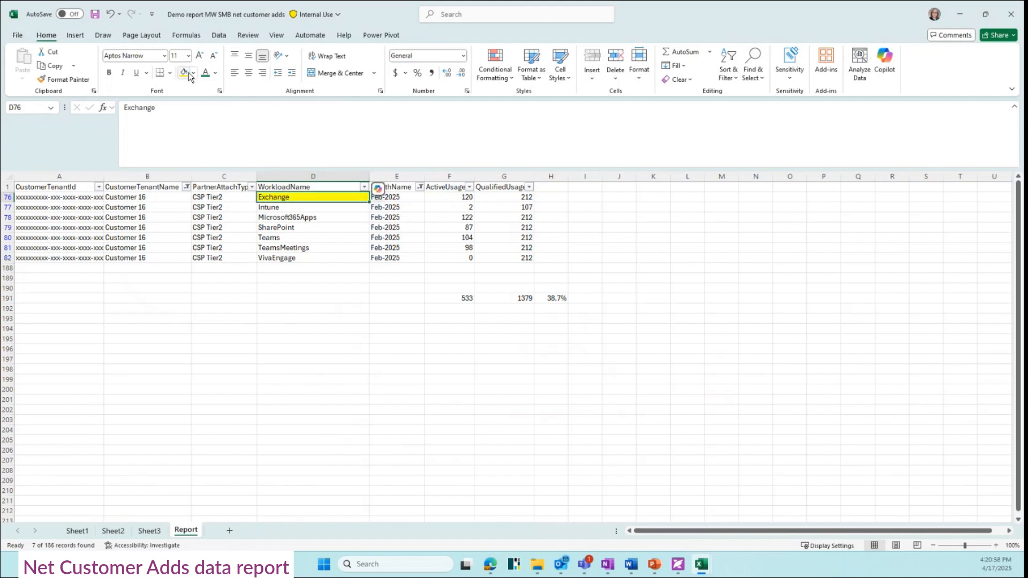
key(Down)
click(188, 72)
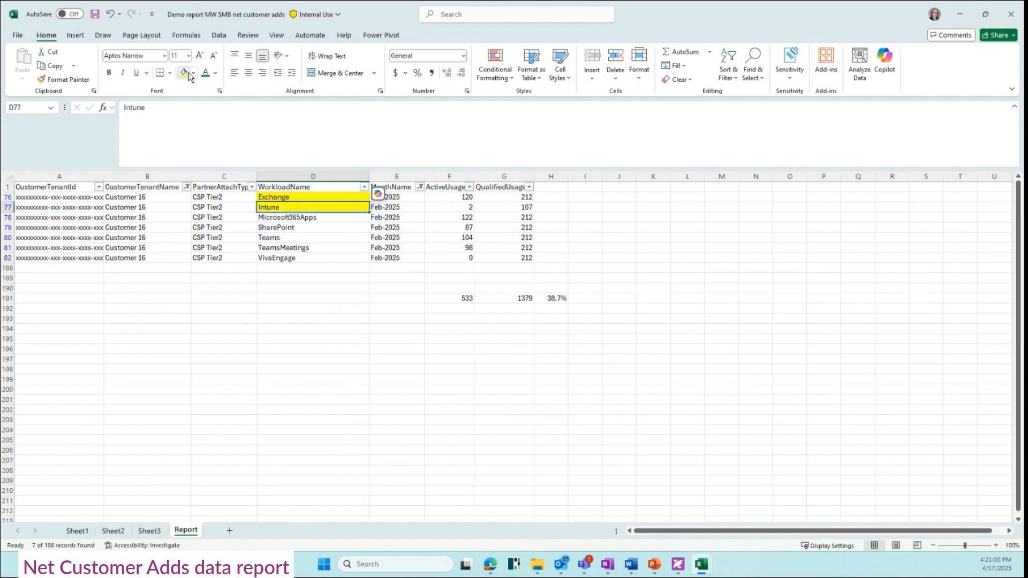
key(Down)
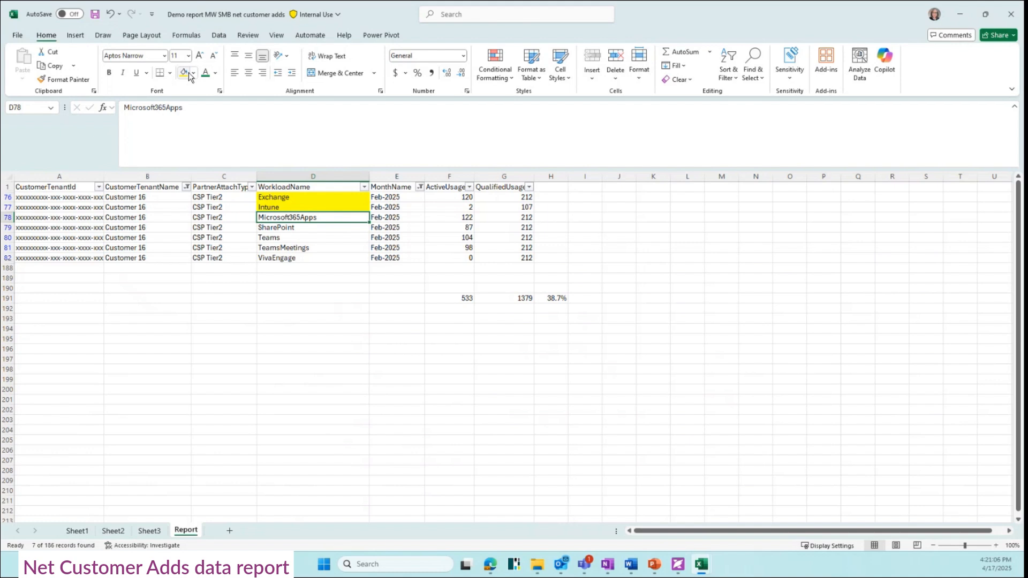
click(189, 72)
key(Down)
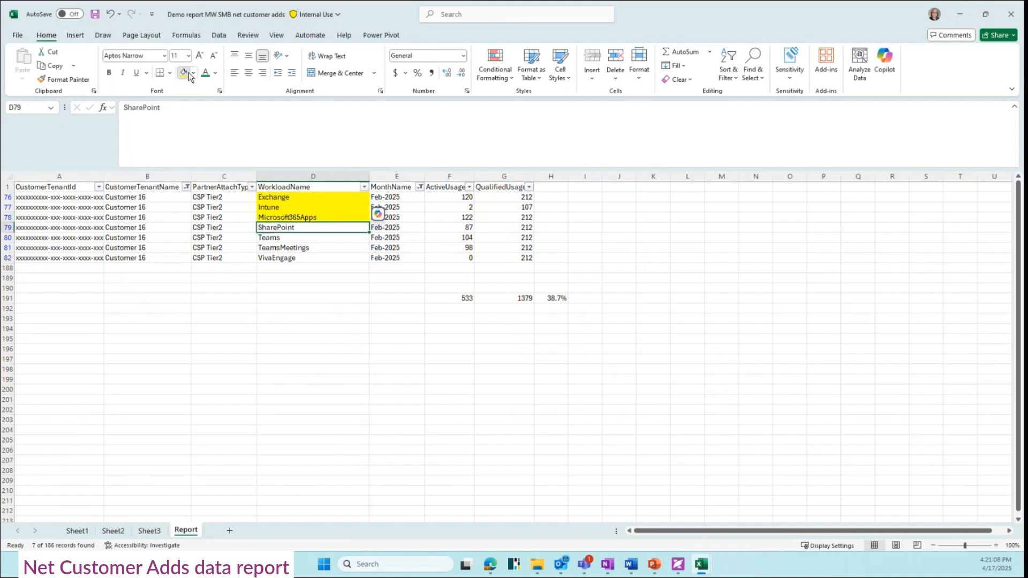
click(189, 72)
key(Down)
click(188, 72)
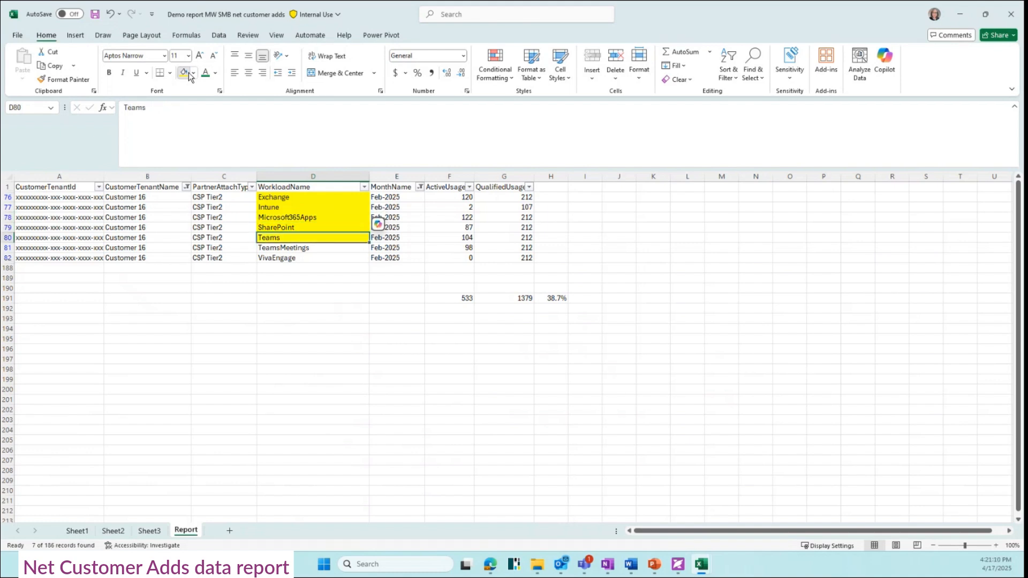
key(Down)
click(188, 73)
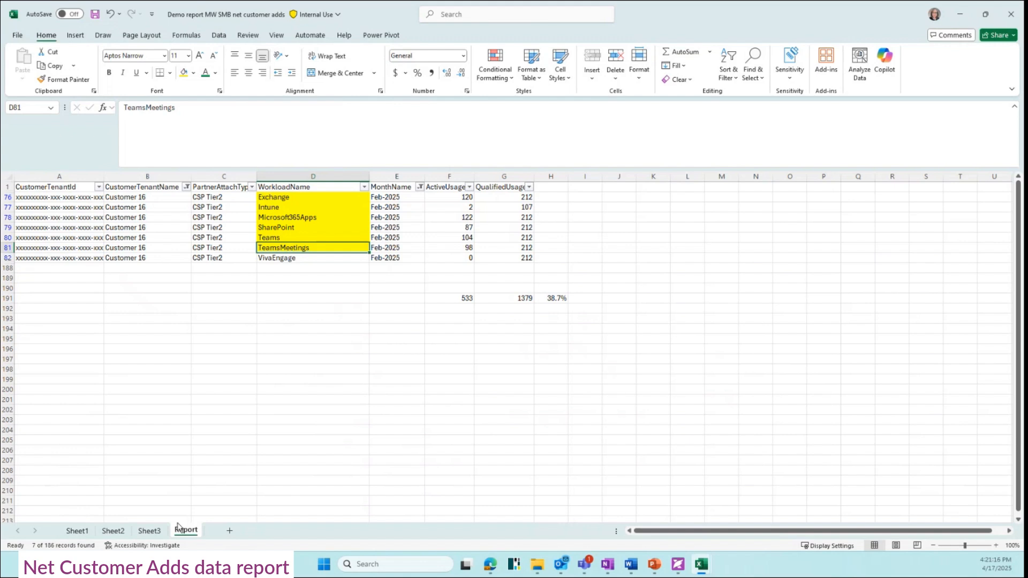
Mark Customer 17 as the next customer in Sheet3 and fill all of Customer 16's name cells in the Report sheet with yellow
click(150, 530)
key(Down)
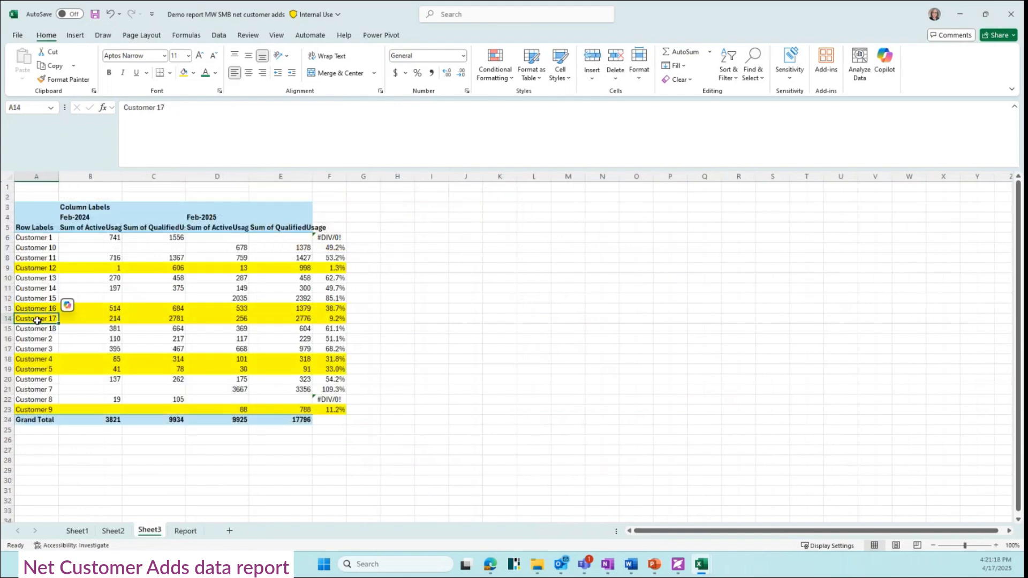
click(184, 531)
drag(153, 199, 149, 258)
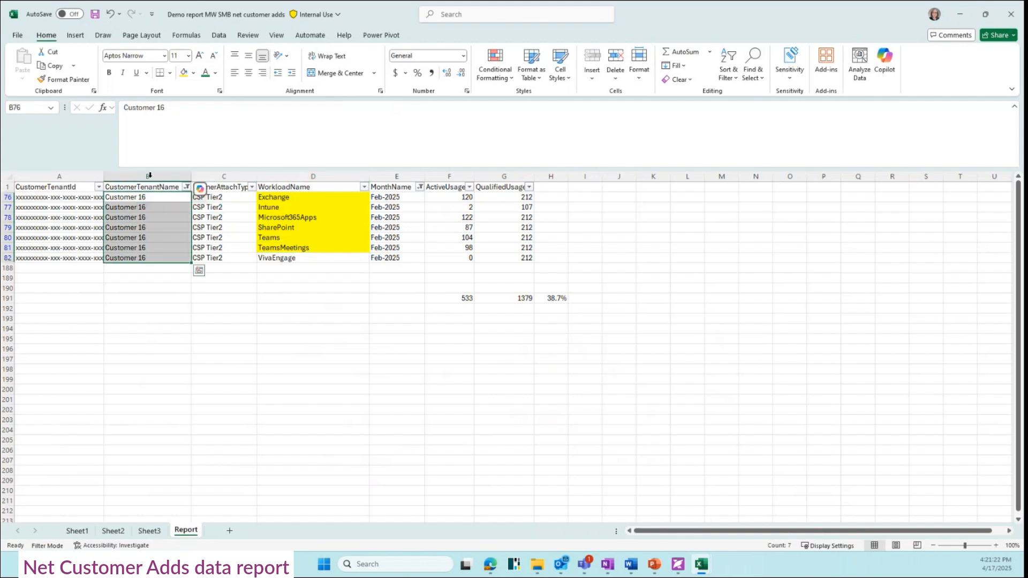
click(183, 73)
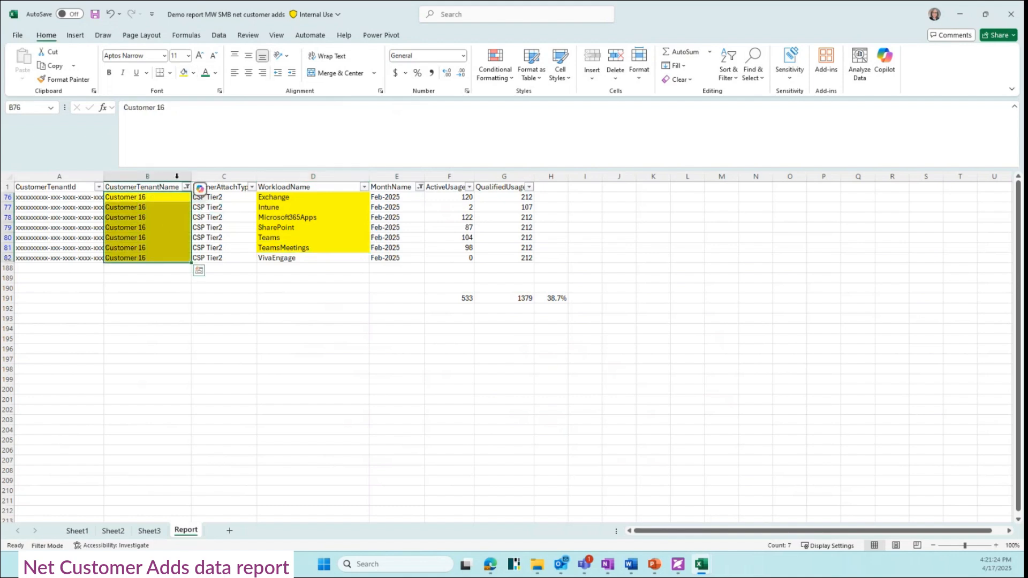
click(153, 207)
Change the CustomerTenantName filter to show only Customer 17 instead of Customer 16
click(187, 187)
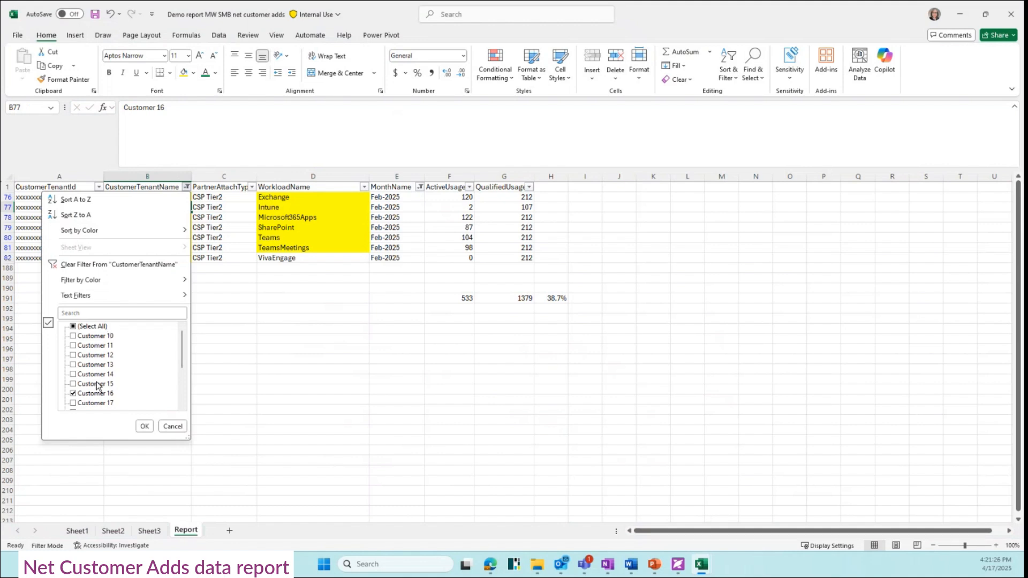
click(73, 403)
click(73, 393)
click(144, 426)
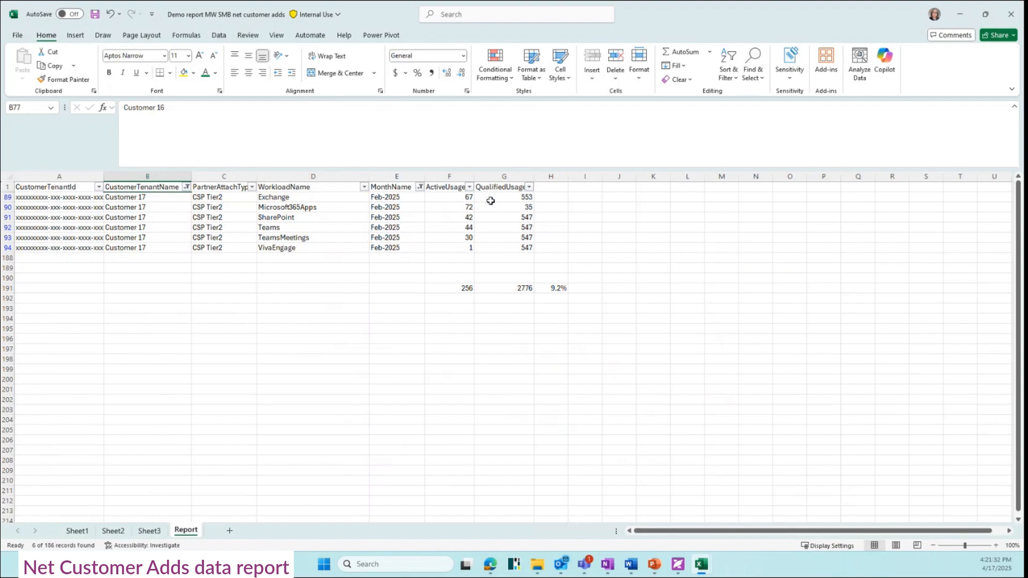
Fill all of Customer 17's visible name cells in the CustomerTenantName column with yellow
click(301, 197)
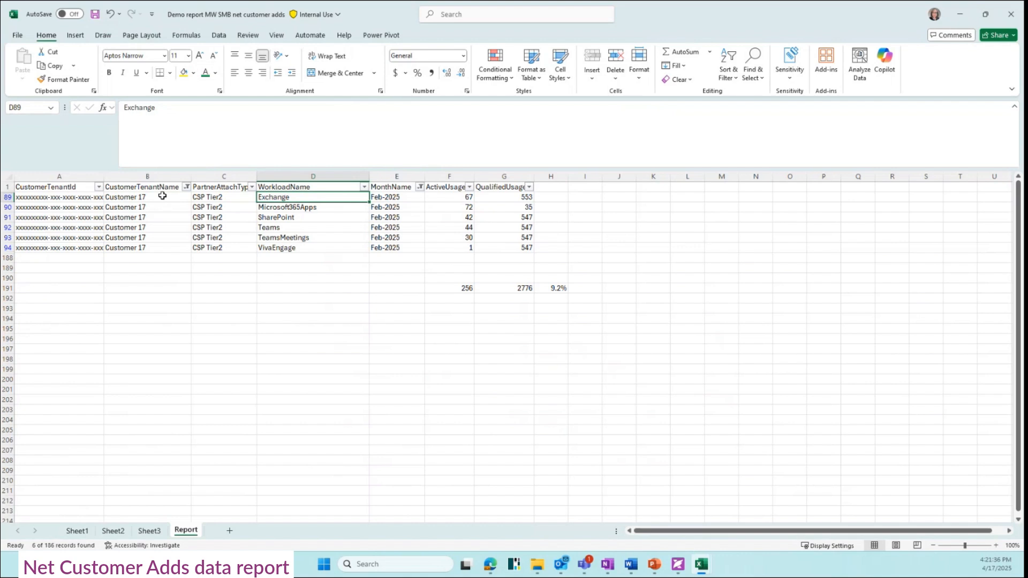
drag(163, 196, 161, 247)
drag(159, 199, 161, 248)
click(184, 73)
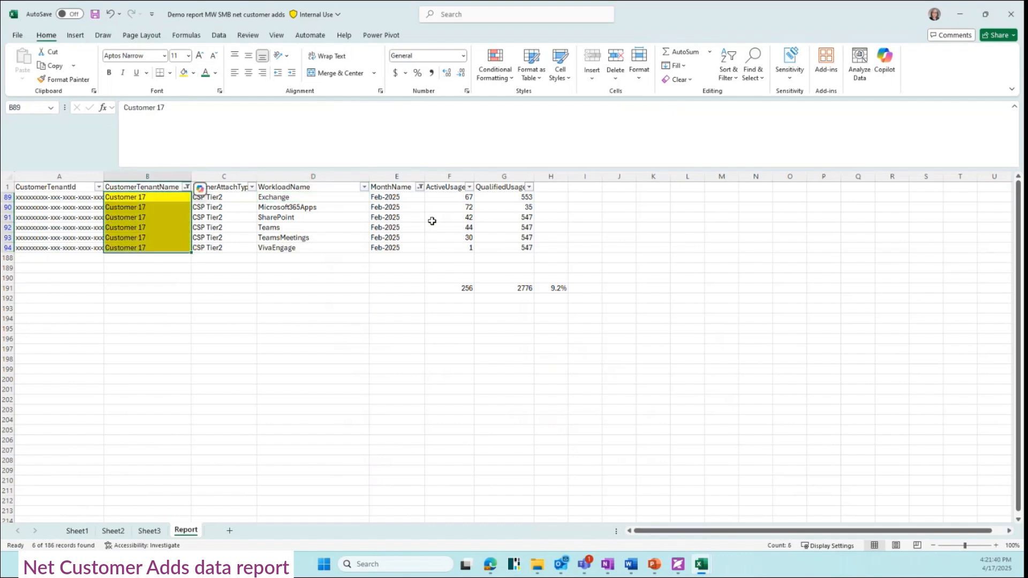
Highlight Customer 17's Exchange, SharePoint, Teams and TeamsMeetings workload cells in yellow, leaving out Microsoft365Apps and VivaEngage
click(327, 197)
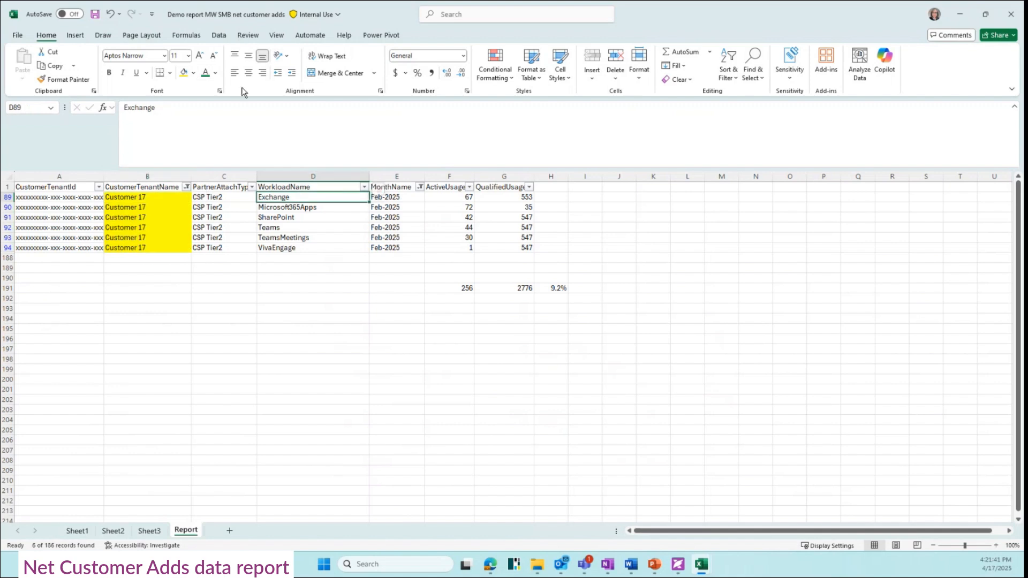
click(183, 74)
key(Down)
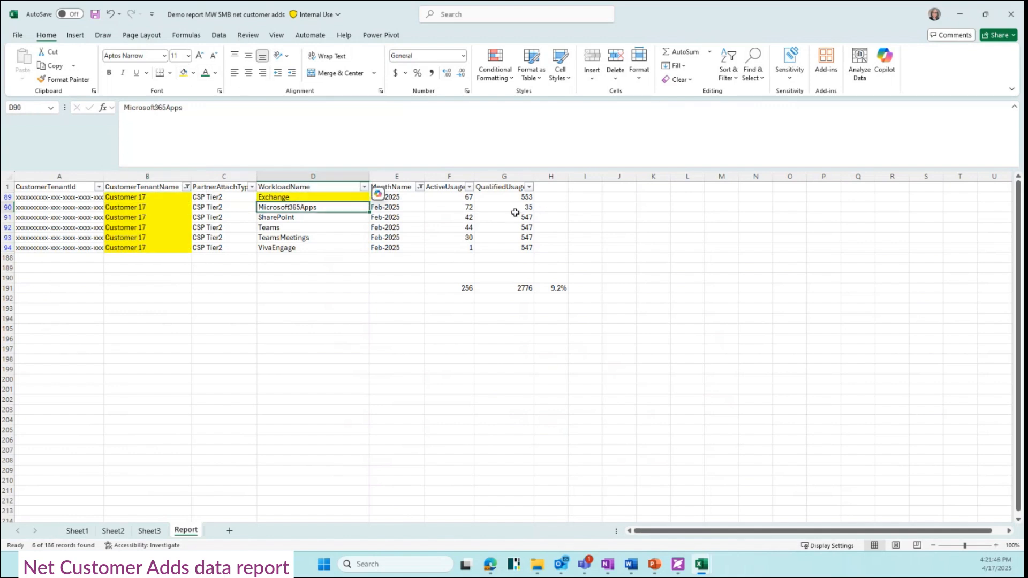
click(294, 218)
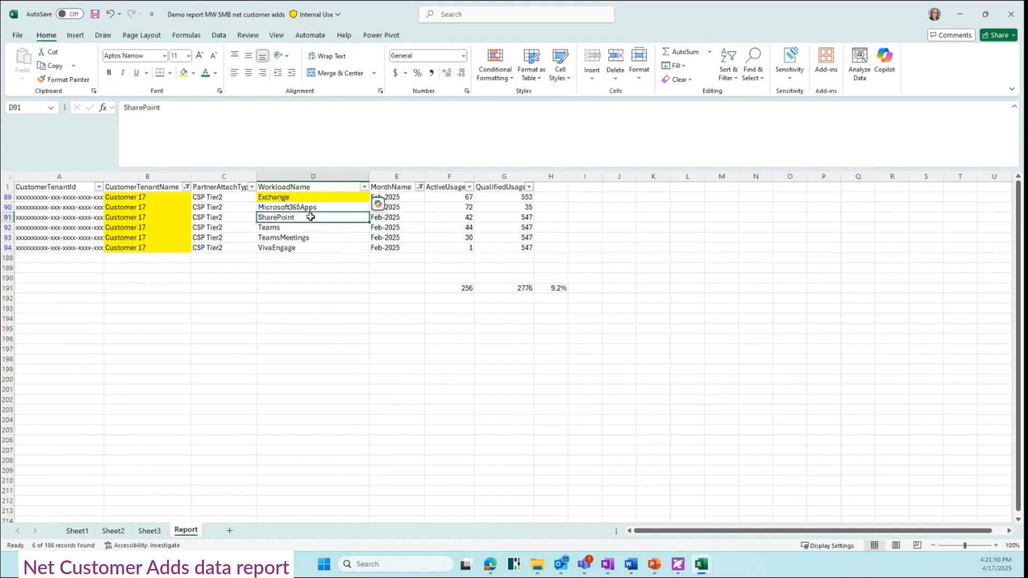
drag(311, 217, 291, 237)
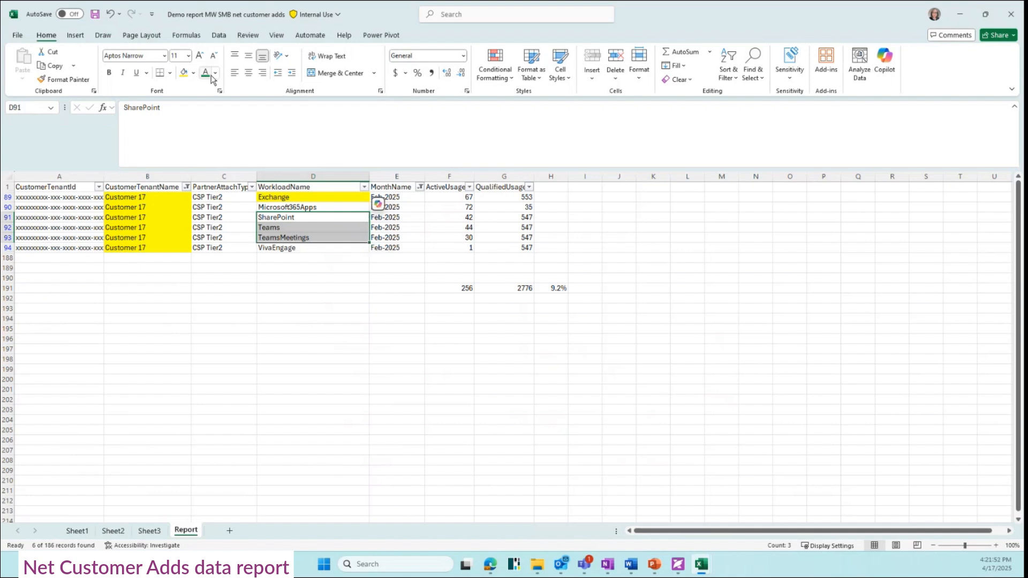
click(184, 73)
click(323, 207)
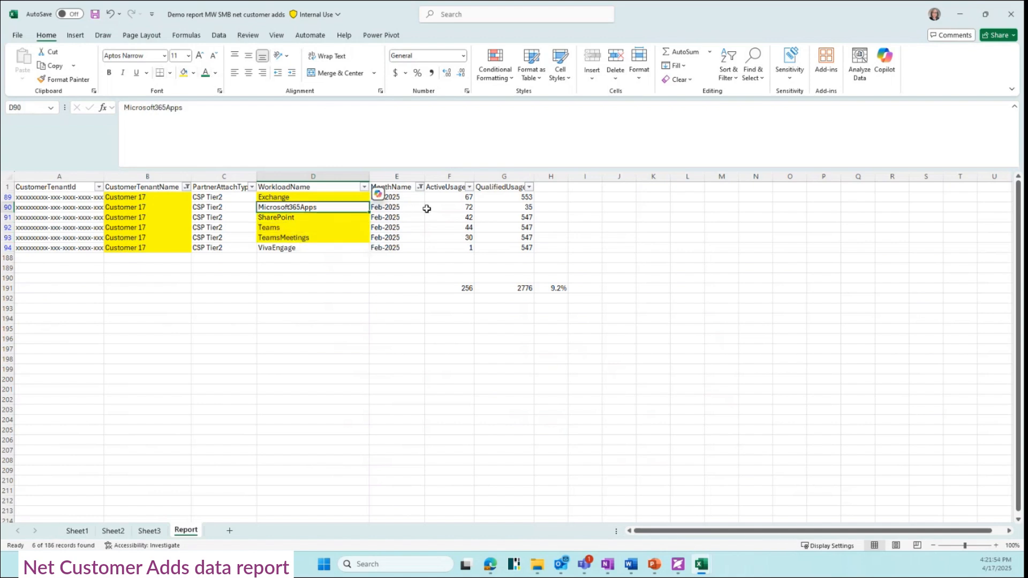
click(428, 208)
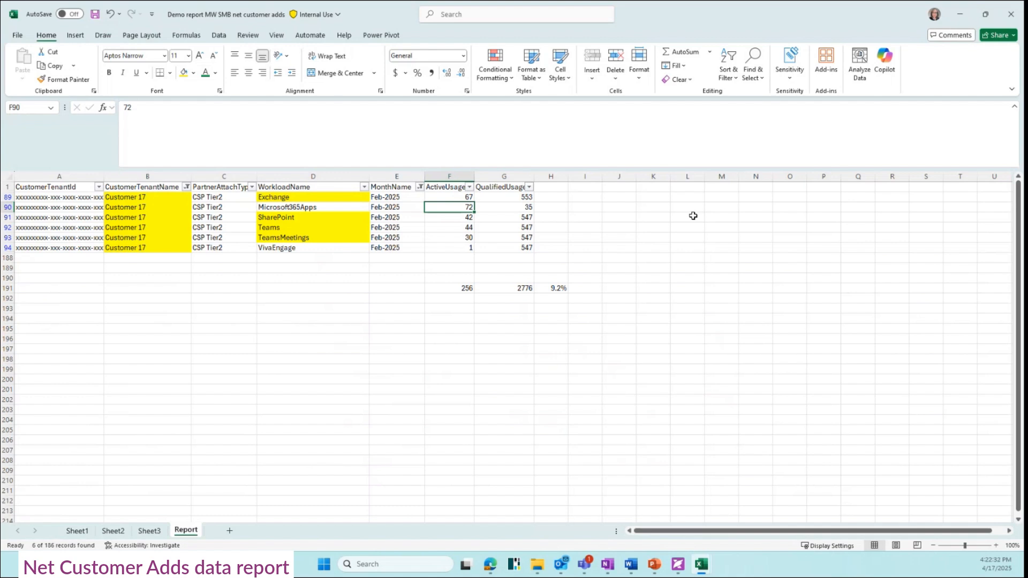
Find the next highlighted customer in Sheet3 and filter the Report sheet's CustomerTenantName column to only Customer 4
mouse_move(479, 202)
scroll(171, 509, down, 1)
scroll(345, 328, up, 1)
click(146, 536)
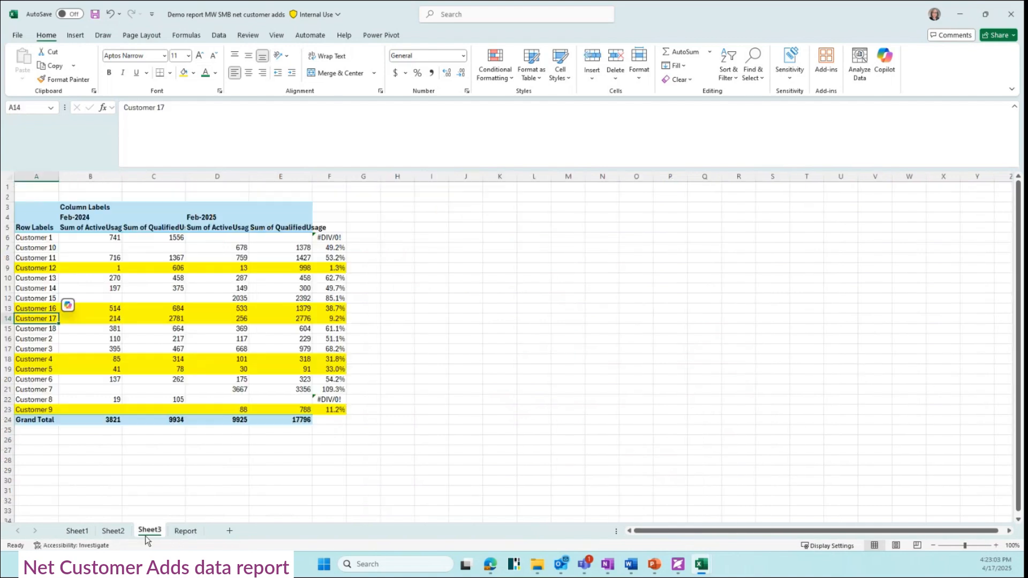
click(52, 360)
click(183, 532)
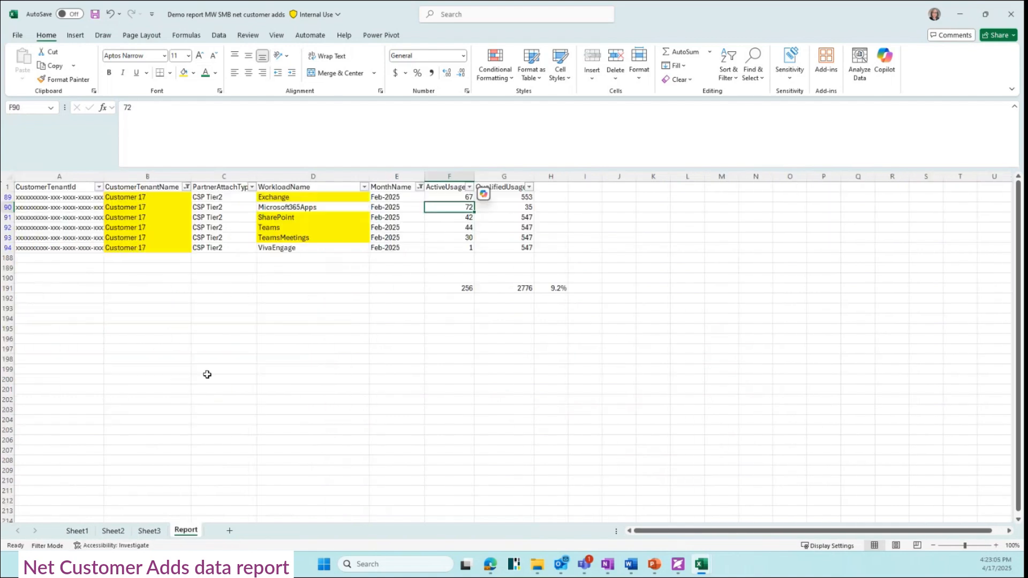
click(188, 187)
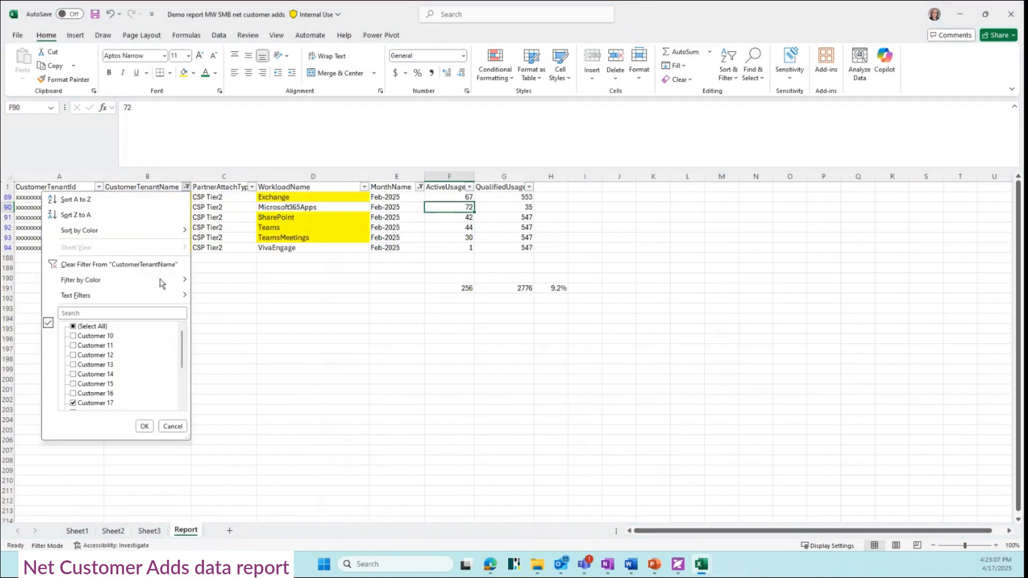
click(73, 403)
scroll(80, 375, down, 2)
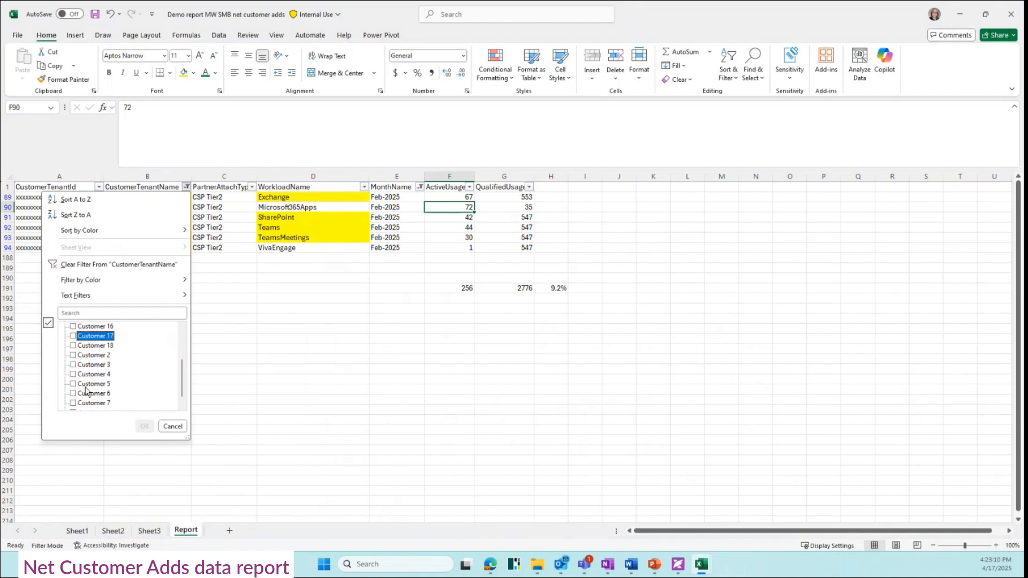
click(86, 374)
click(144, 426)
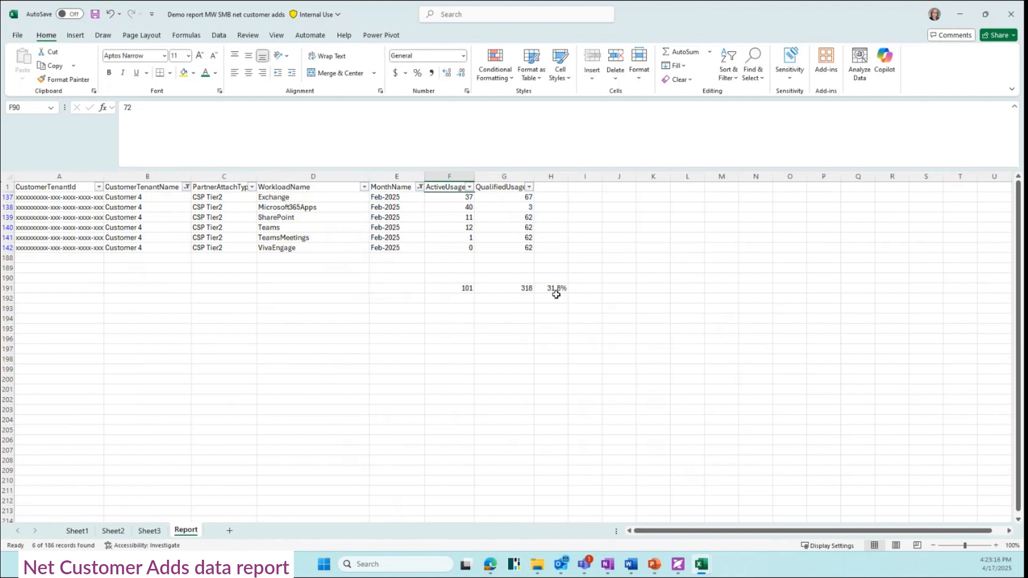
click(445, 199)
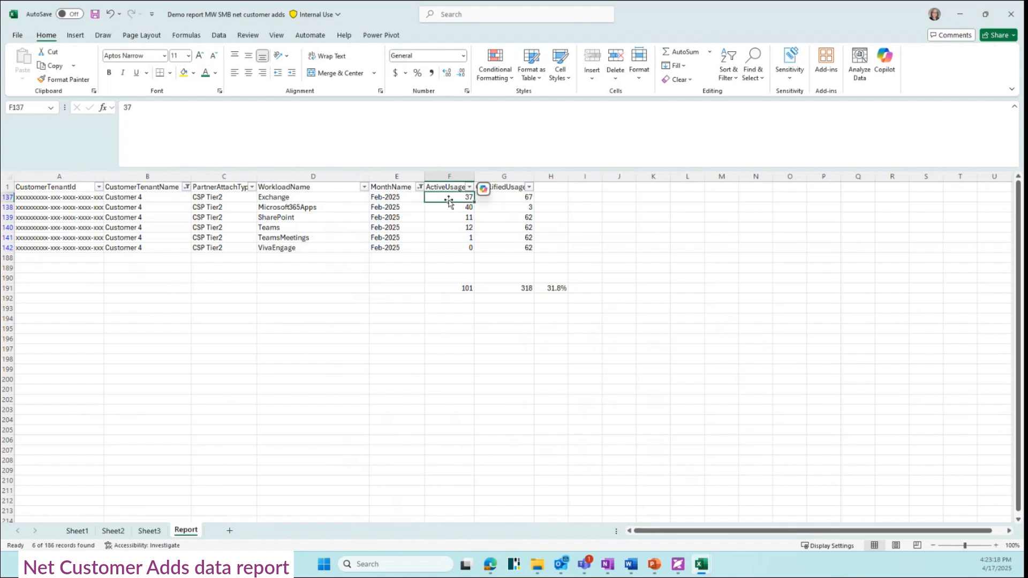
Highlight Customer 4's Exchange, SharePoint, Teams and TeamsMeetings workload cells in yellow, leaving out Microsoft365Apps and VivaEngage
click(303, 199)
click(185, 73)
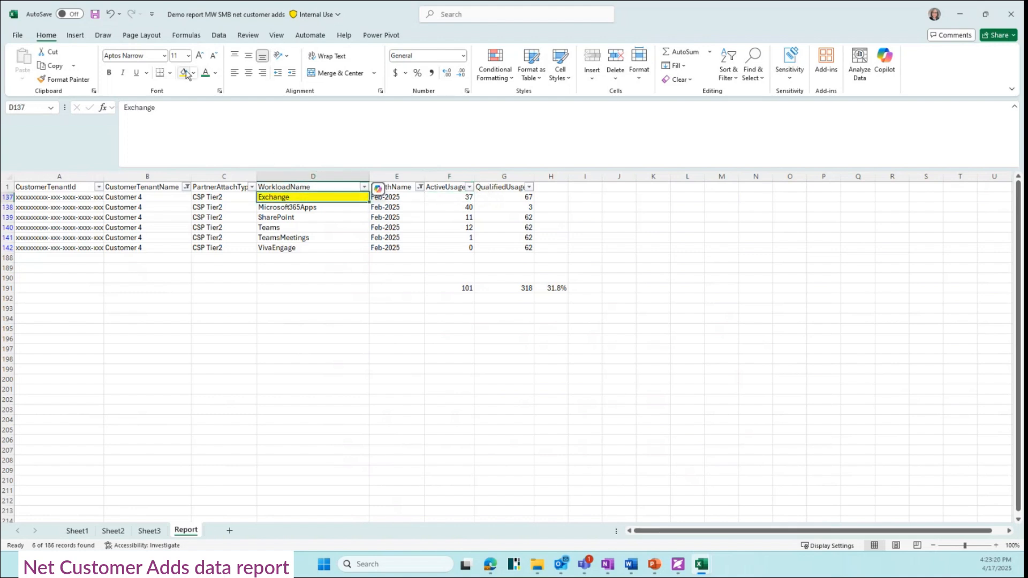
key(Down)
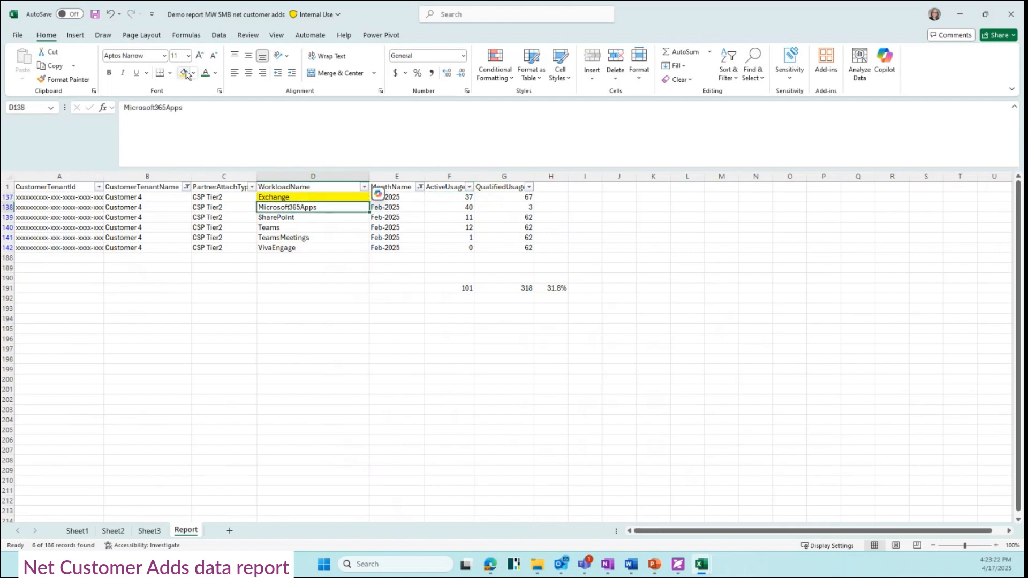
key(Down)
click(185, 70)
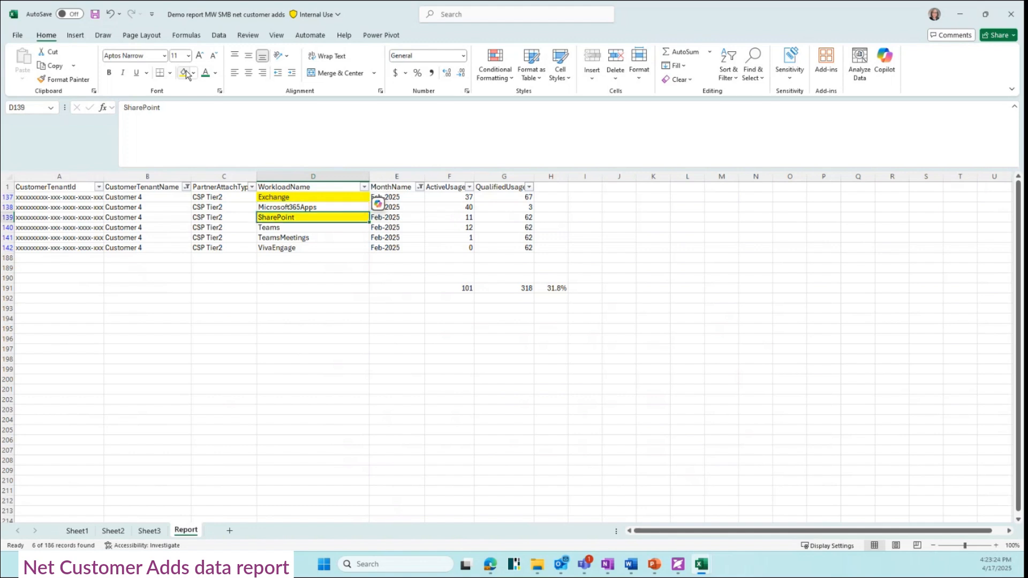
key(Down)
click(185, 69)
key(Down)
click(185, 69)
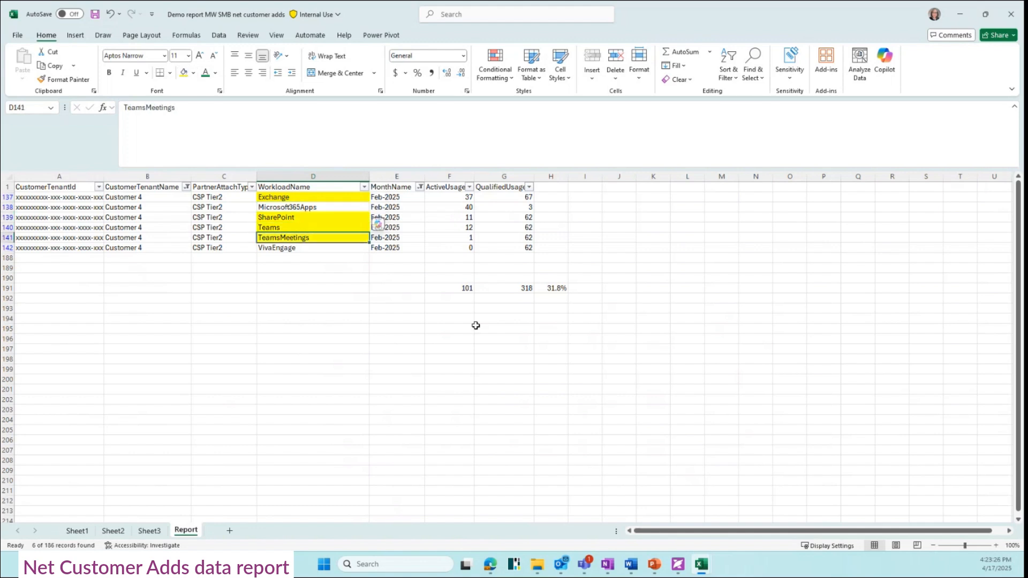
click(414, 372)
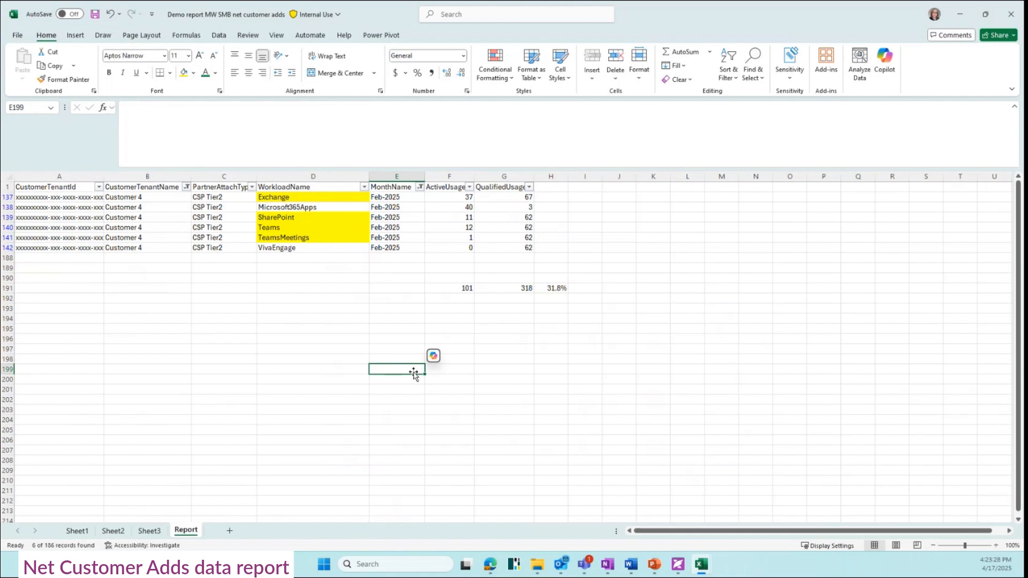
Compare the highlighted customers in Sheet3 with the customer pivot in the Demo report MW SMB deployments workbook, placed alongside
click(152, 532)
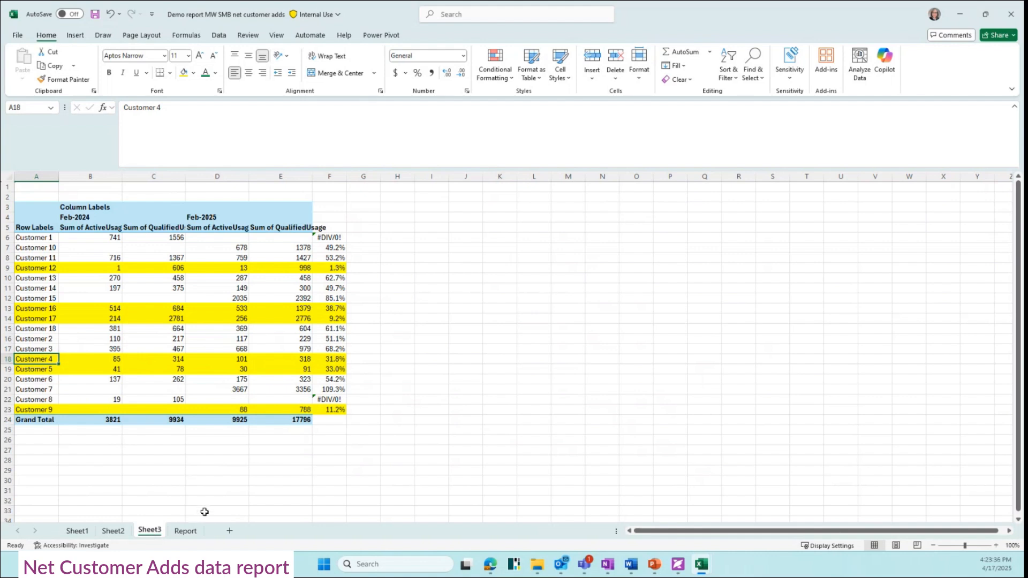
mouse_move(701, 564)
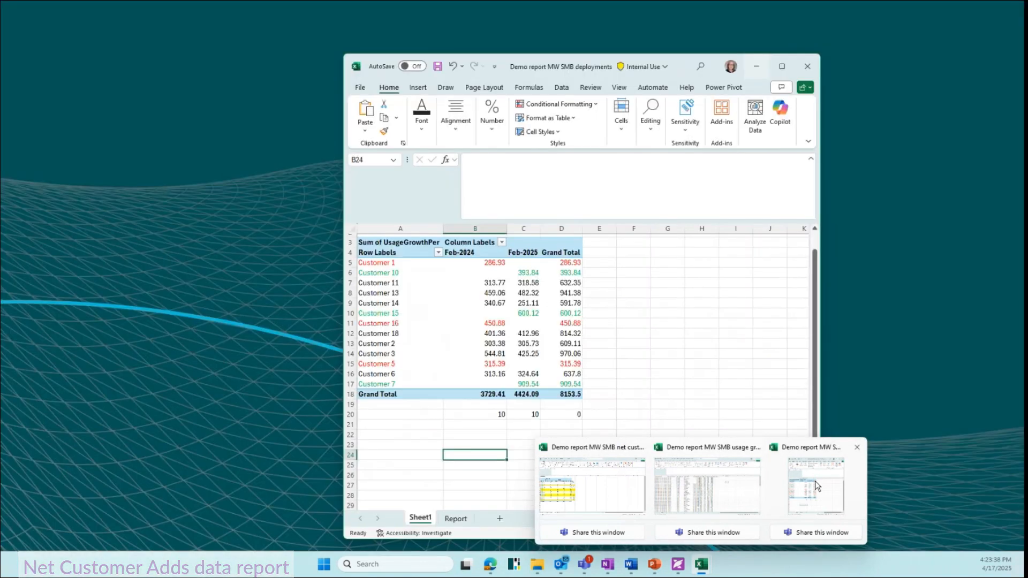
click(815, 481)
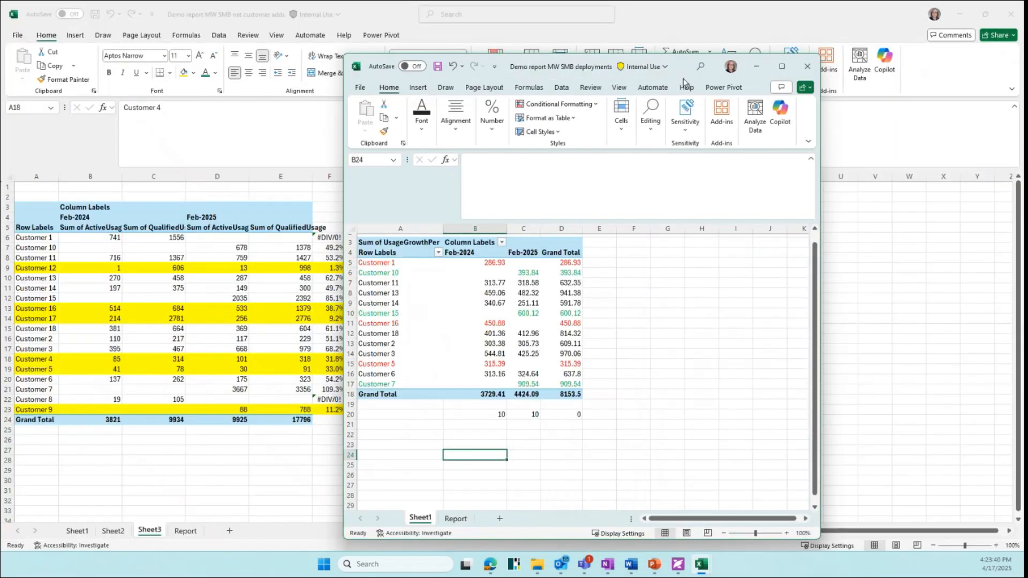
drag(683, 77, 774, 68)
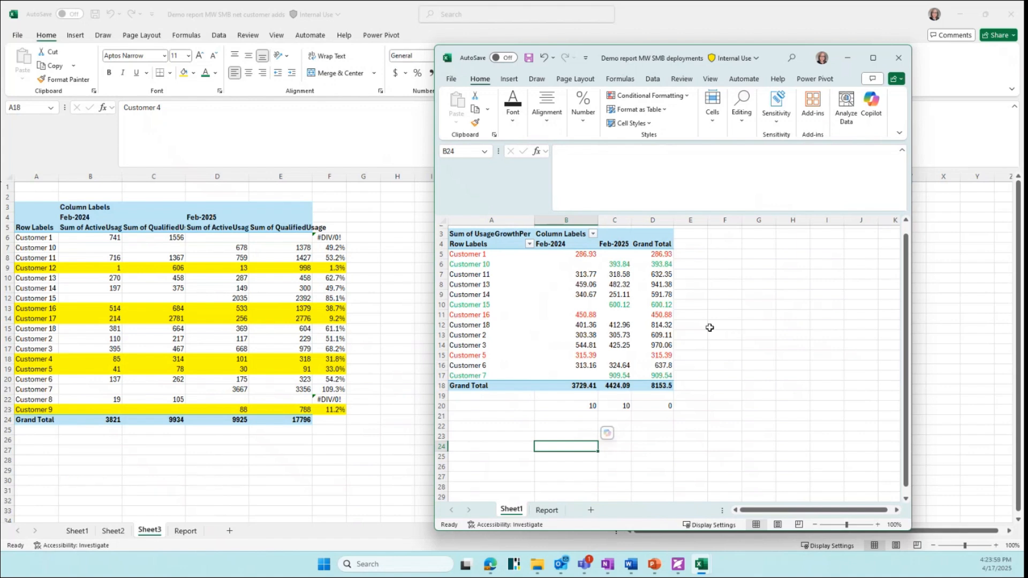
click(873, 58)
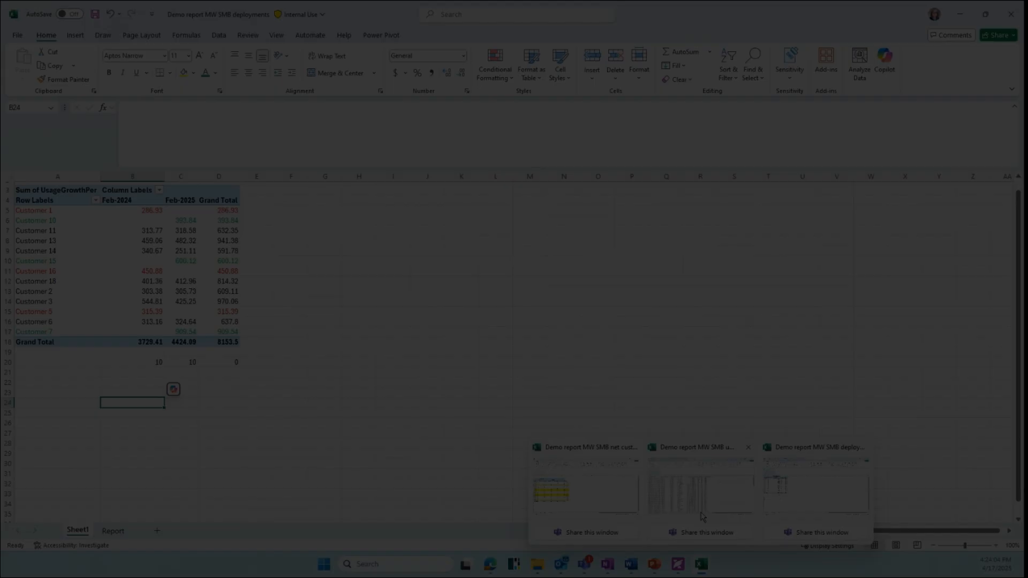
Switch to the Demo report MW SMB usage growth workbook and convert CurrentActiveUsage and PrevActiveUsage to numbers with Text to Columns
click(703, 516)
click(656, 320)
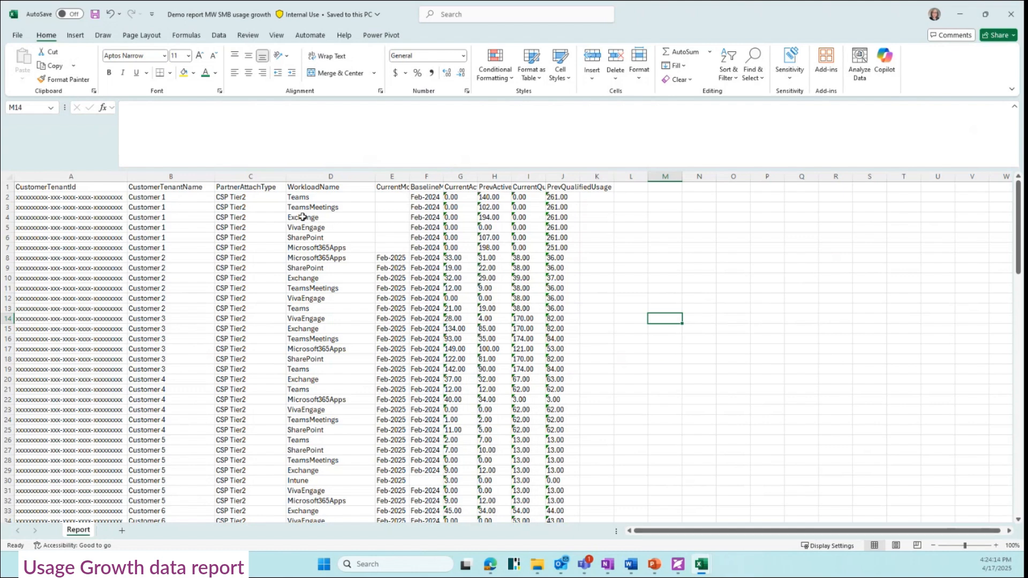
click(460, 176)
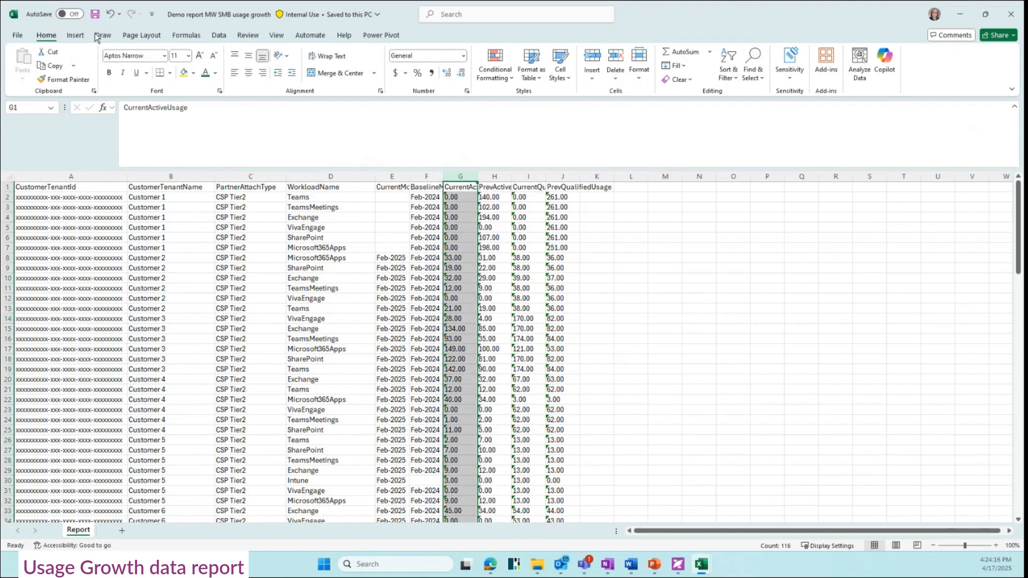
click(219, 35)
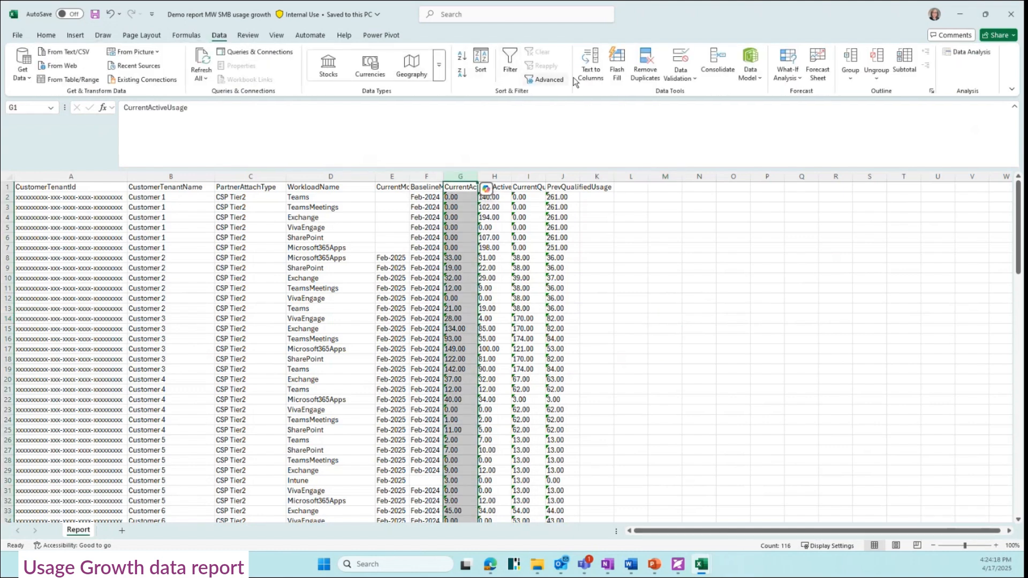
click(590, 64)
click(573, 405)
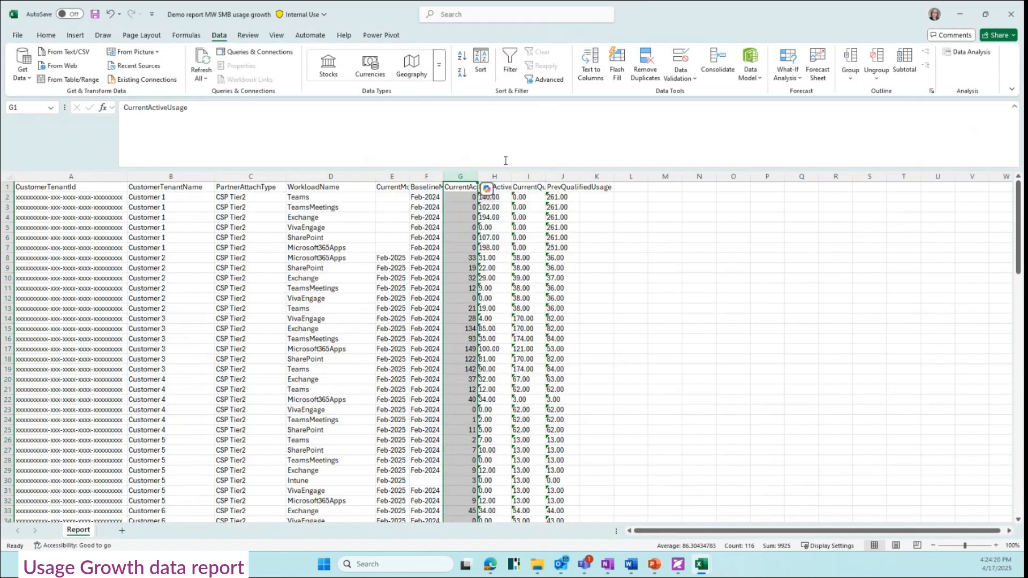
click(500, 174)
click(590, 64)
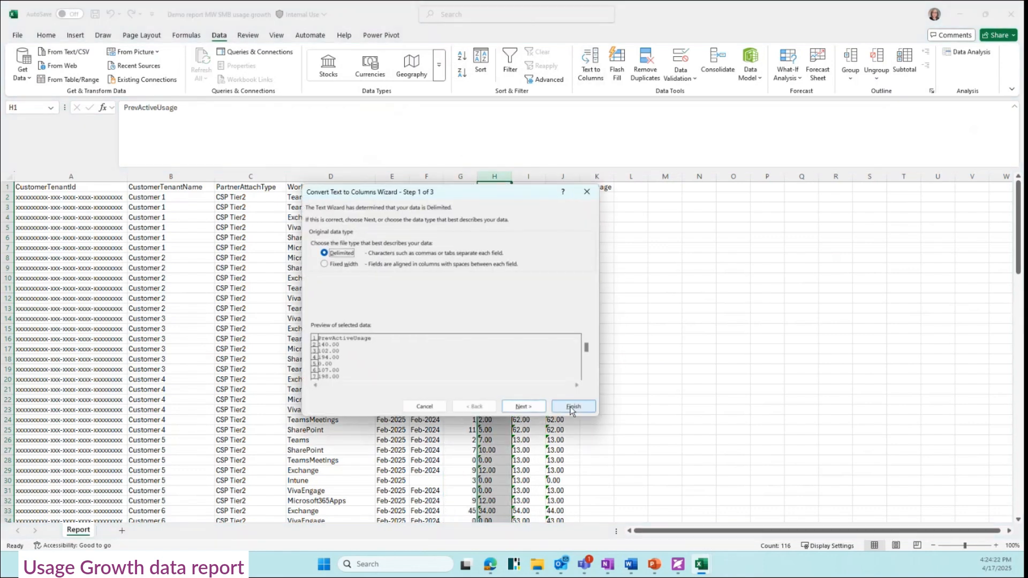
click(573, 405)
Convert the CurrentQualifiedUsage and PrevQualifiedUsage columns to numbers with Text to Columns
click(528, 176)
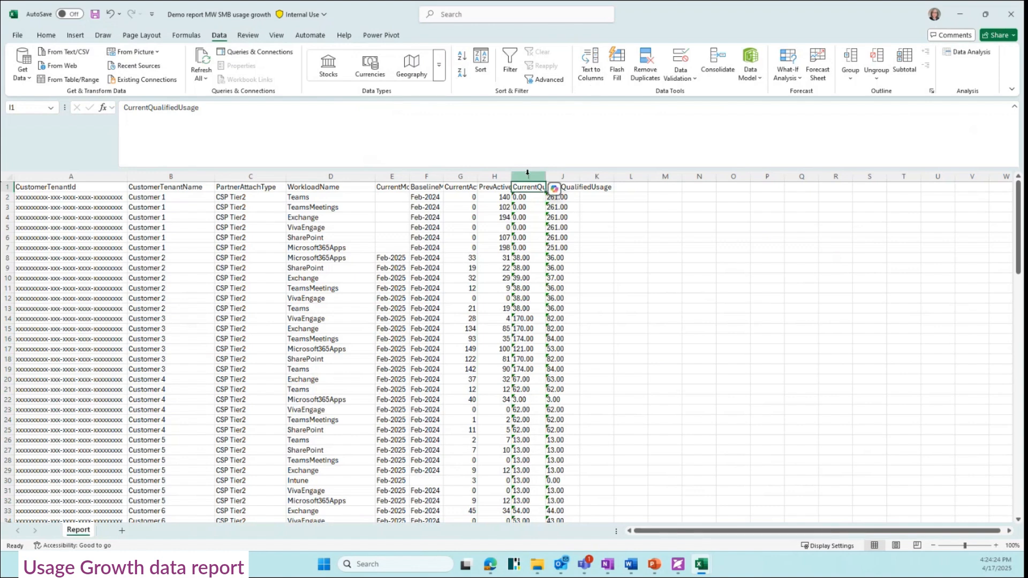
click(590, 77)
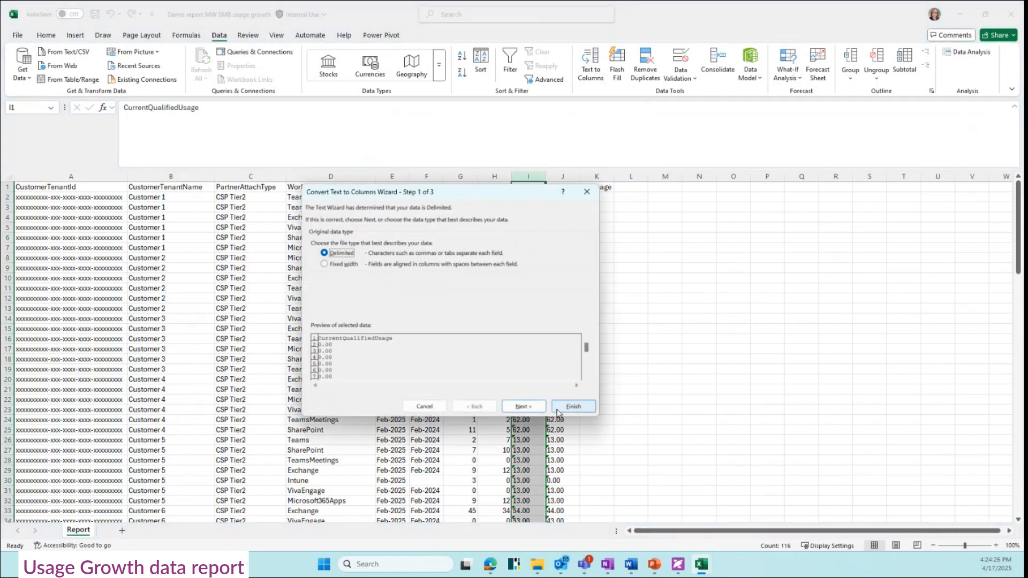
click(573, 406)
click(571, 177)
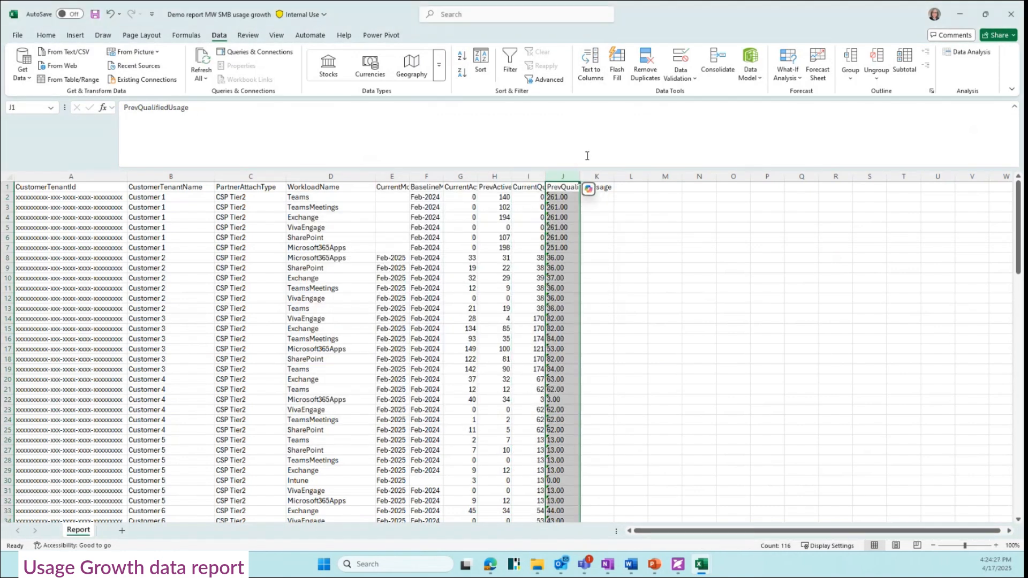
click(591, 72)
click(570, 404)
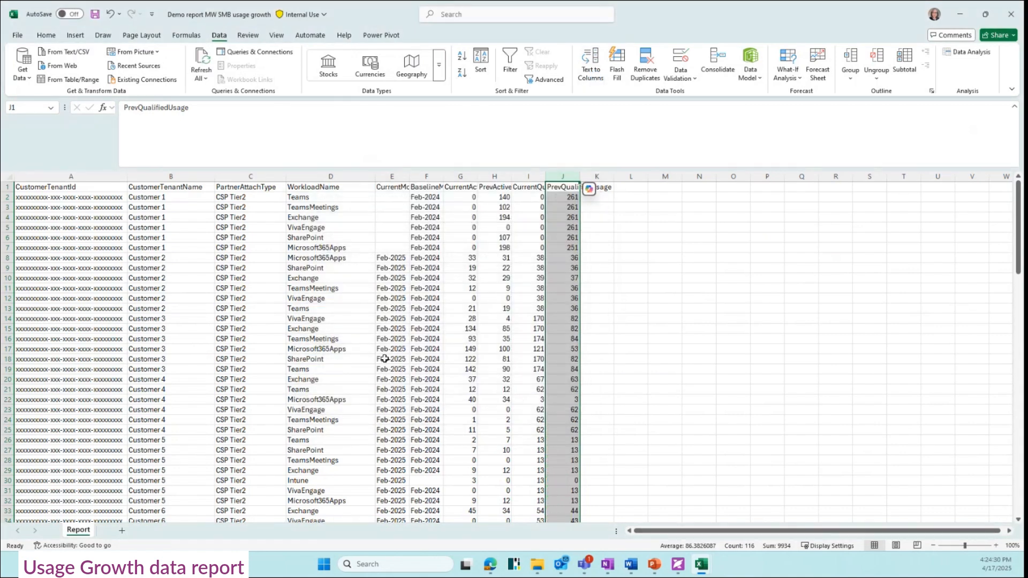
click(383, 357)
Fill the CurrentActiveUsage and PrevActiveUsage header cells with yellow and widen both columns
drag(462, 187, 496, 186)
click(46, 35)
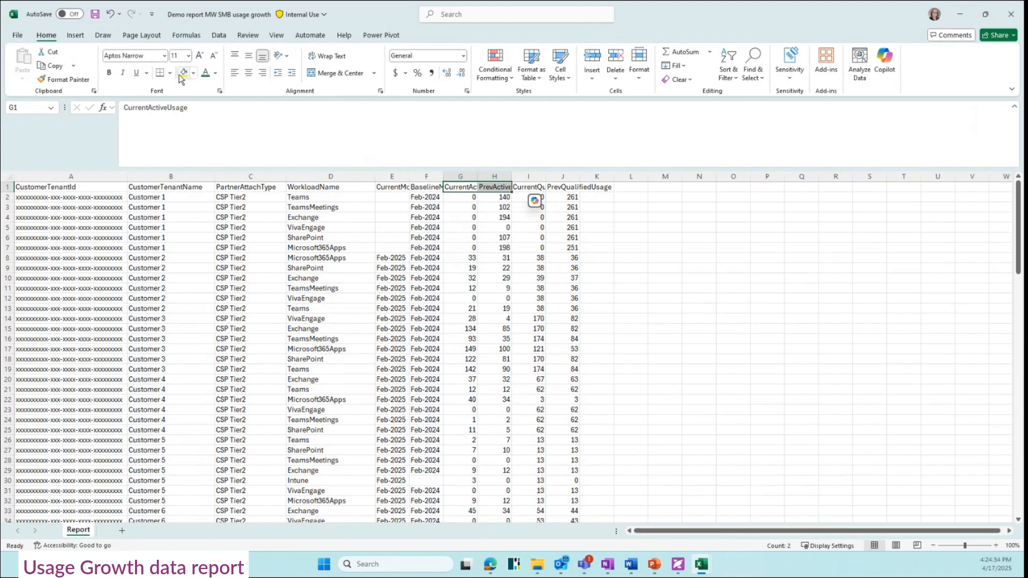
click(183, 72)
drag(478, 176, 526, 177)
drag(494, 177, 494, 177)
click(305, 227)
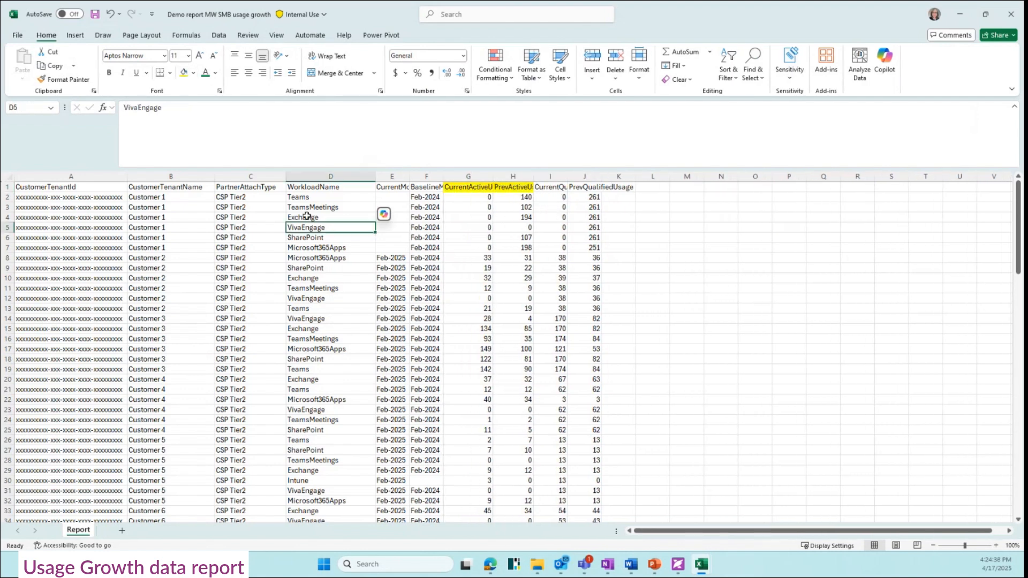
Set up a sort of columns A to J by CustomerTenantName, with CurrentMonthName as the second level, both A to Z
drag(71, 177, 589, 176)
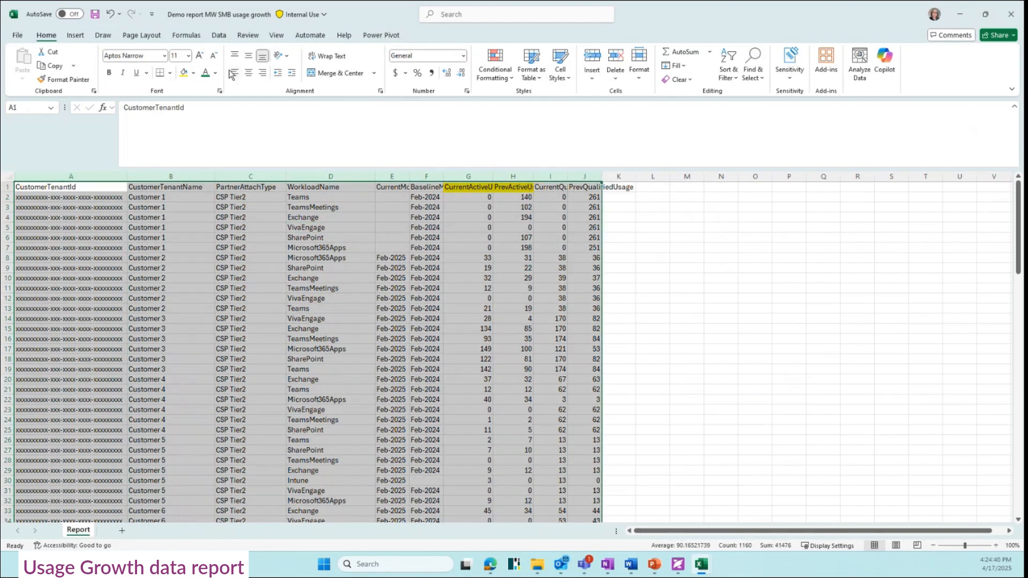
click(219, 35)
click(481, 67)
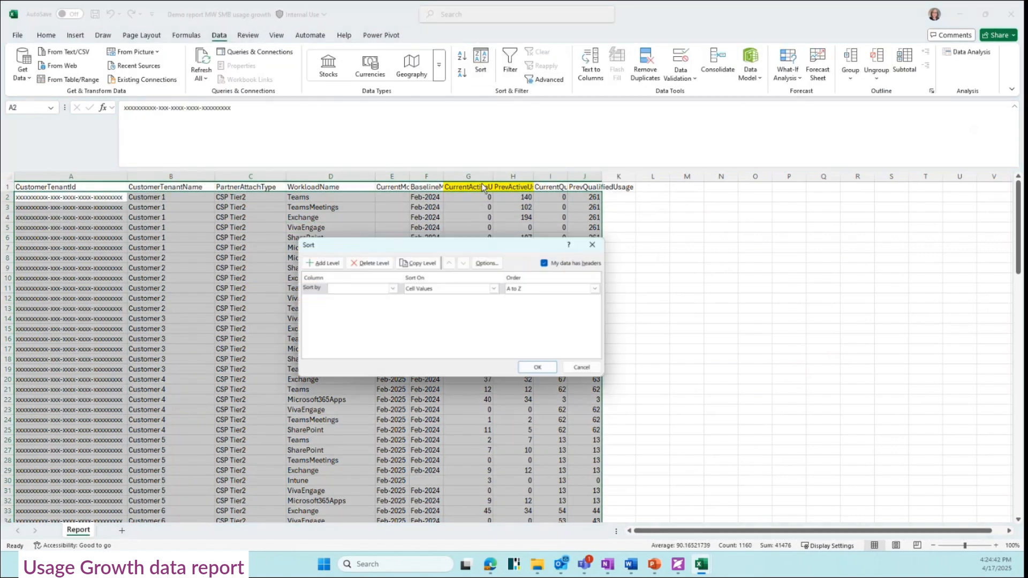
click(391, 288)
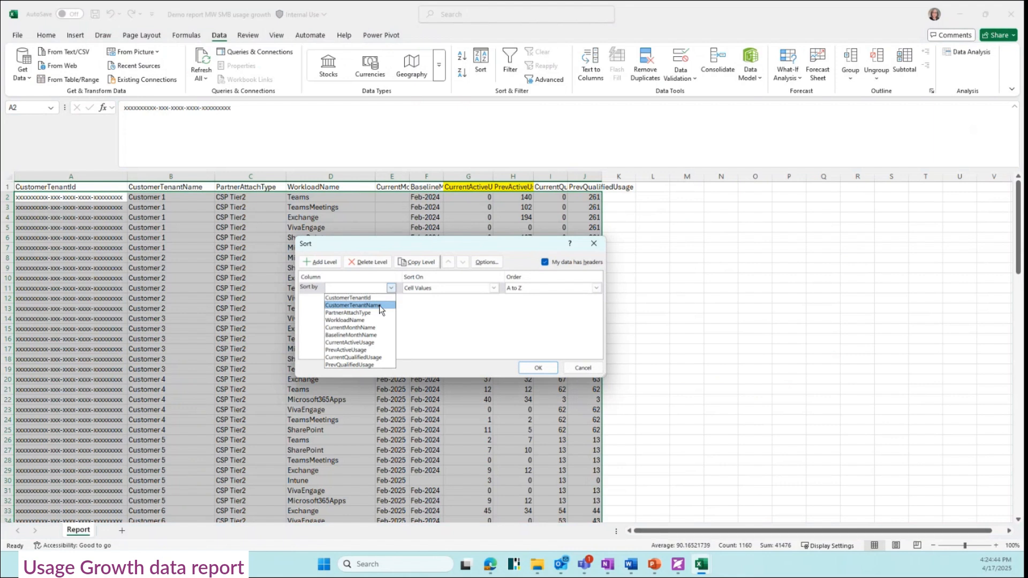
click(353, 306)
click(320, 262)
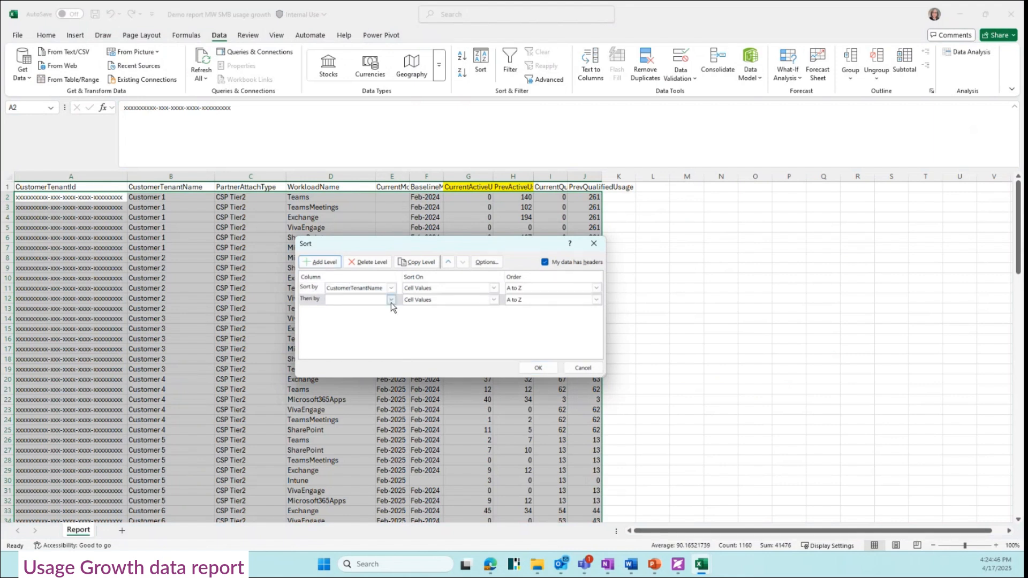
click(390, 301)
click(375, 339)
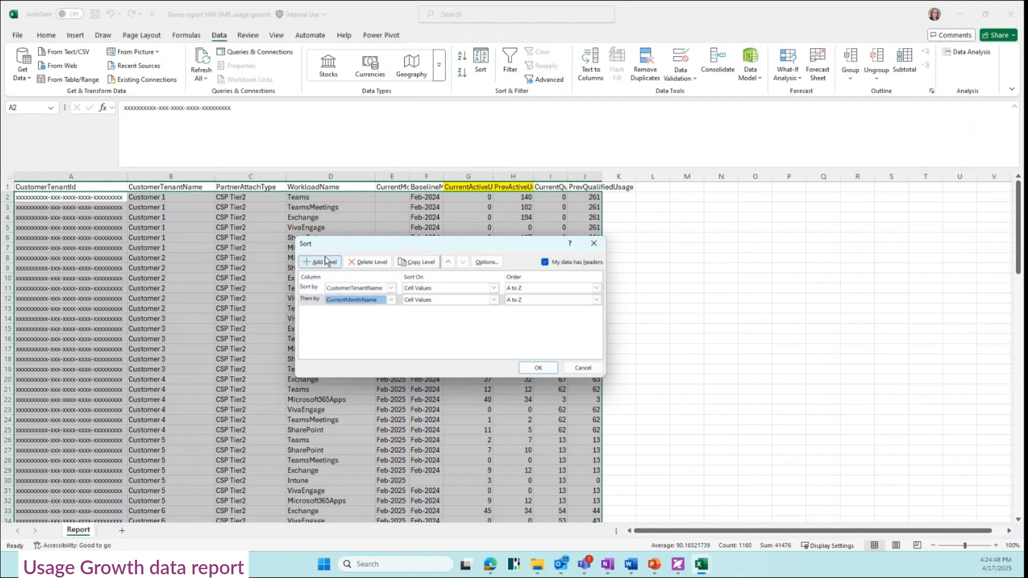
Add BaselineMonthName as the third sort level, A to Z, and apply the sort to the report
click(324, 261)
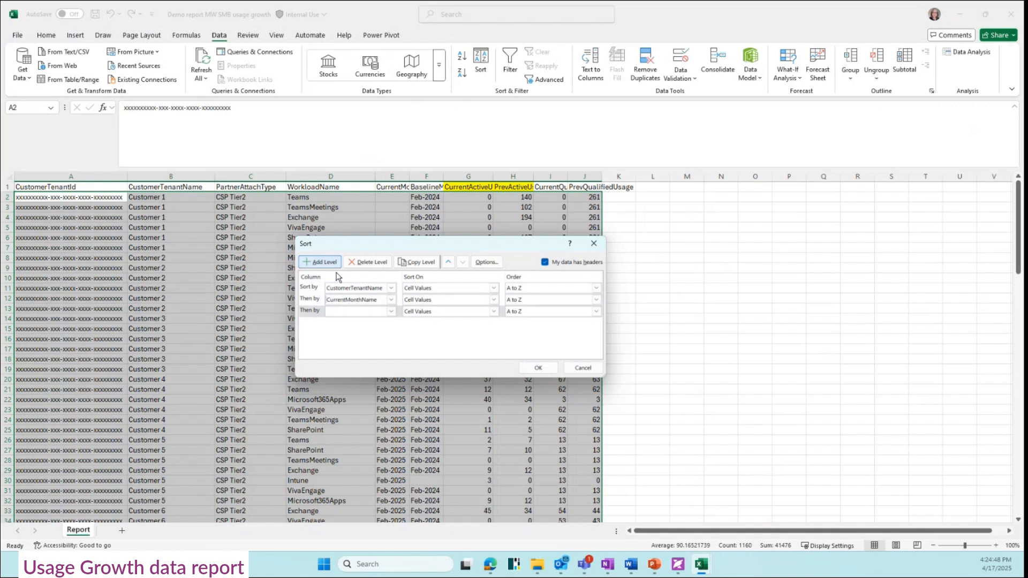
click(391, 312)
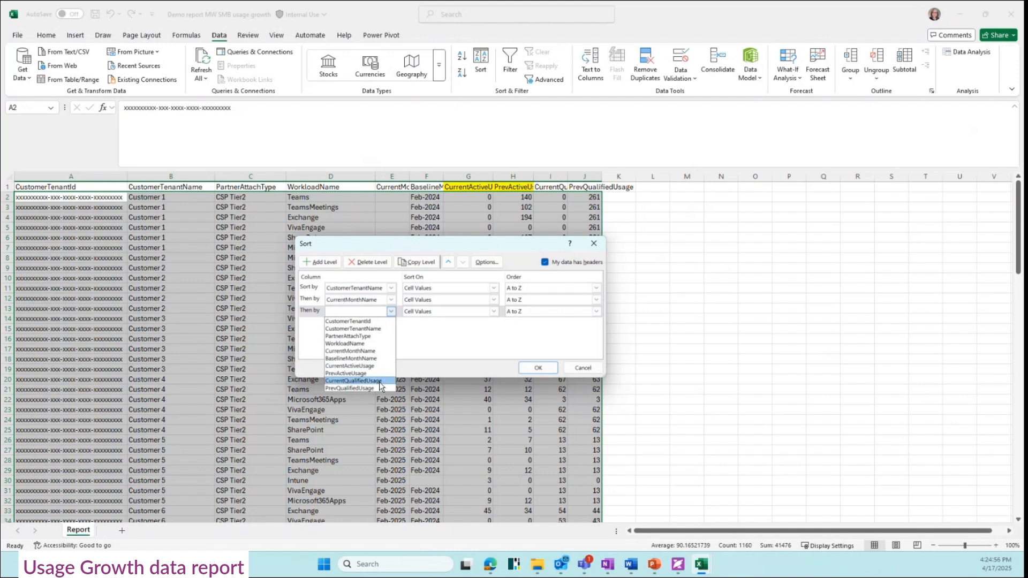
click(373, 359)
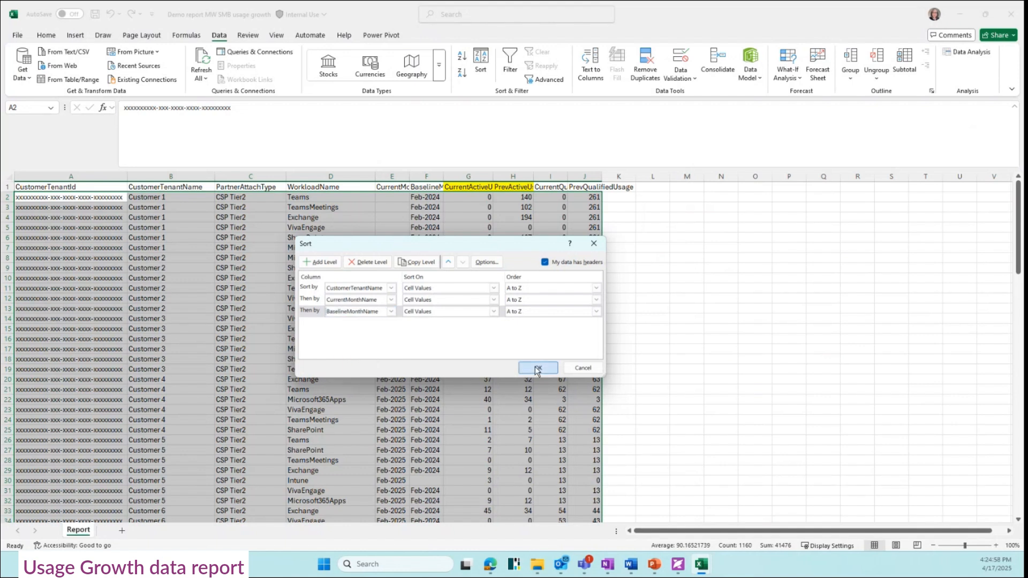
click(537, 369)
click(403, 336)
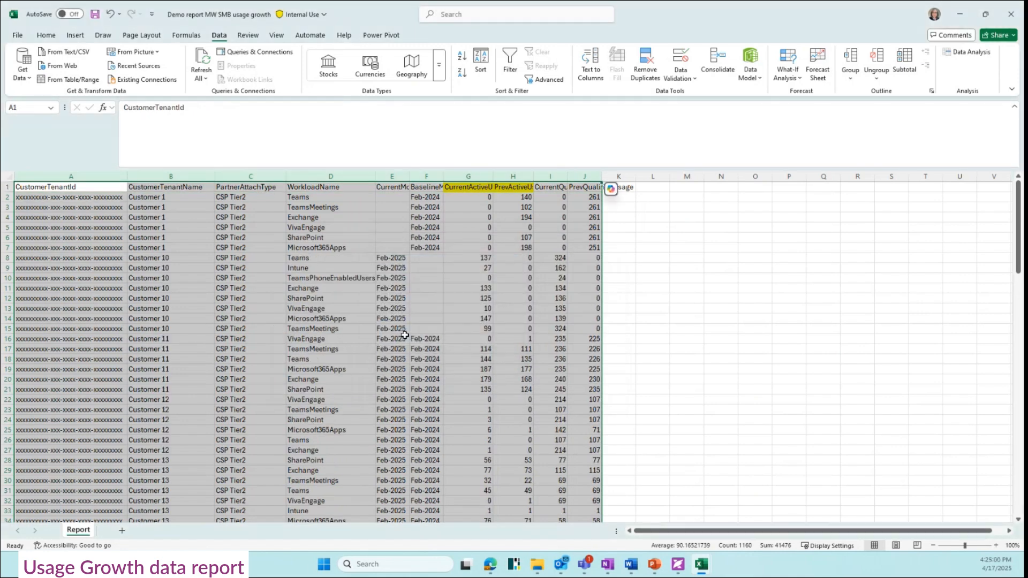
click(407, 335)
Total the CurrentActiveUsage column with AutoSum in cell G117, directly below the last data row
click(484, 236)
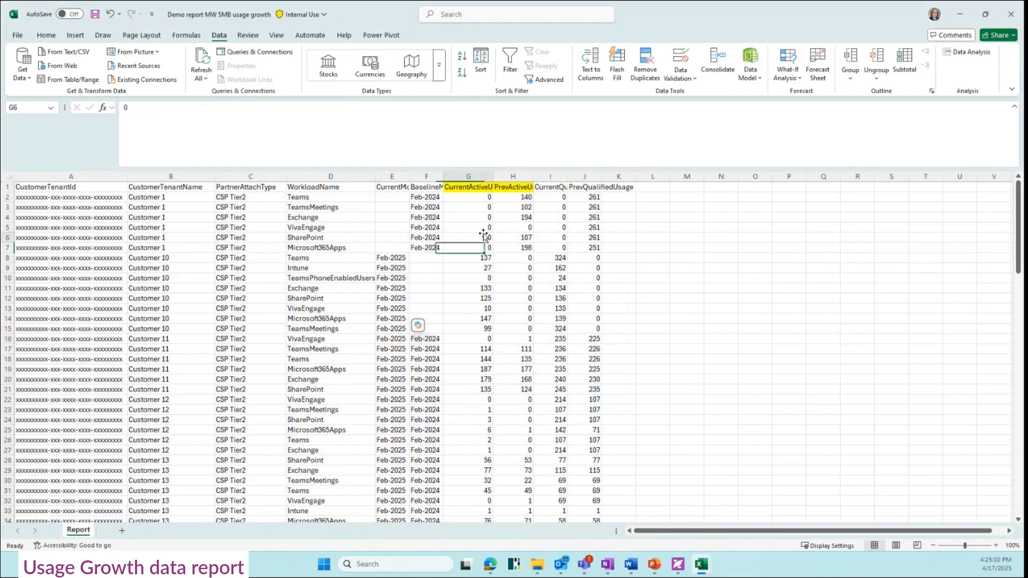
key(ctrl+Down)
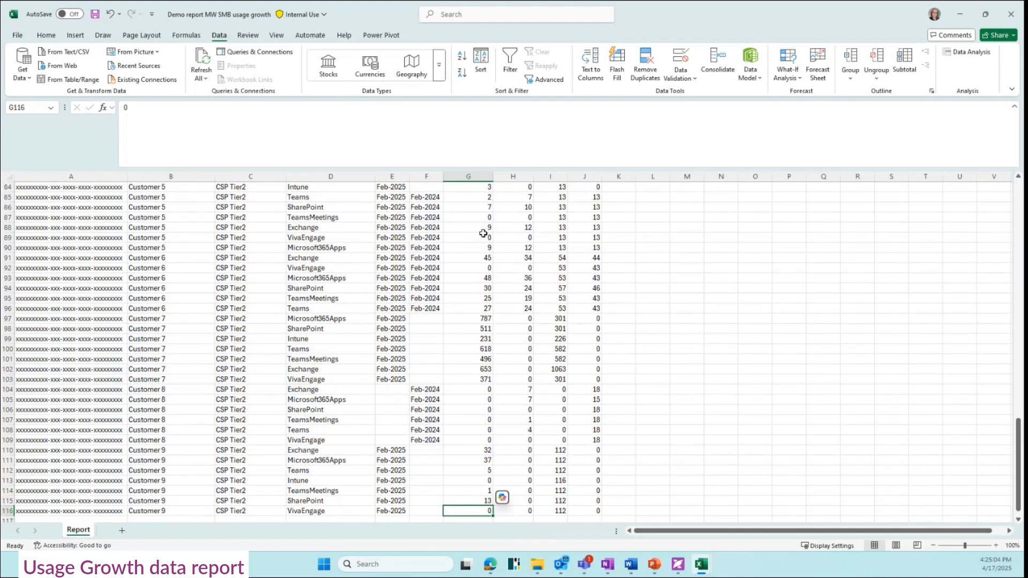
scroll(480, 333, down, 4)
click(479, 370)
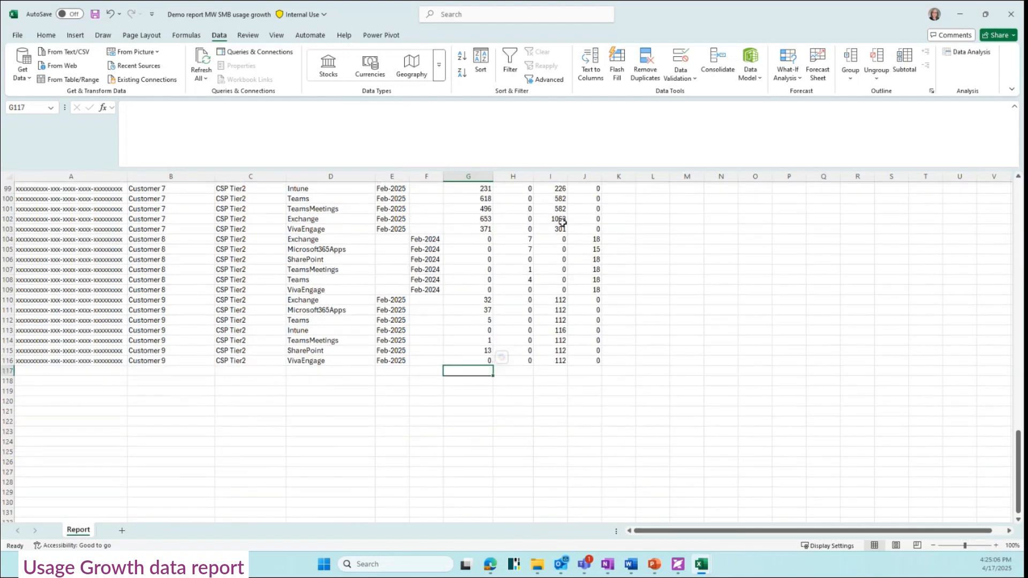
click(46, 35)
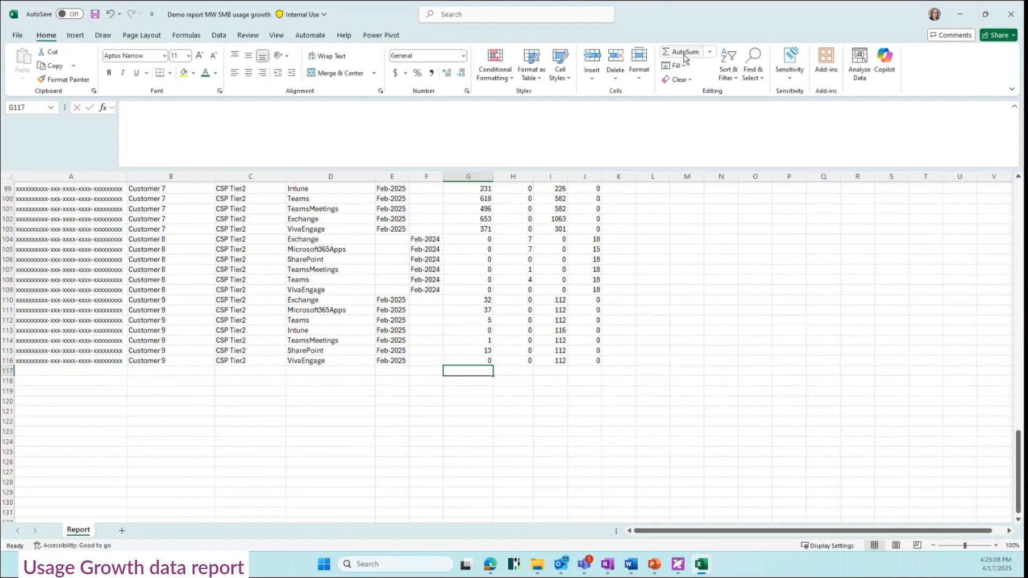
click(685, 55)
key(Return)
key(Up)
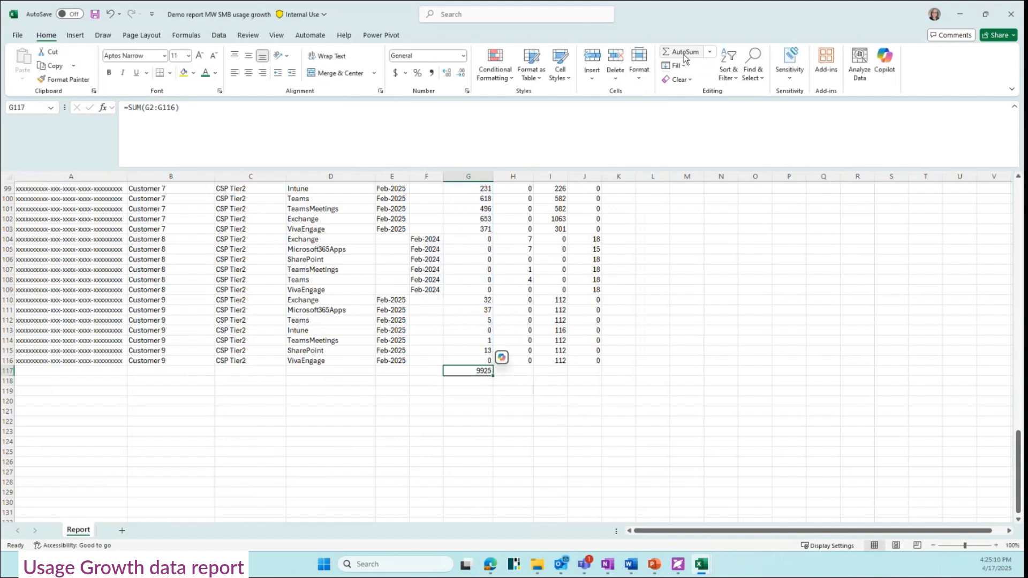
Copy the CurrentActiveUsage total formula from G117 into H117 to total the PrevActiveUsage column
key(ctrl+c)
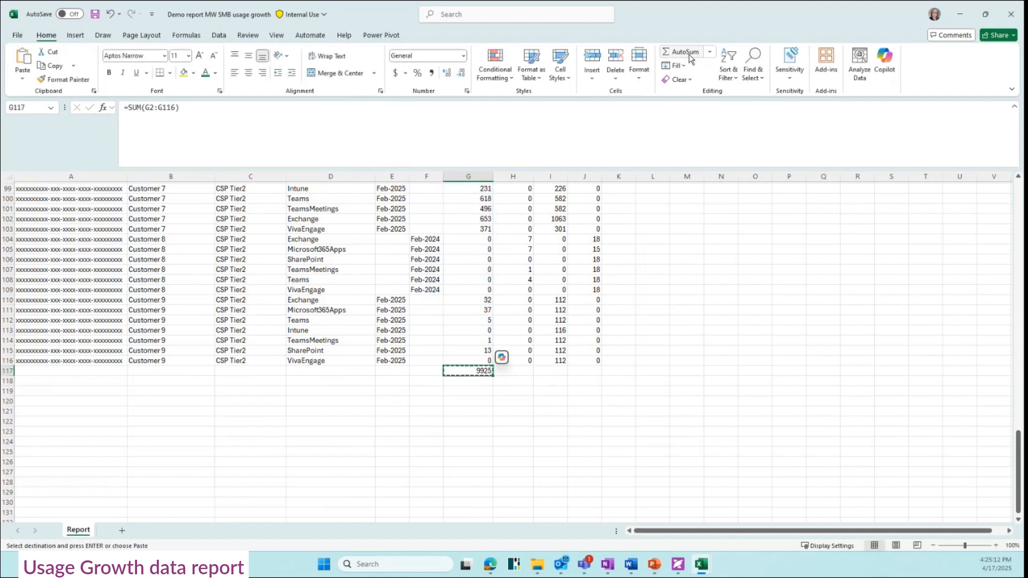
key(Right)
key(ctrl+v)
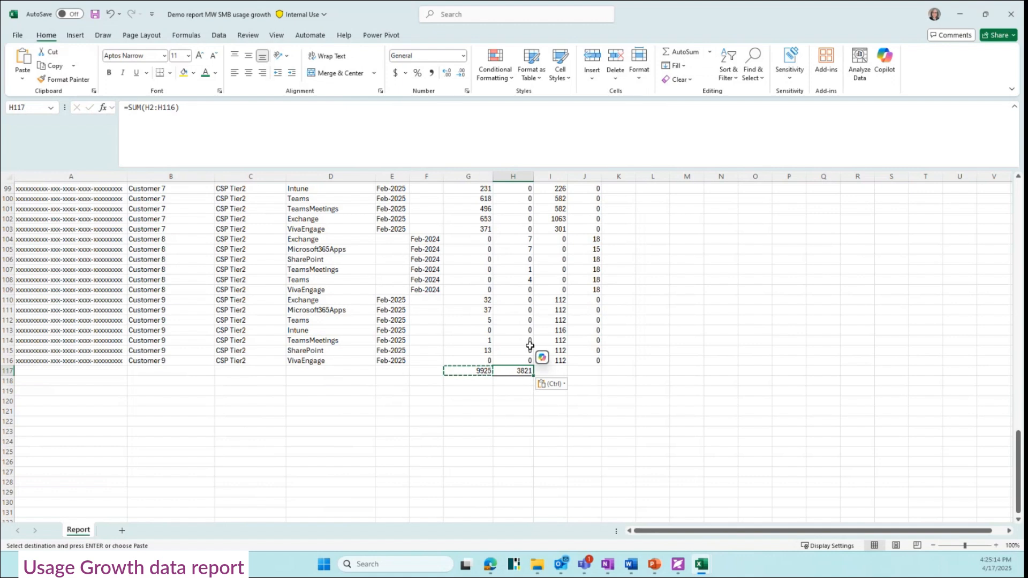
Calculate the difference between the two usage totals in H119 with the formula =G117-H117
click(522, 420)
click(517, 390)
text(=)
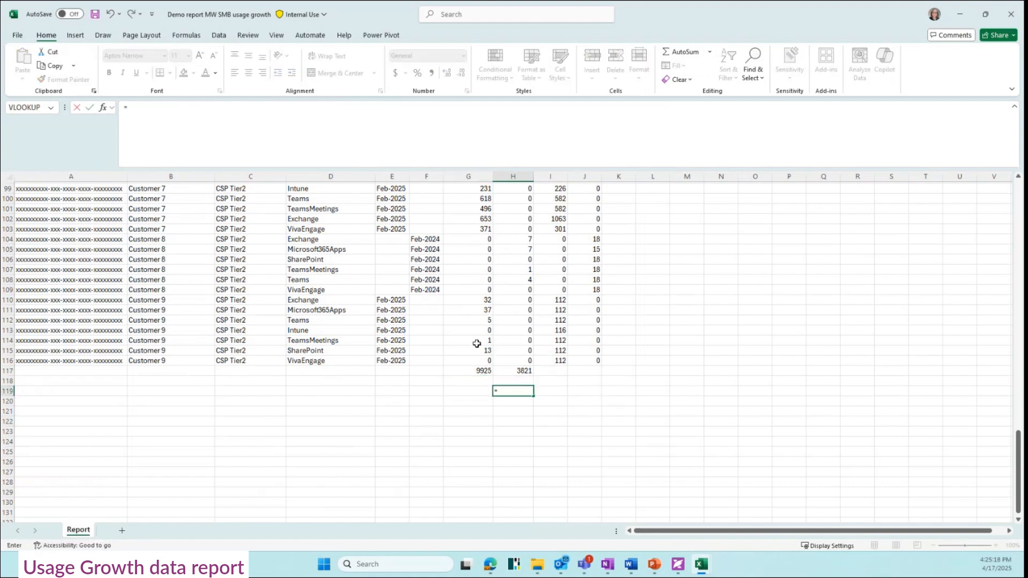
click(478, 370)
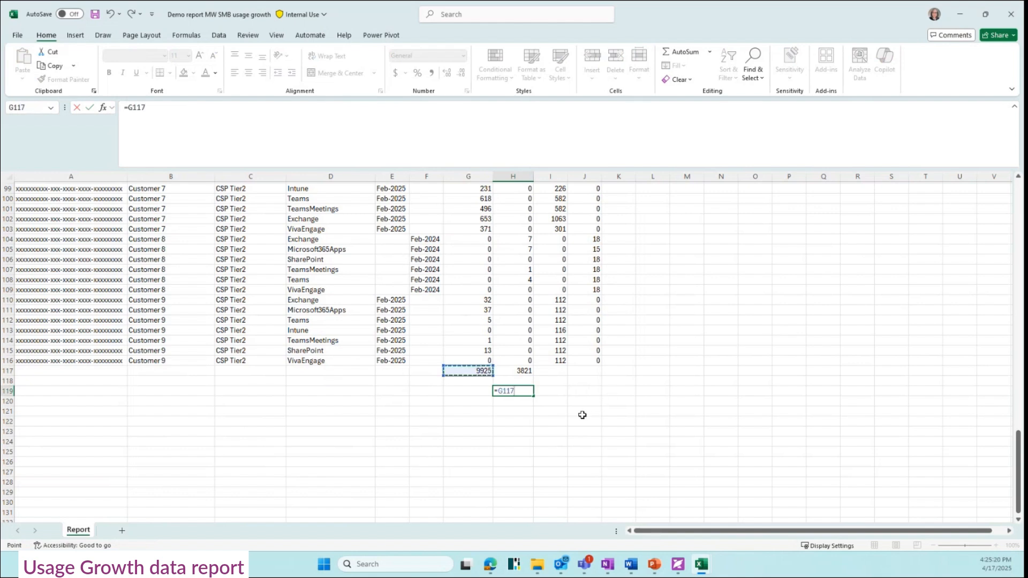
text(-)
click(521, 370)
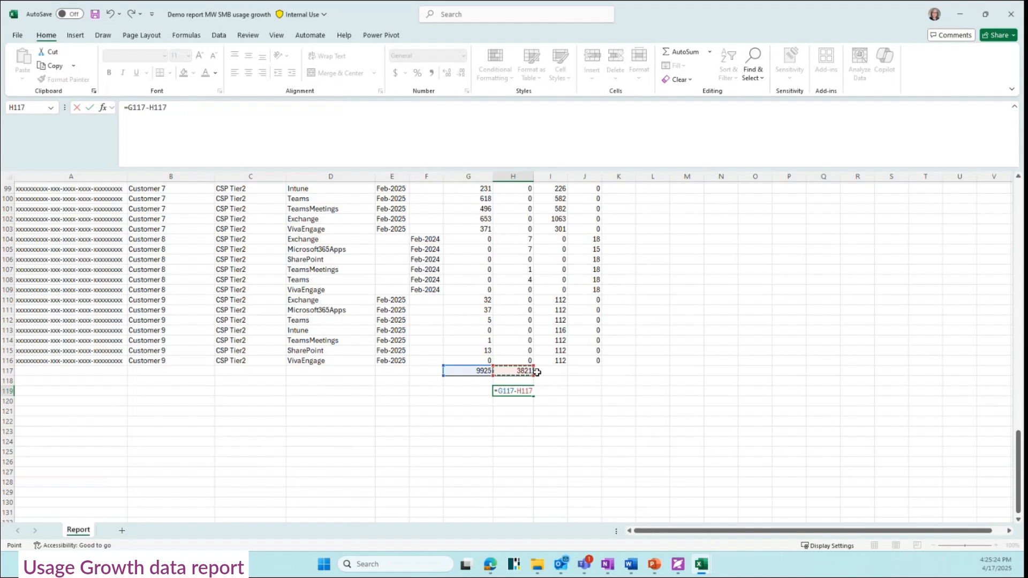
key(Return)
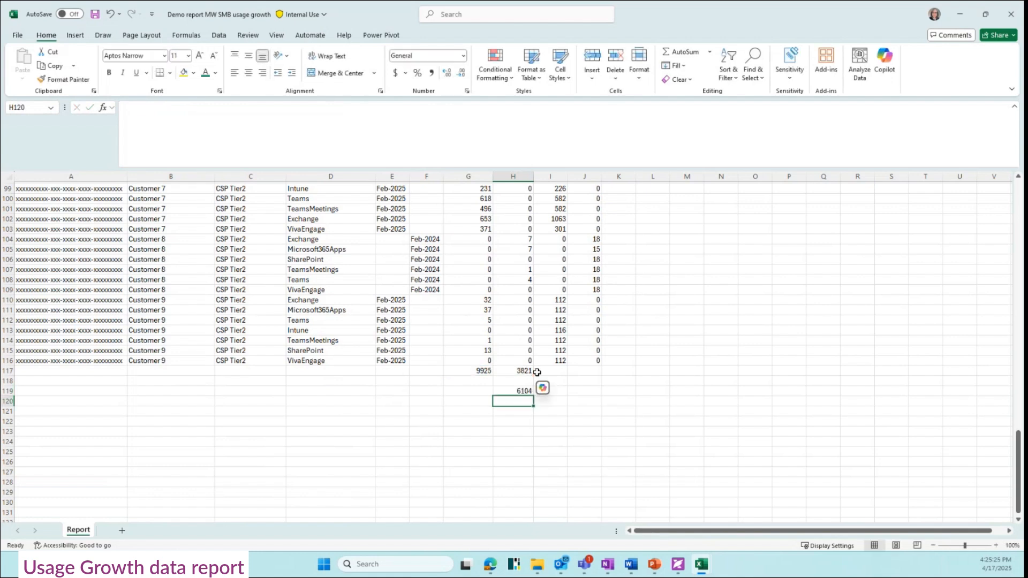
click(517, 431)
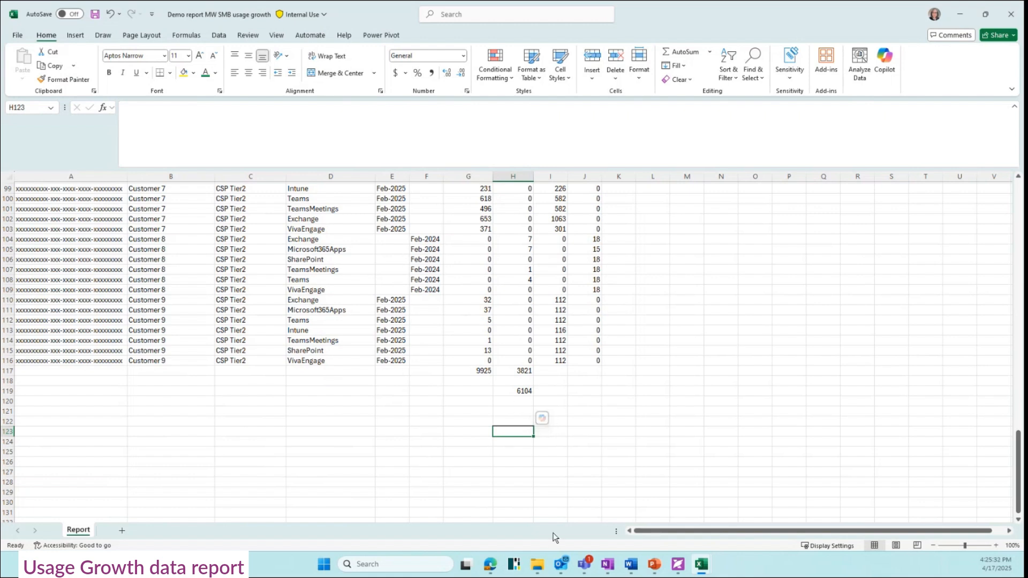
Review the sorted customer rows through the whole report, comparing their current and baseline months with the usage totals
mouse_move(559, 564)
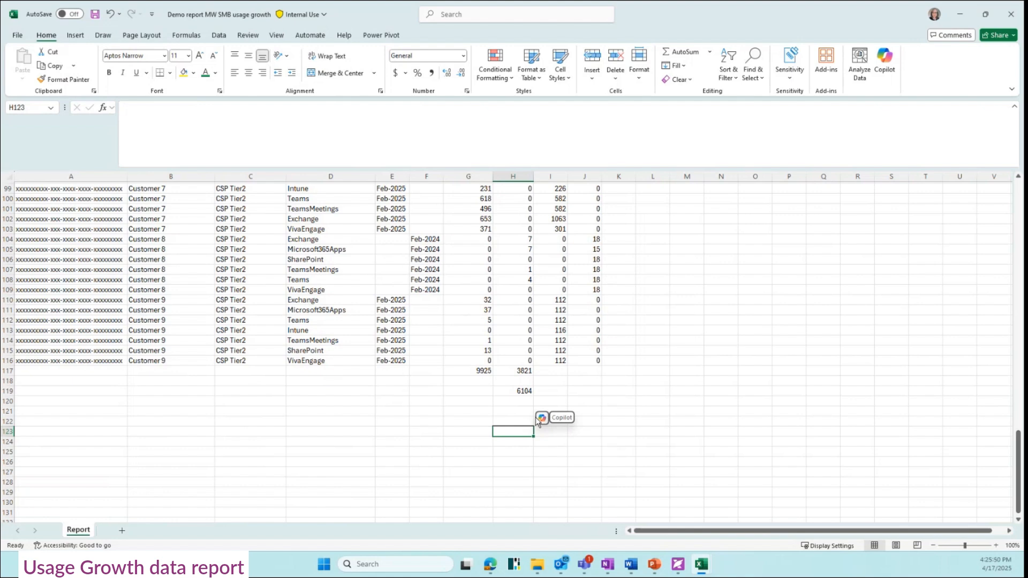
scroll(278, 377, up, 7)
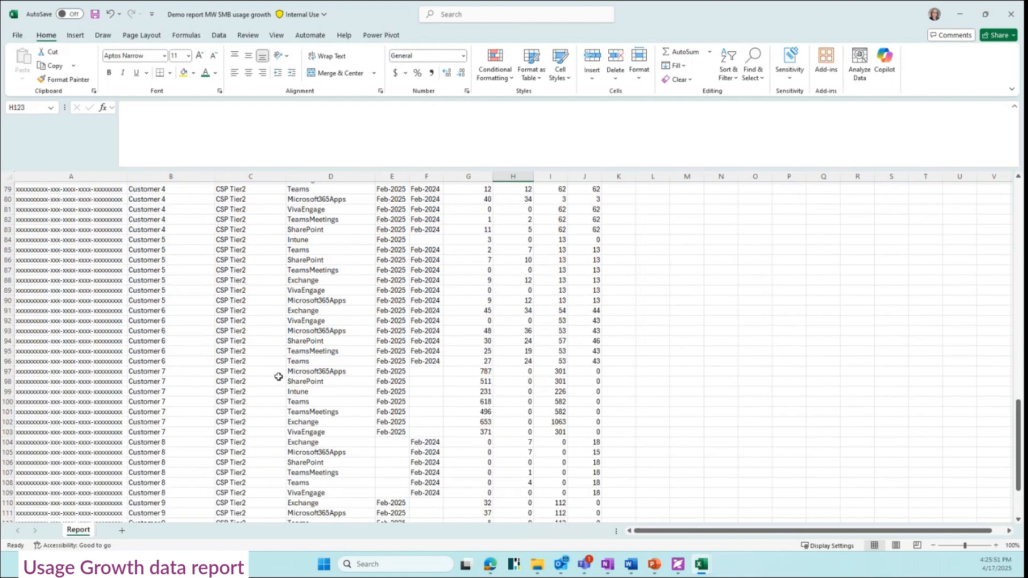
scroll(278, 377, up, 4)
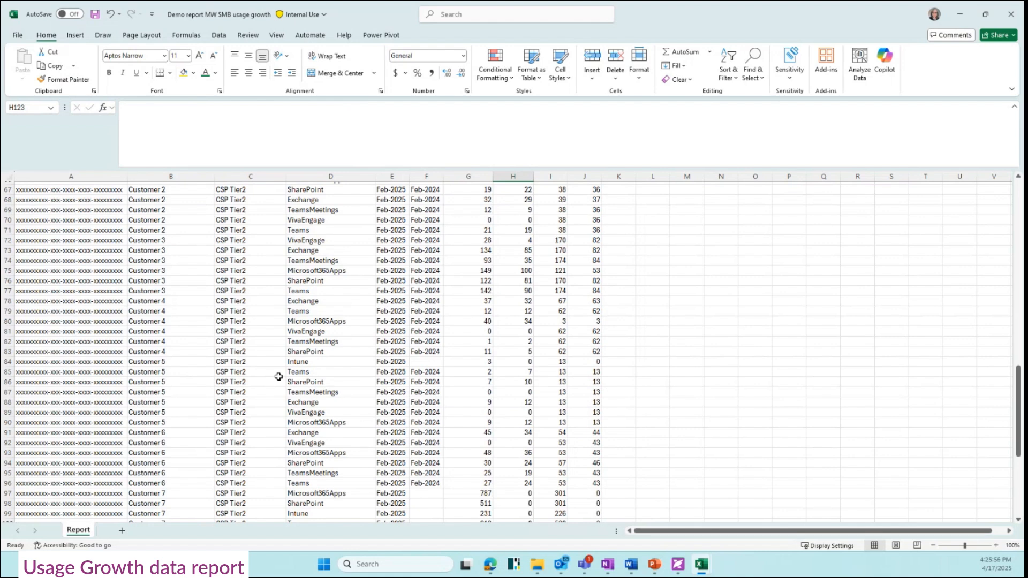
scroll(337, 345, up, 15)
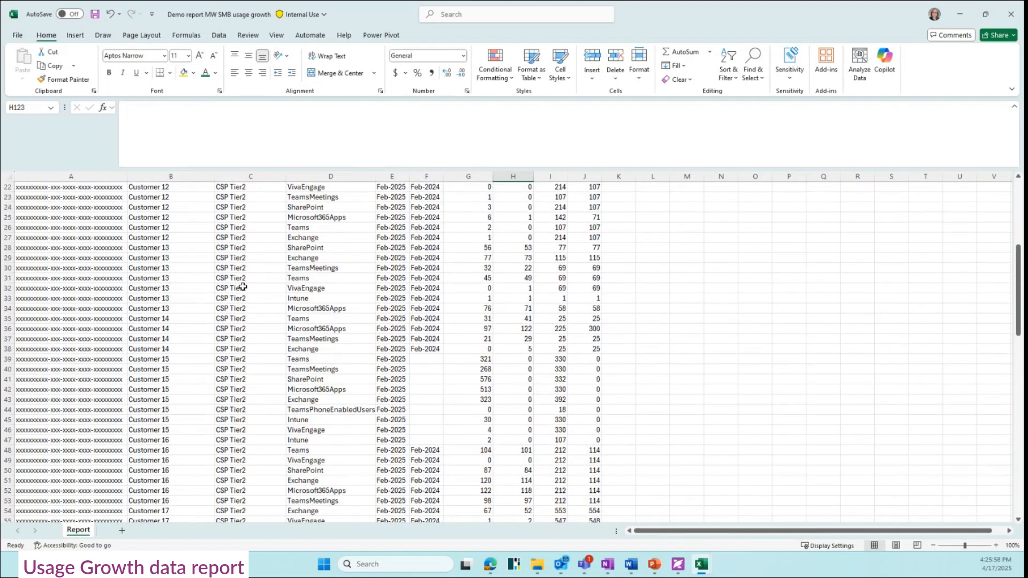
scroll(242, 287, up, 7)
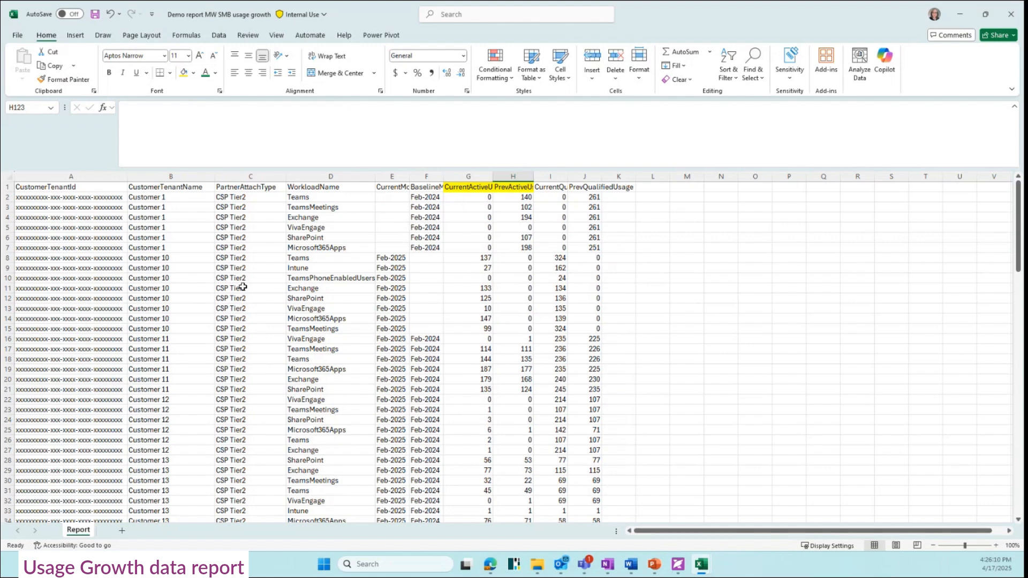
scroll(525, 361, down, 12)
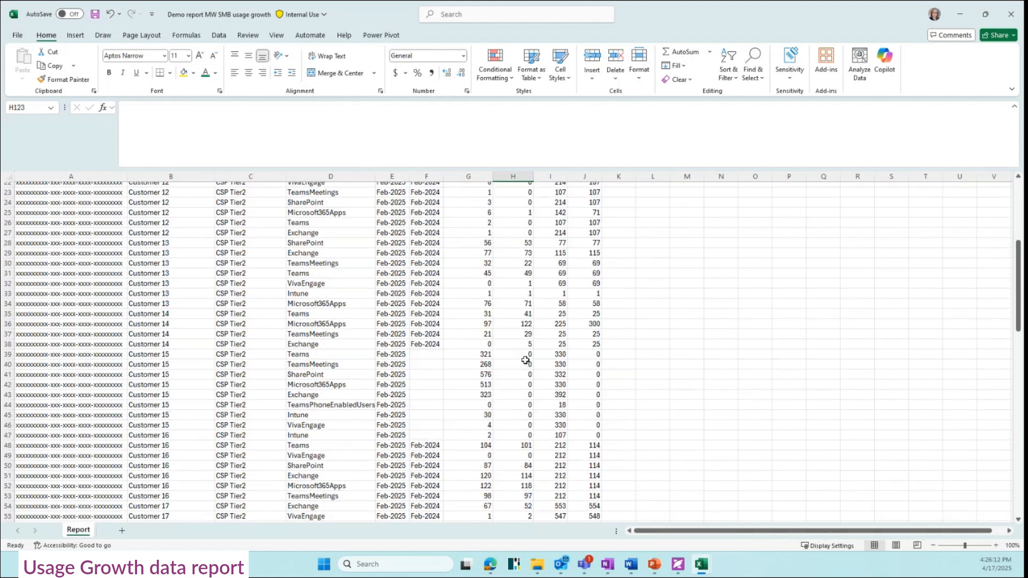
scroll(526, 361, down, 15)
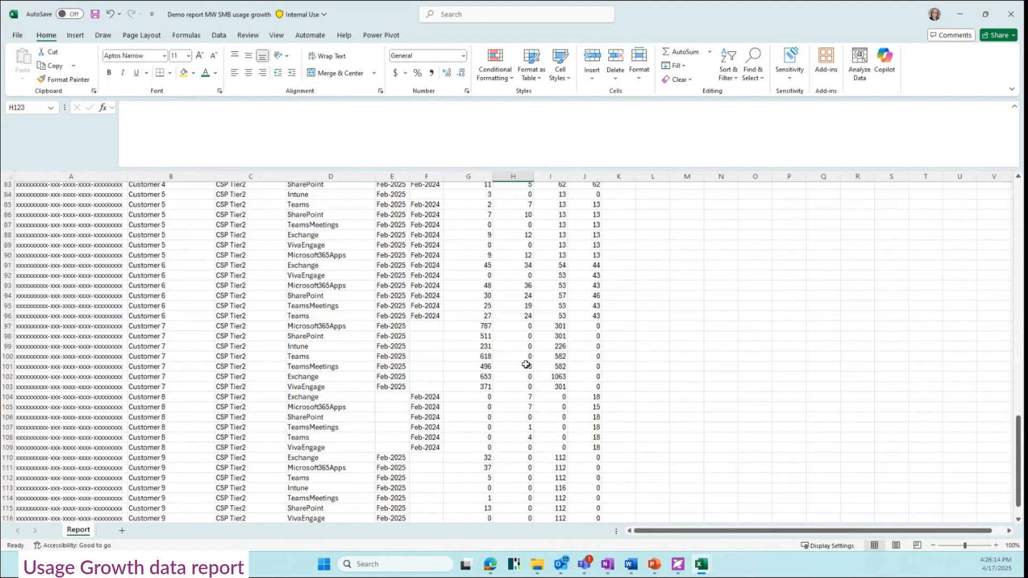
scroll(542, 463, down, 5)
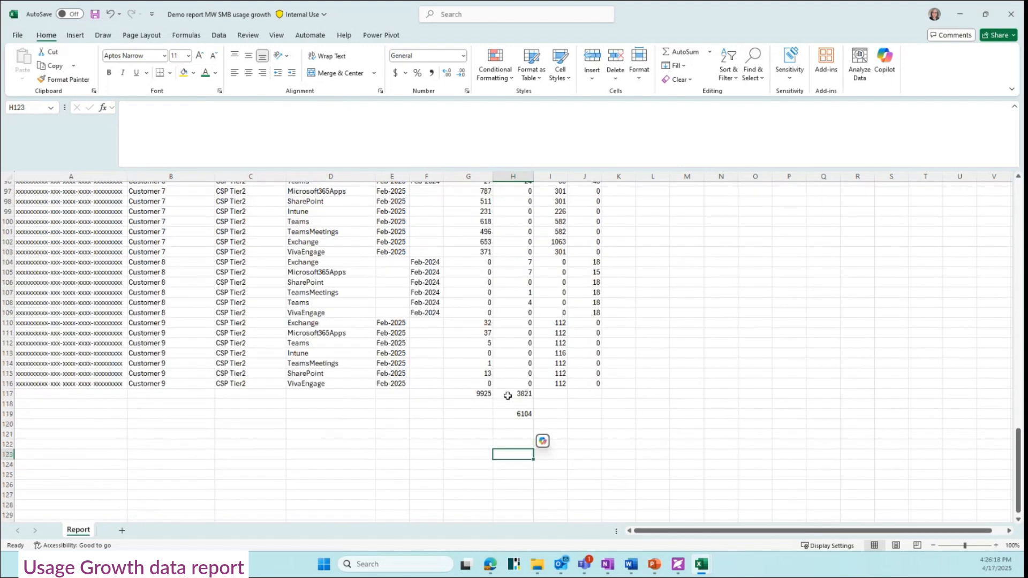
Colour the text of the Customer 10 rows (8 to 15) green, without a cell fill
scroll(430, 392, up, 18)
scroll(430, 392, up, 15)
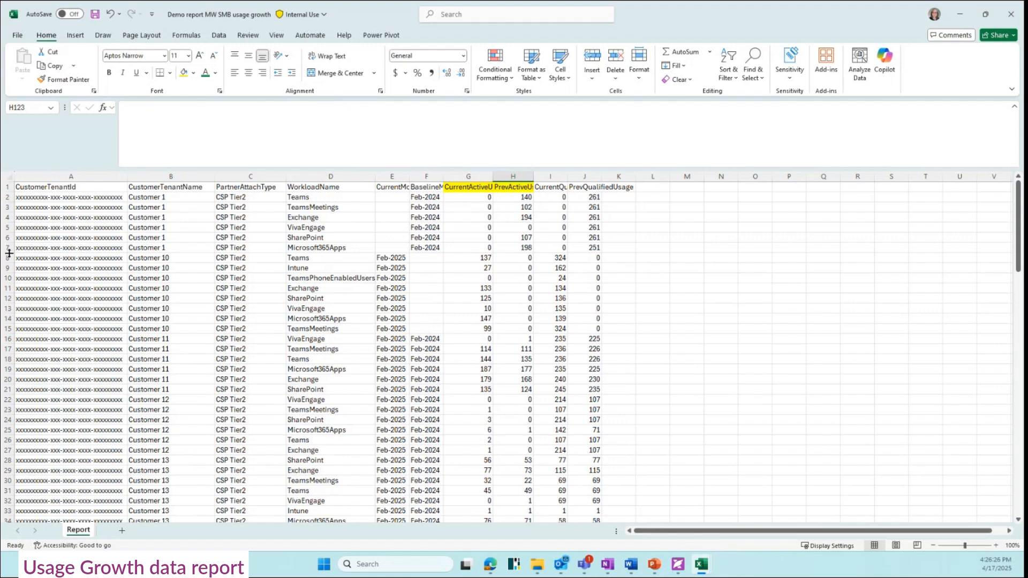
drag(3, 257, 8, 329)
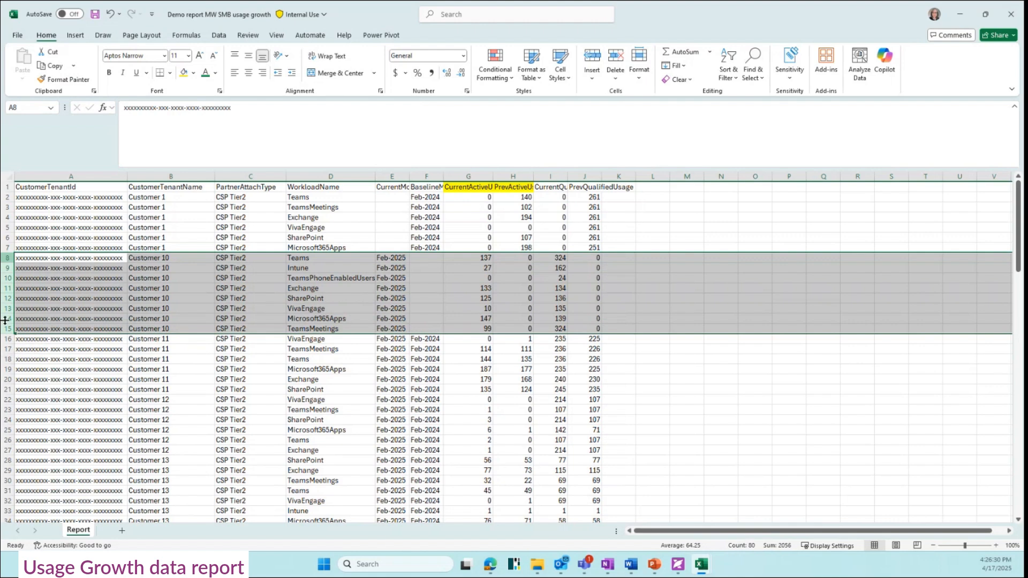
click(184, 72)
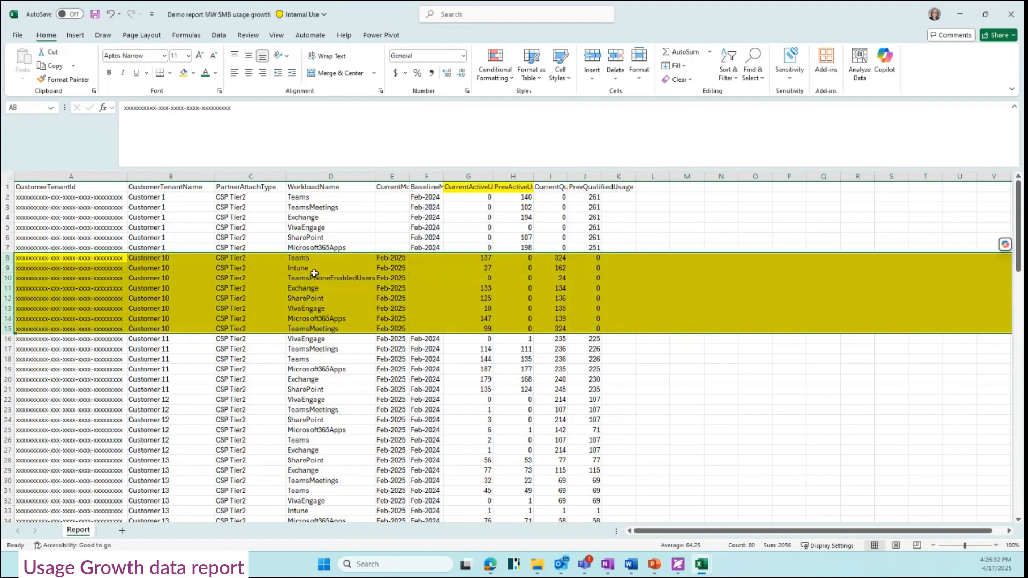
key(ctrl+z)
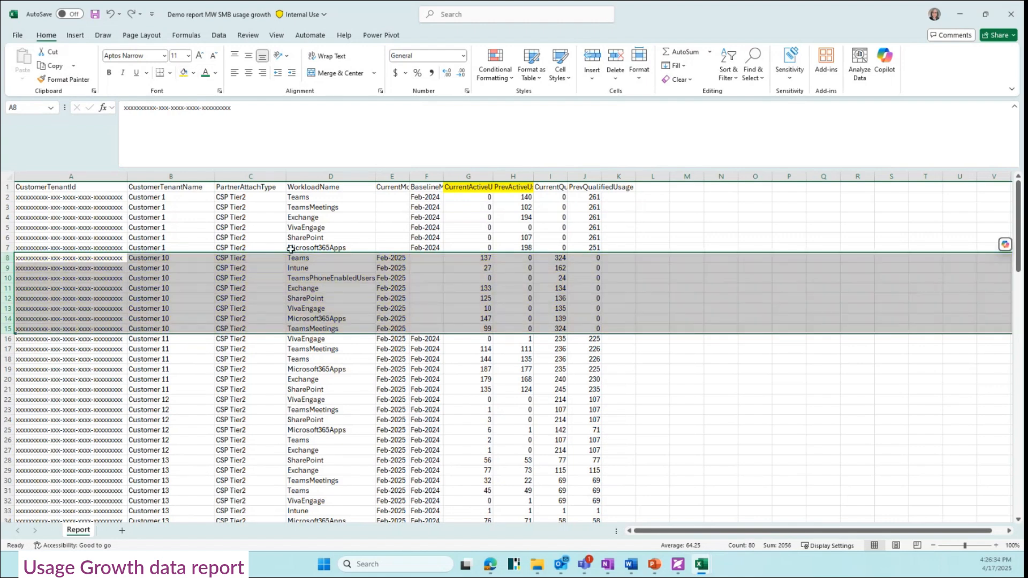
click(415, 277)
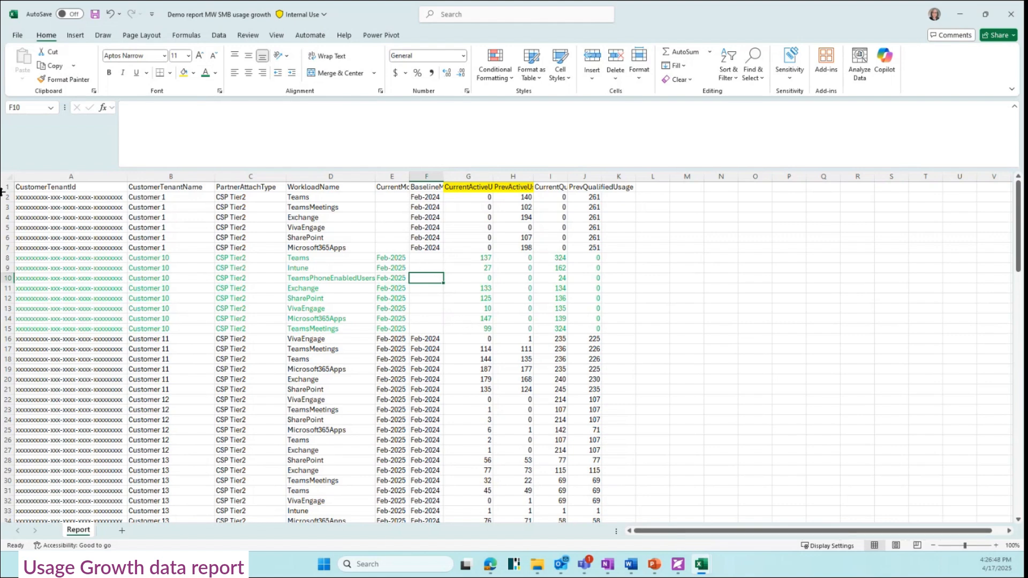
Examine the current and previous active usage of Customer 1, which has only a baseline month
drag(6, 197, 402, 241)
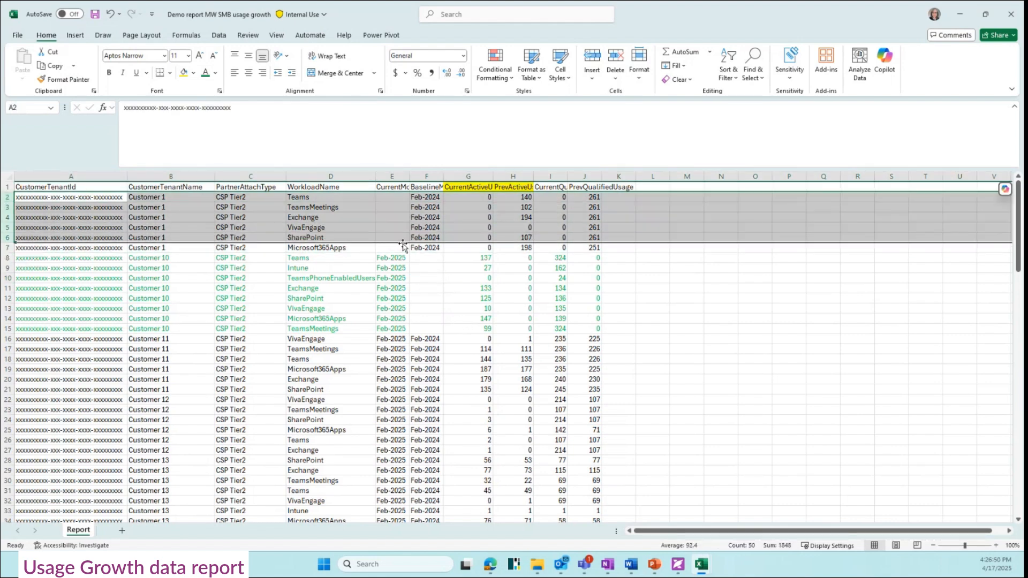
drag(485, 197, 479, 248)
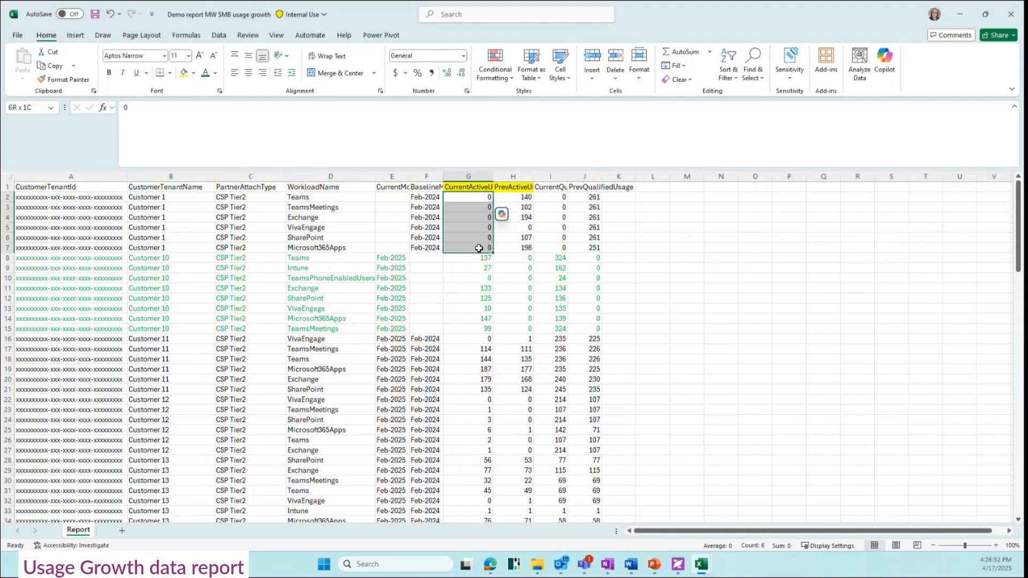
click(524, 218)
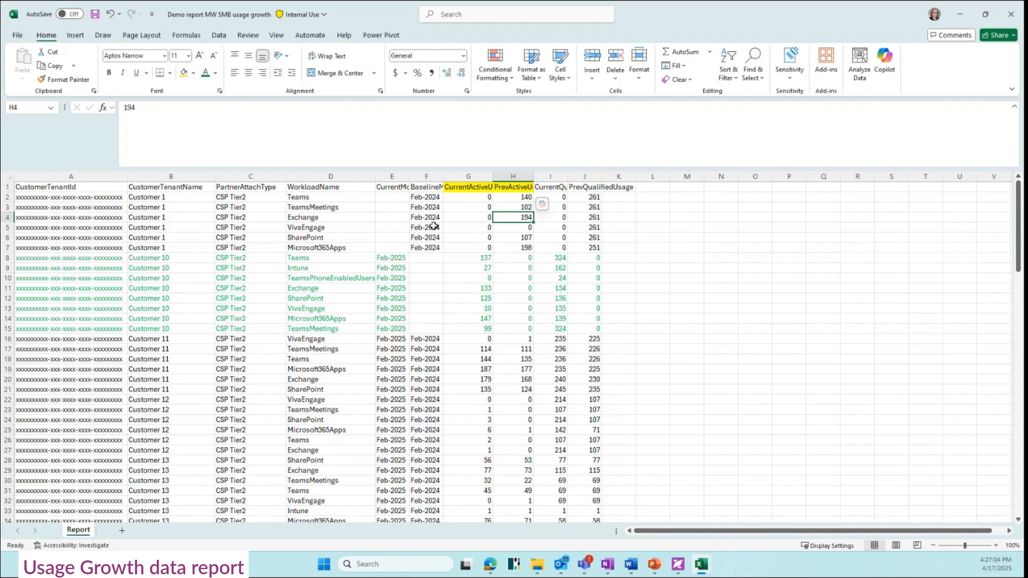
Examine Customer 11's workloads and months, and compare the sums of its current and previous active usage
scroll(447, 369, down, 1)
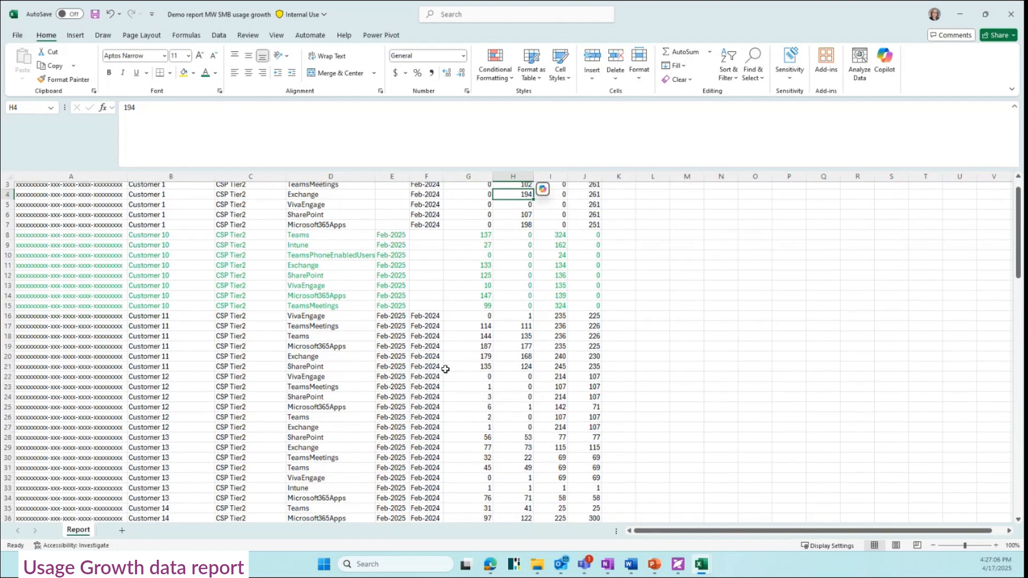
click(305, 346)
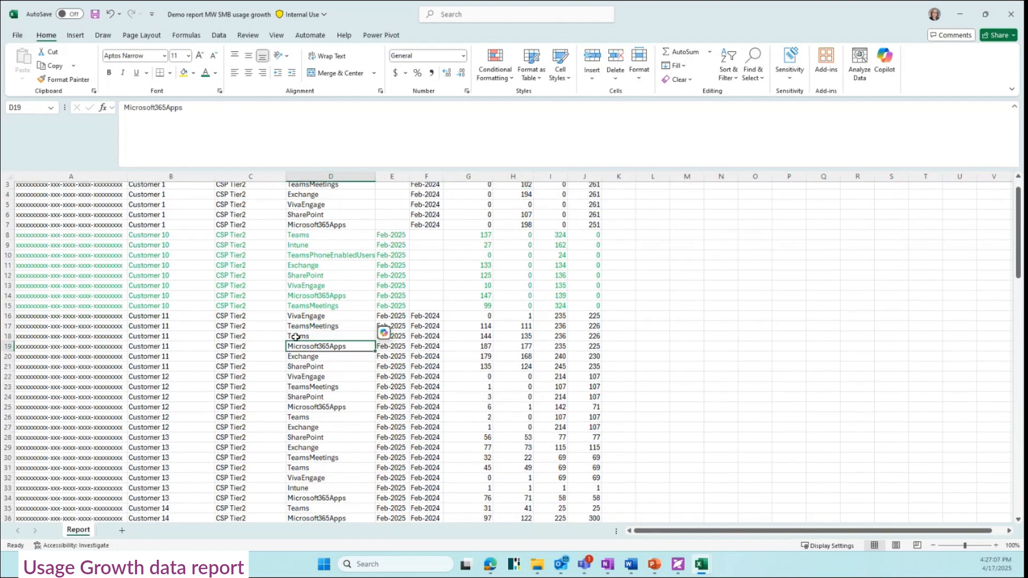
click(182, 317)
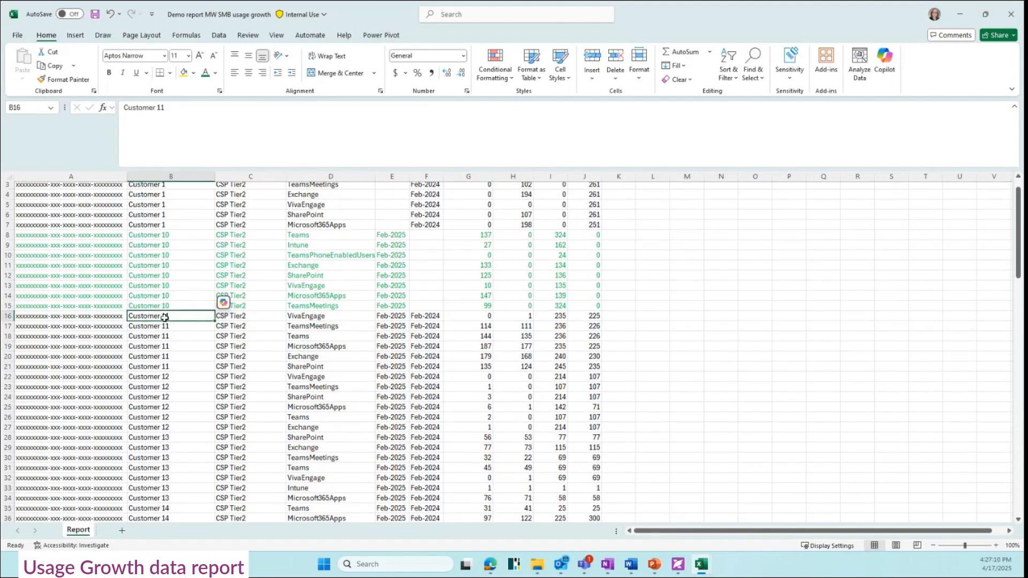
click(434, 316)
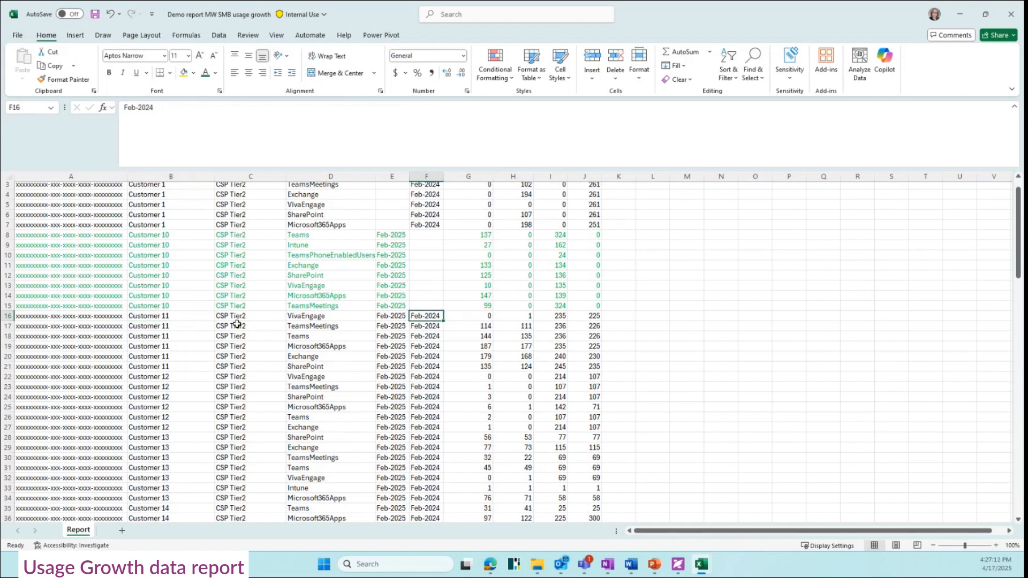
drag(468, 317, 465, 367)
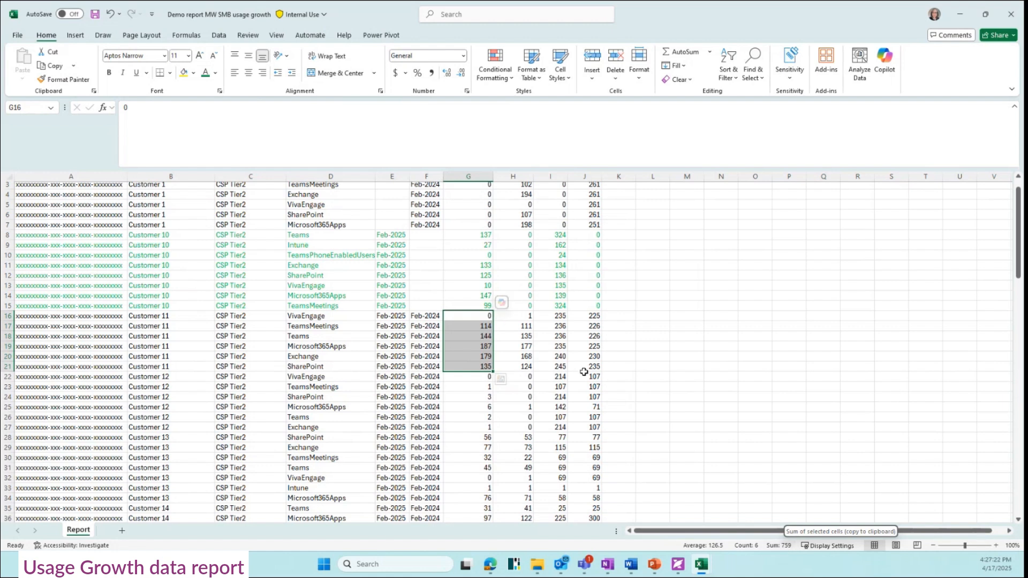
drag(520, 316, 519, 365)
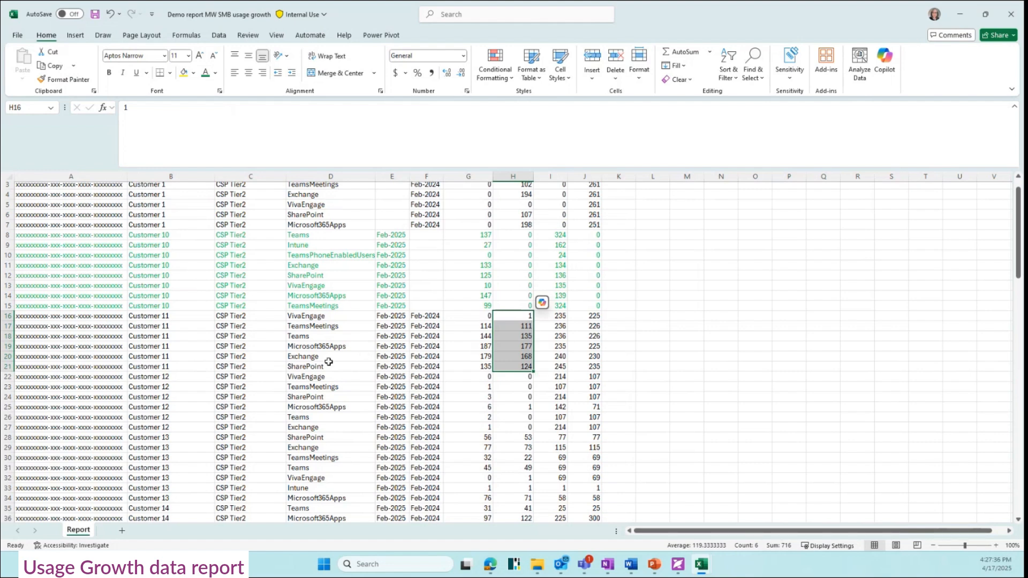
drag(303, 317, 434, 362)
Fill the Customer 11 rows (16 to 21) with yellow
drag(7, 316, 3, 366)
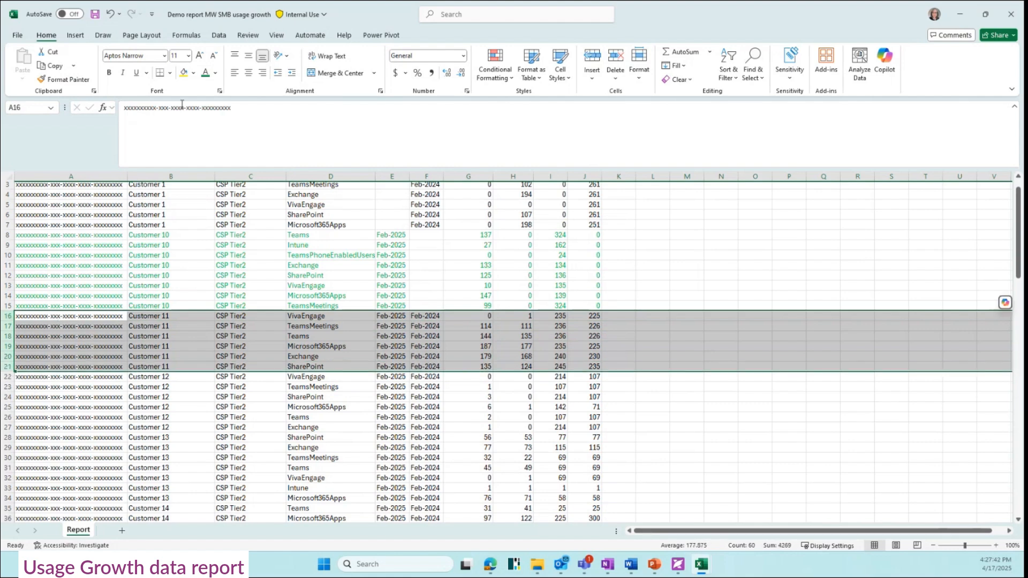
click(187, 79)
click(391, 347)
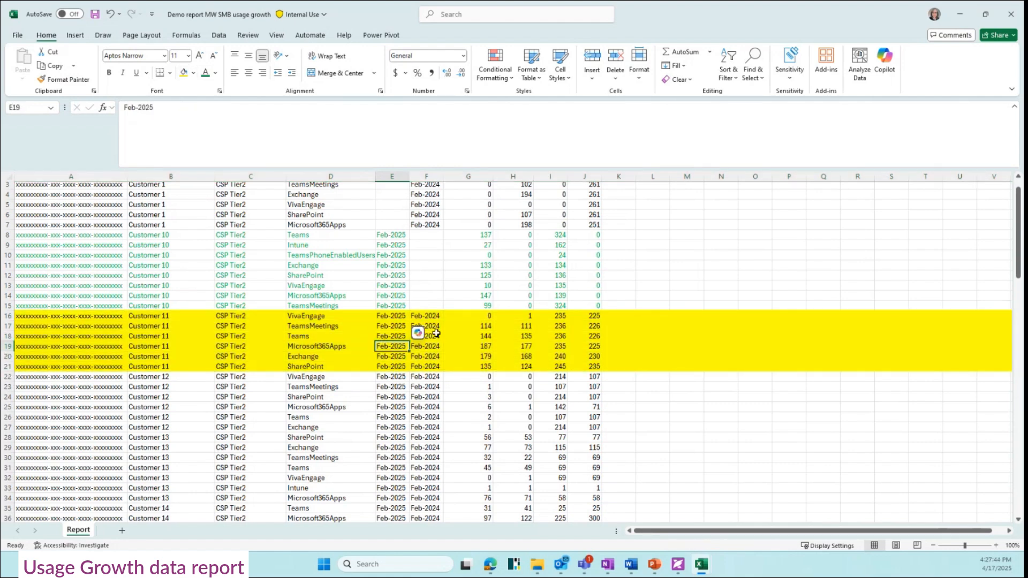
Check Customer 11's CurrentActiveUsage for VivaEngage, TeamsMeetings, Teams and SharePoint against the previous usage
click(476, 316)
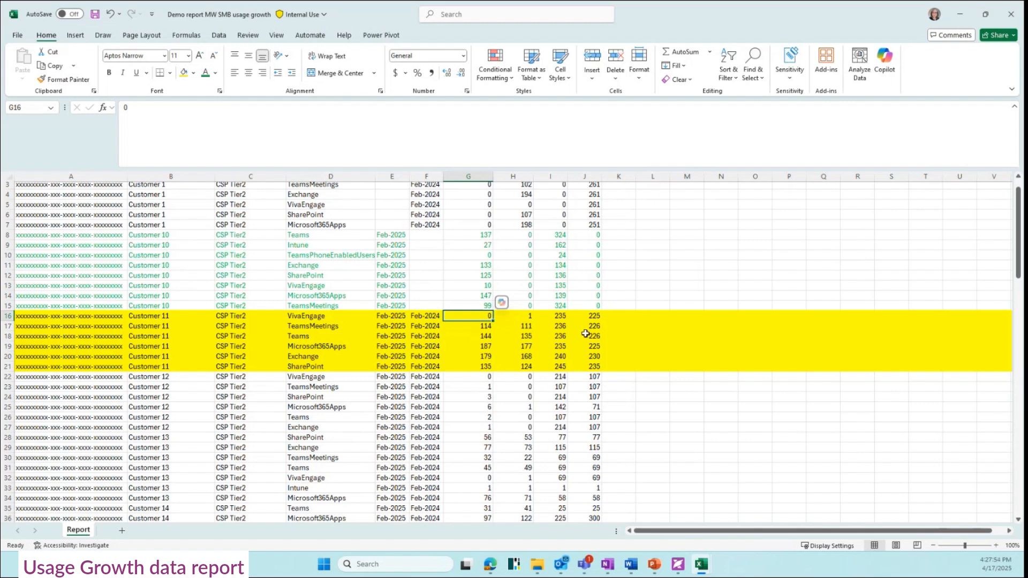
click(474, 326)
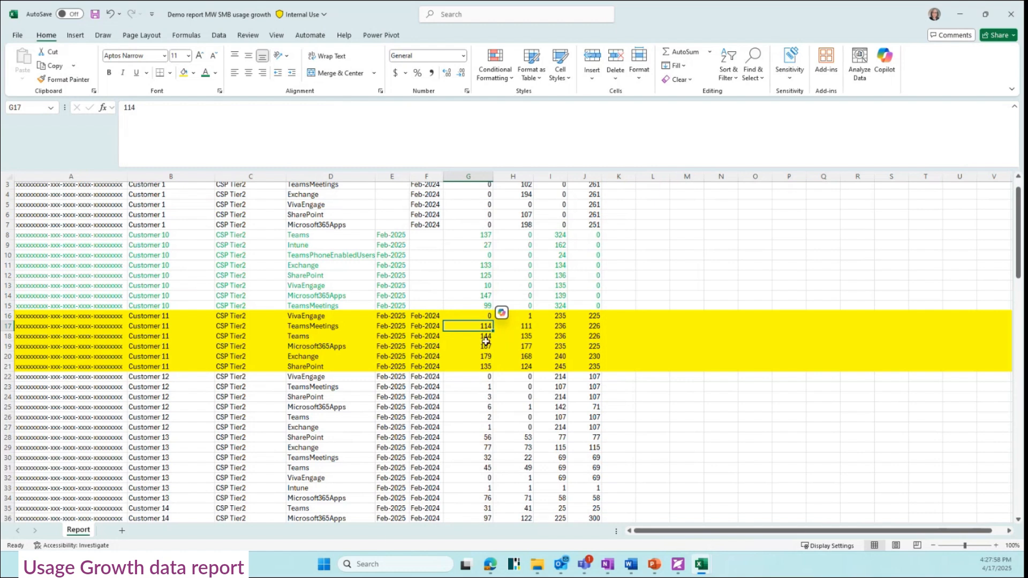
click(485, 338)
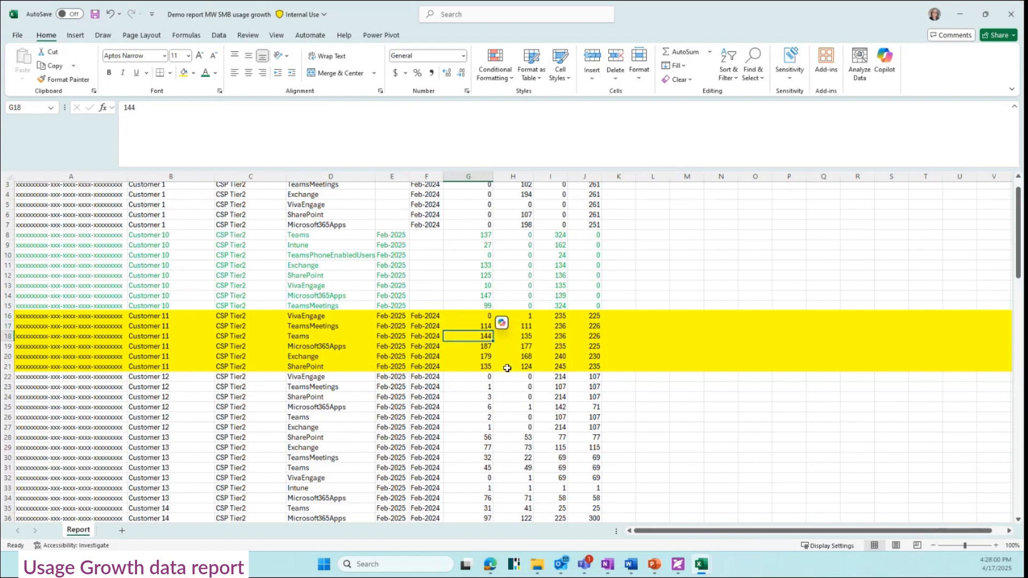
click(483, 368)
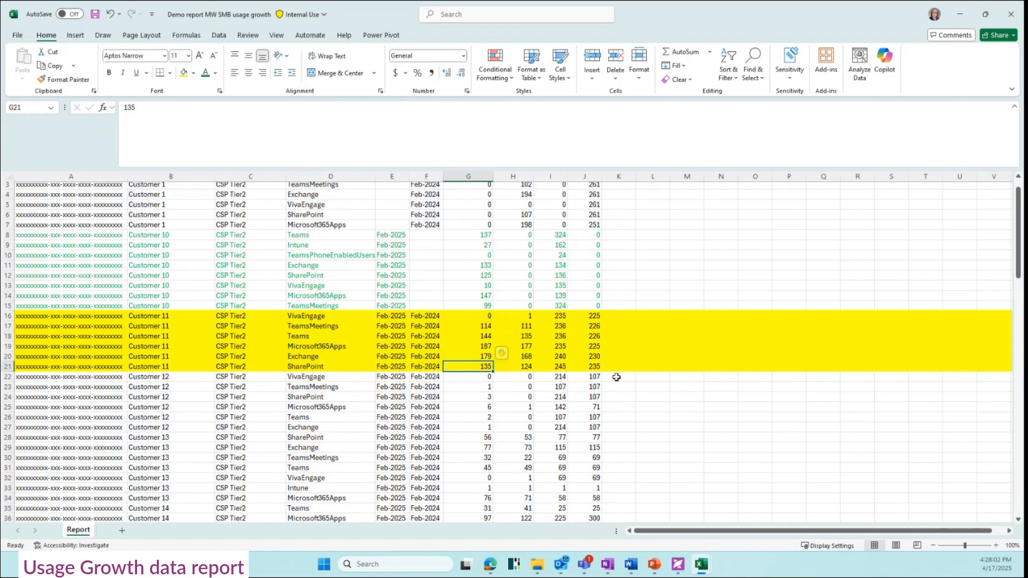